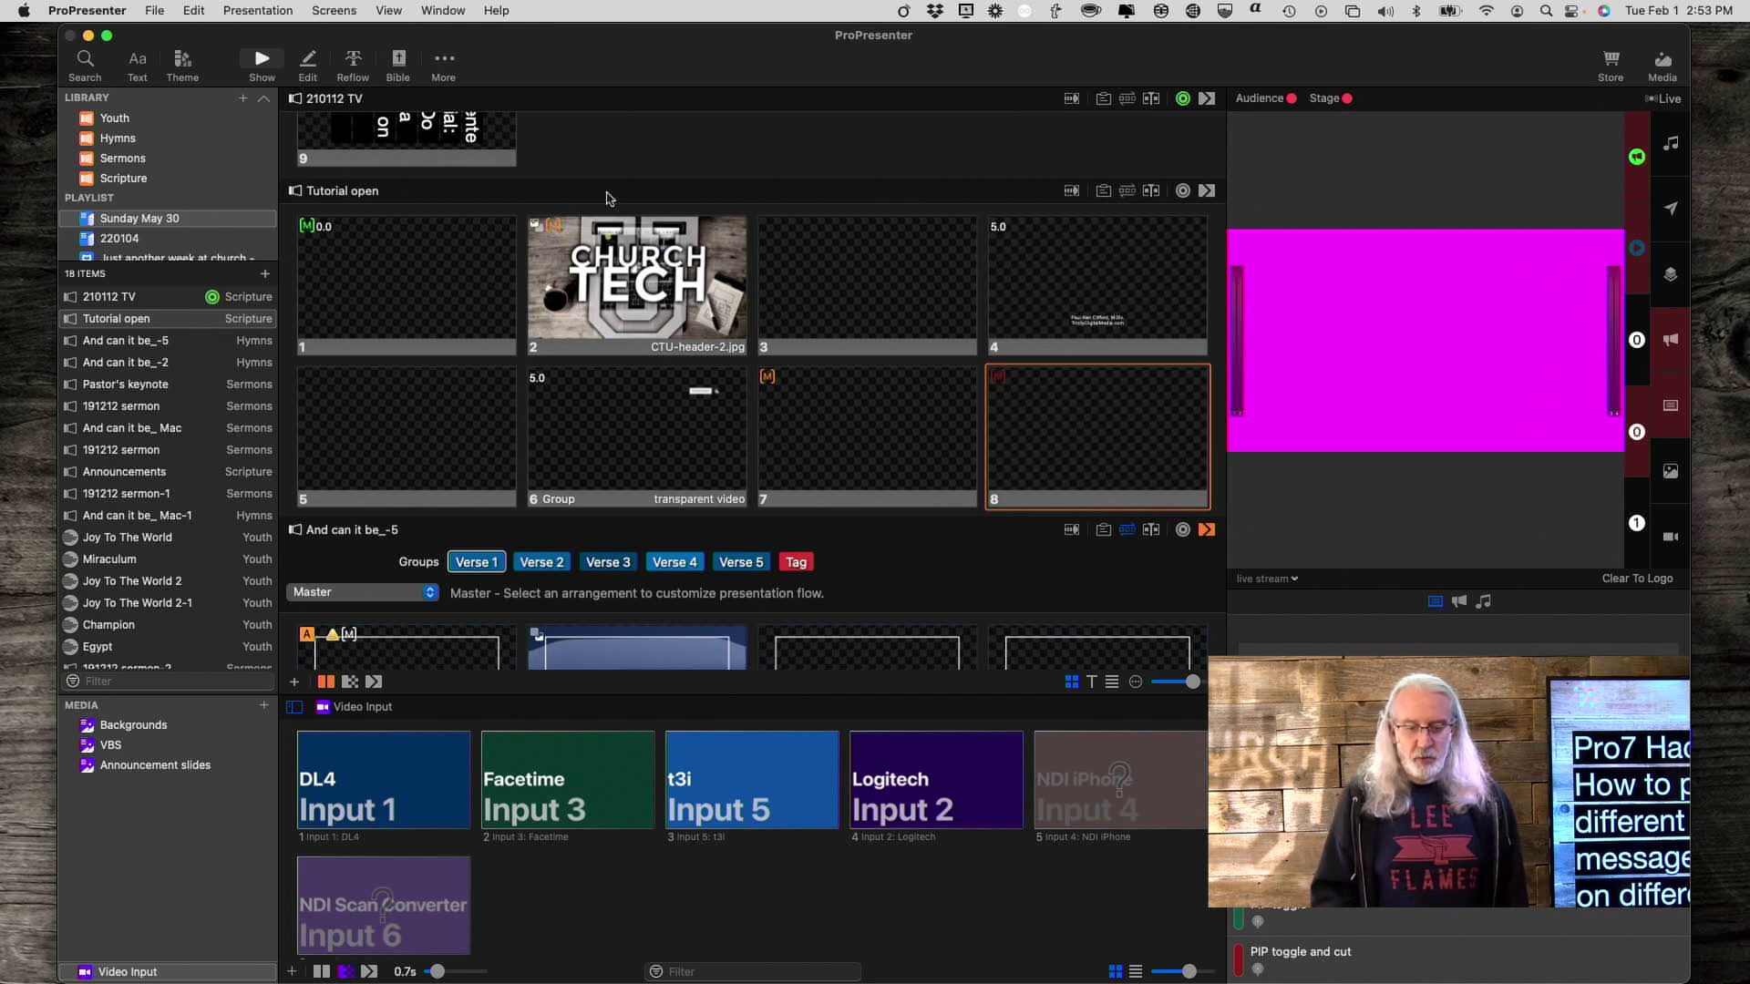
- Review the Quad screen's 2x2 output layout in the screen configuration settings
scroll(811, 468, down, 5)
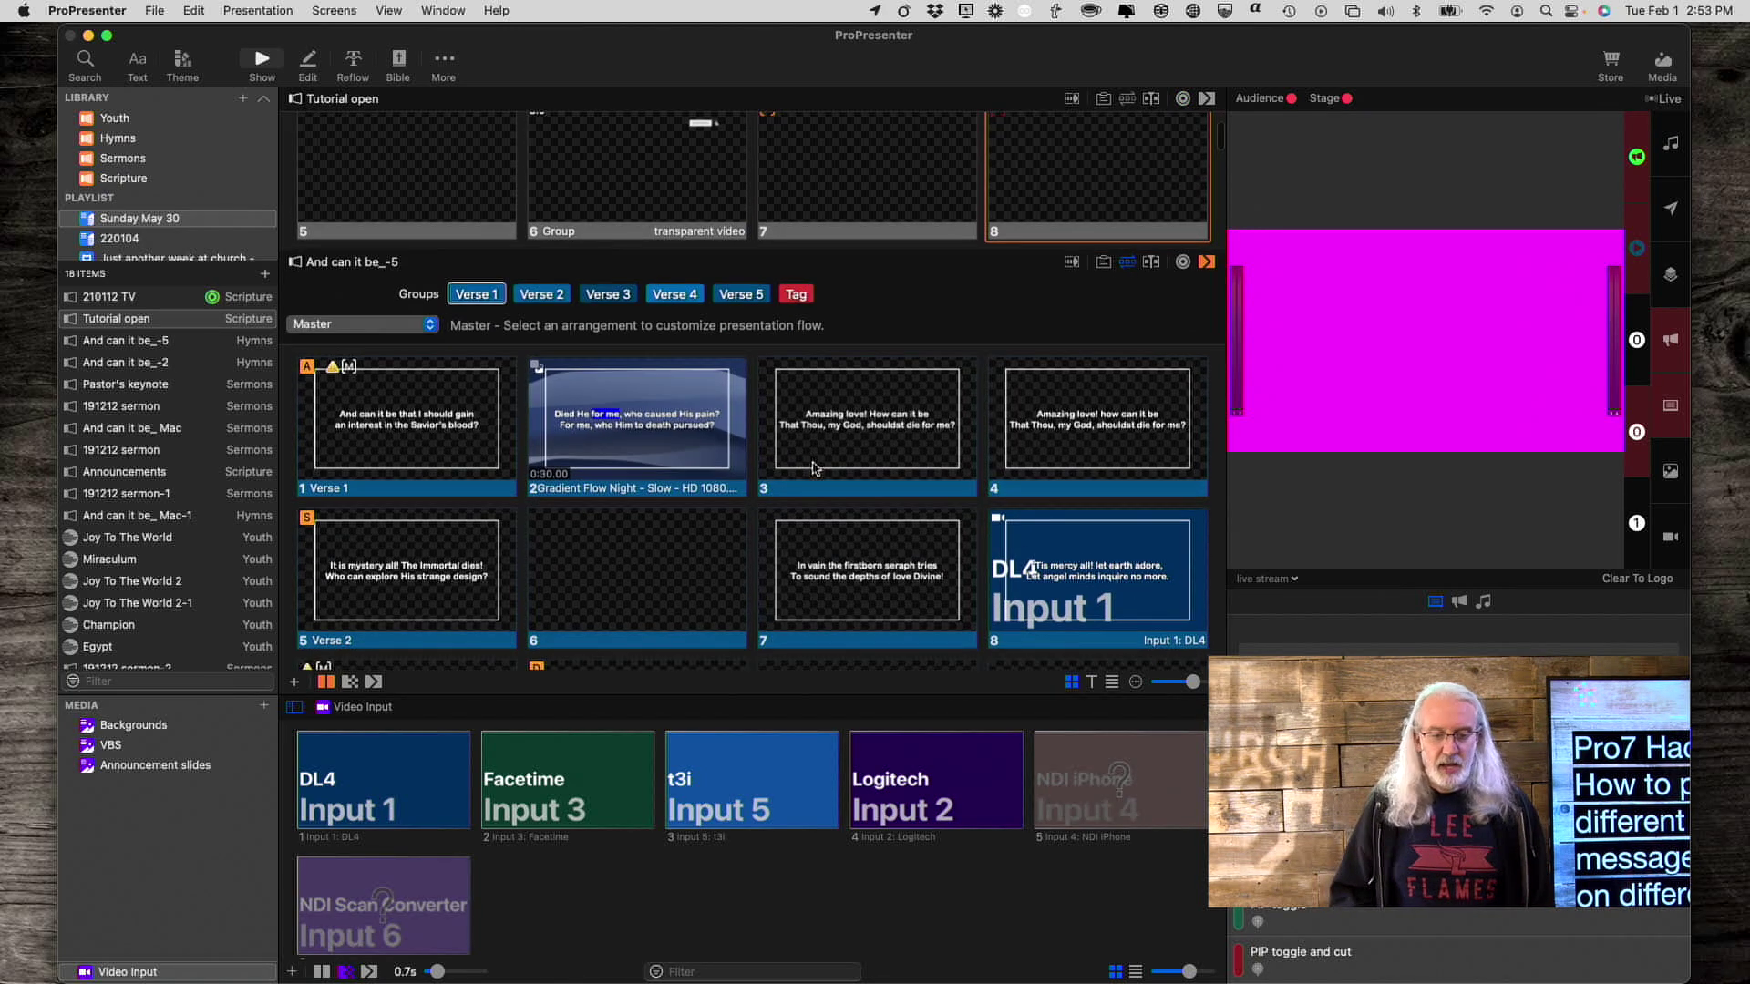
scroll(716, 331, up, 3)
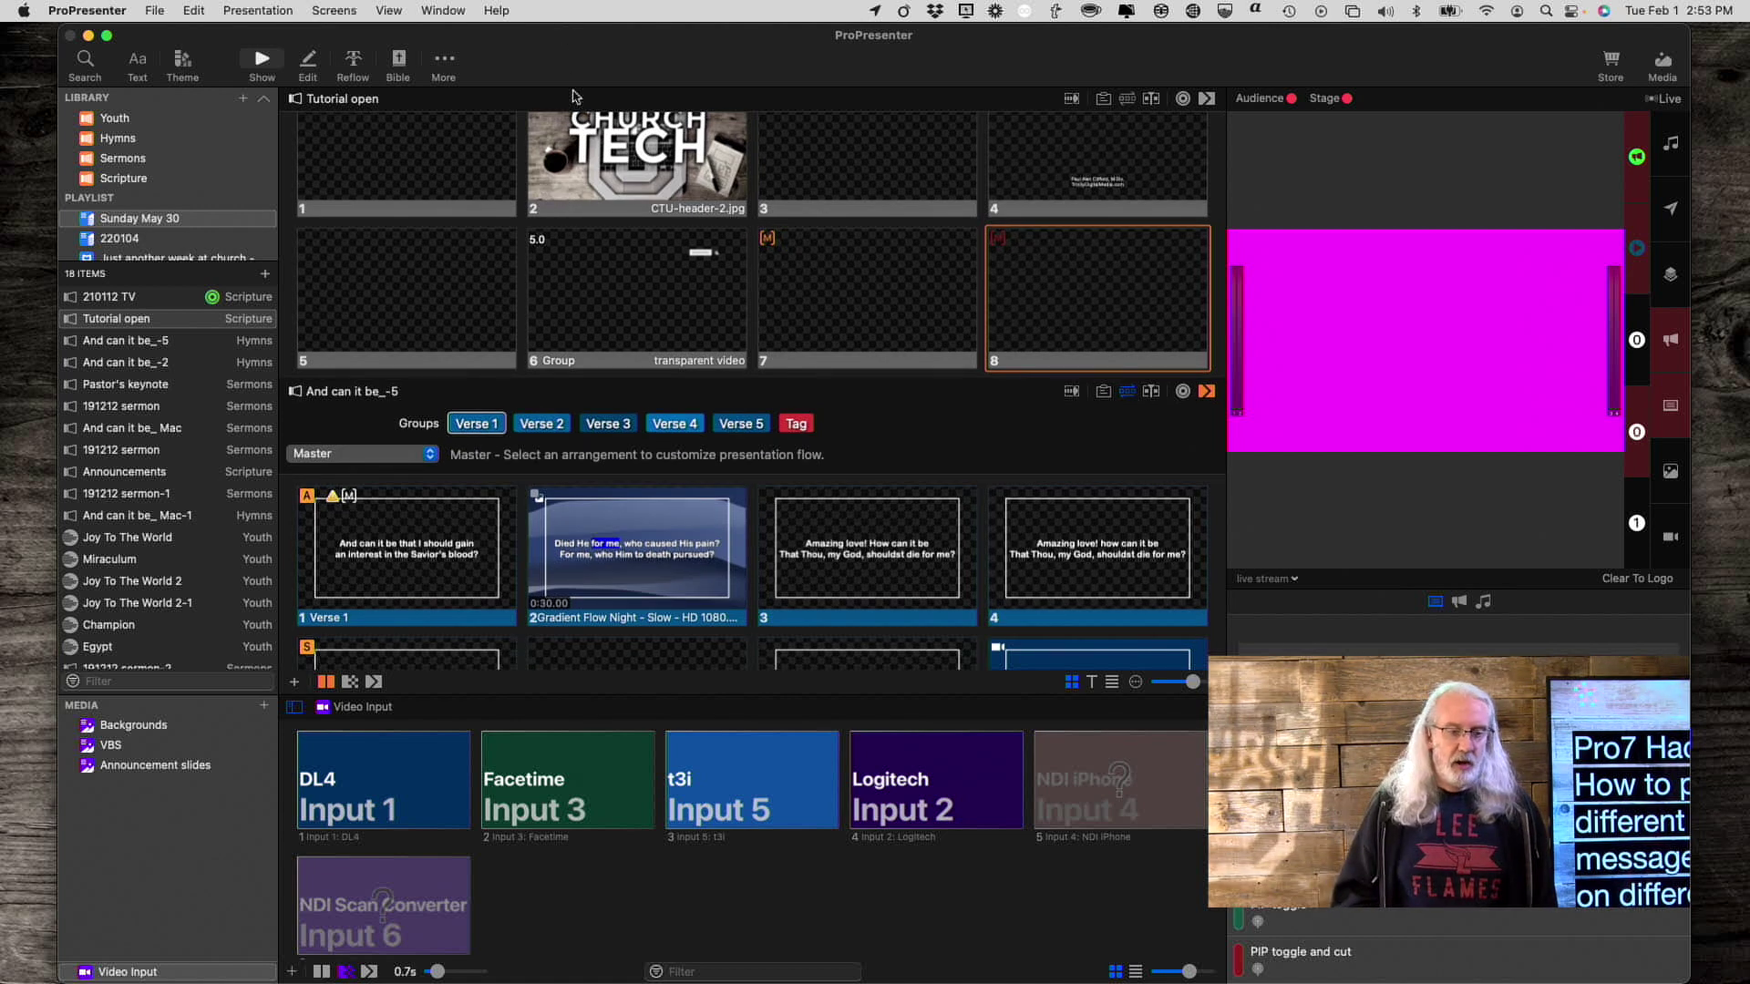
click(343, 11)
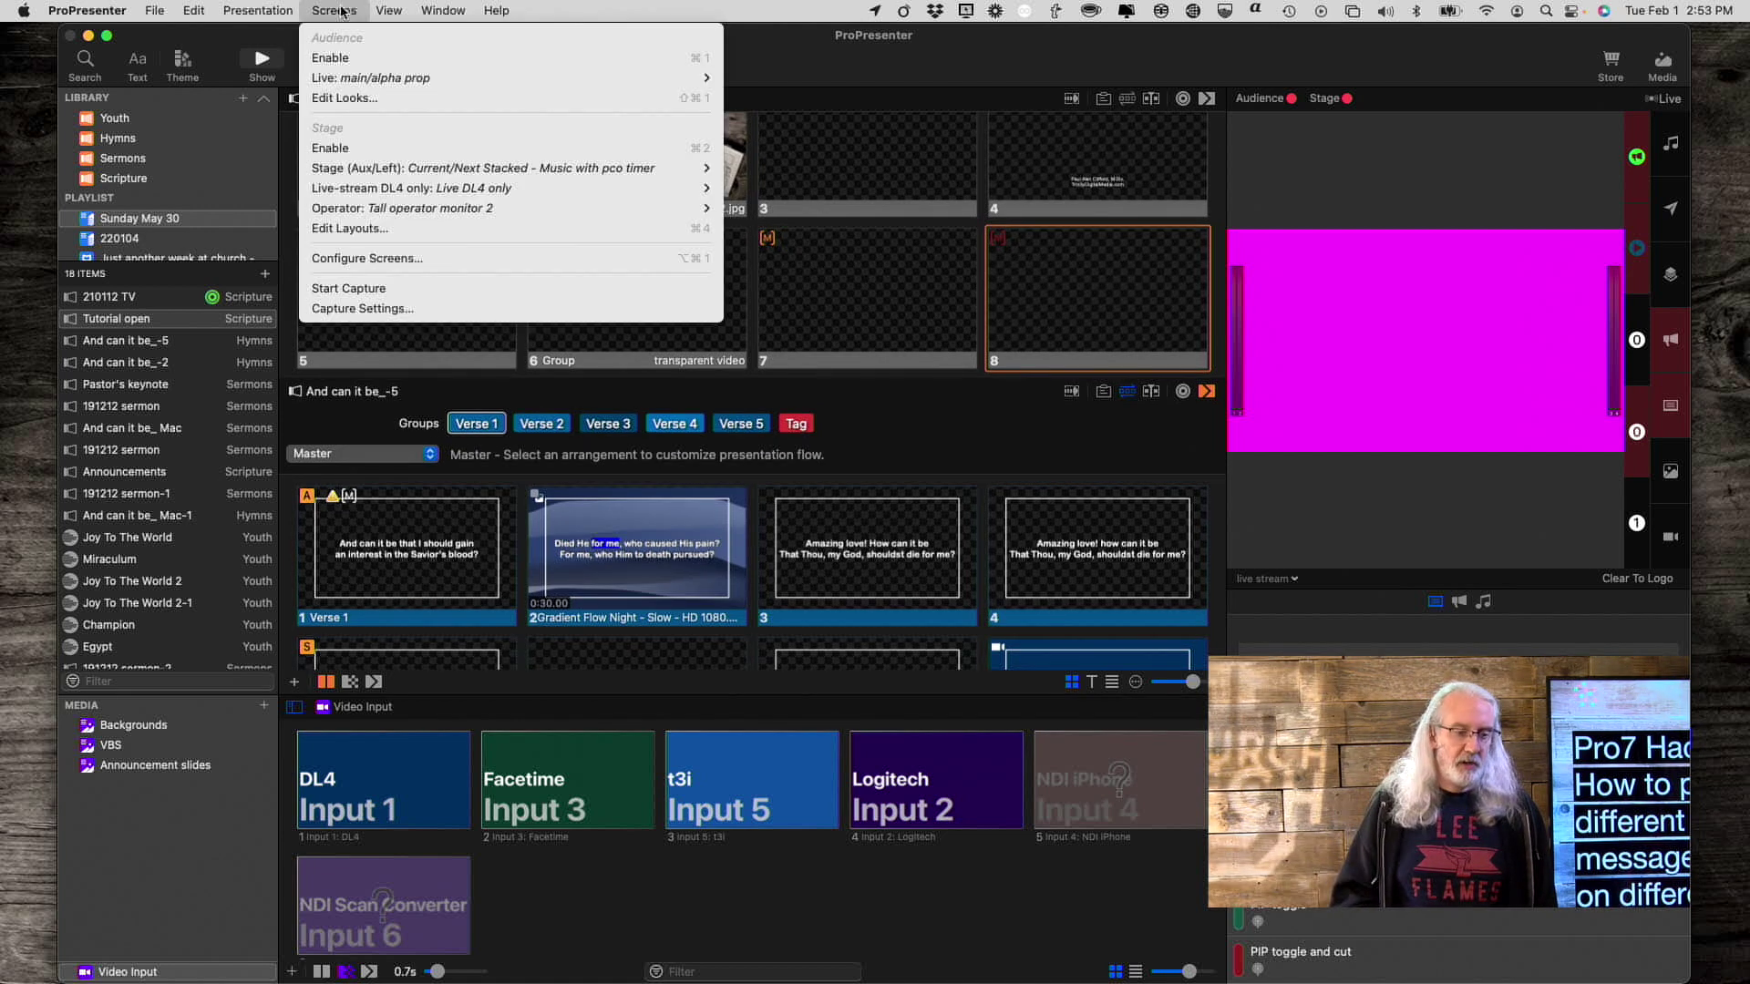
click(337, 258)
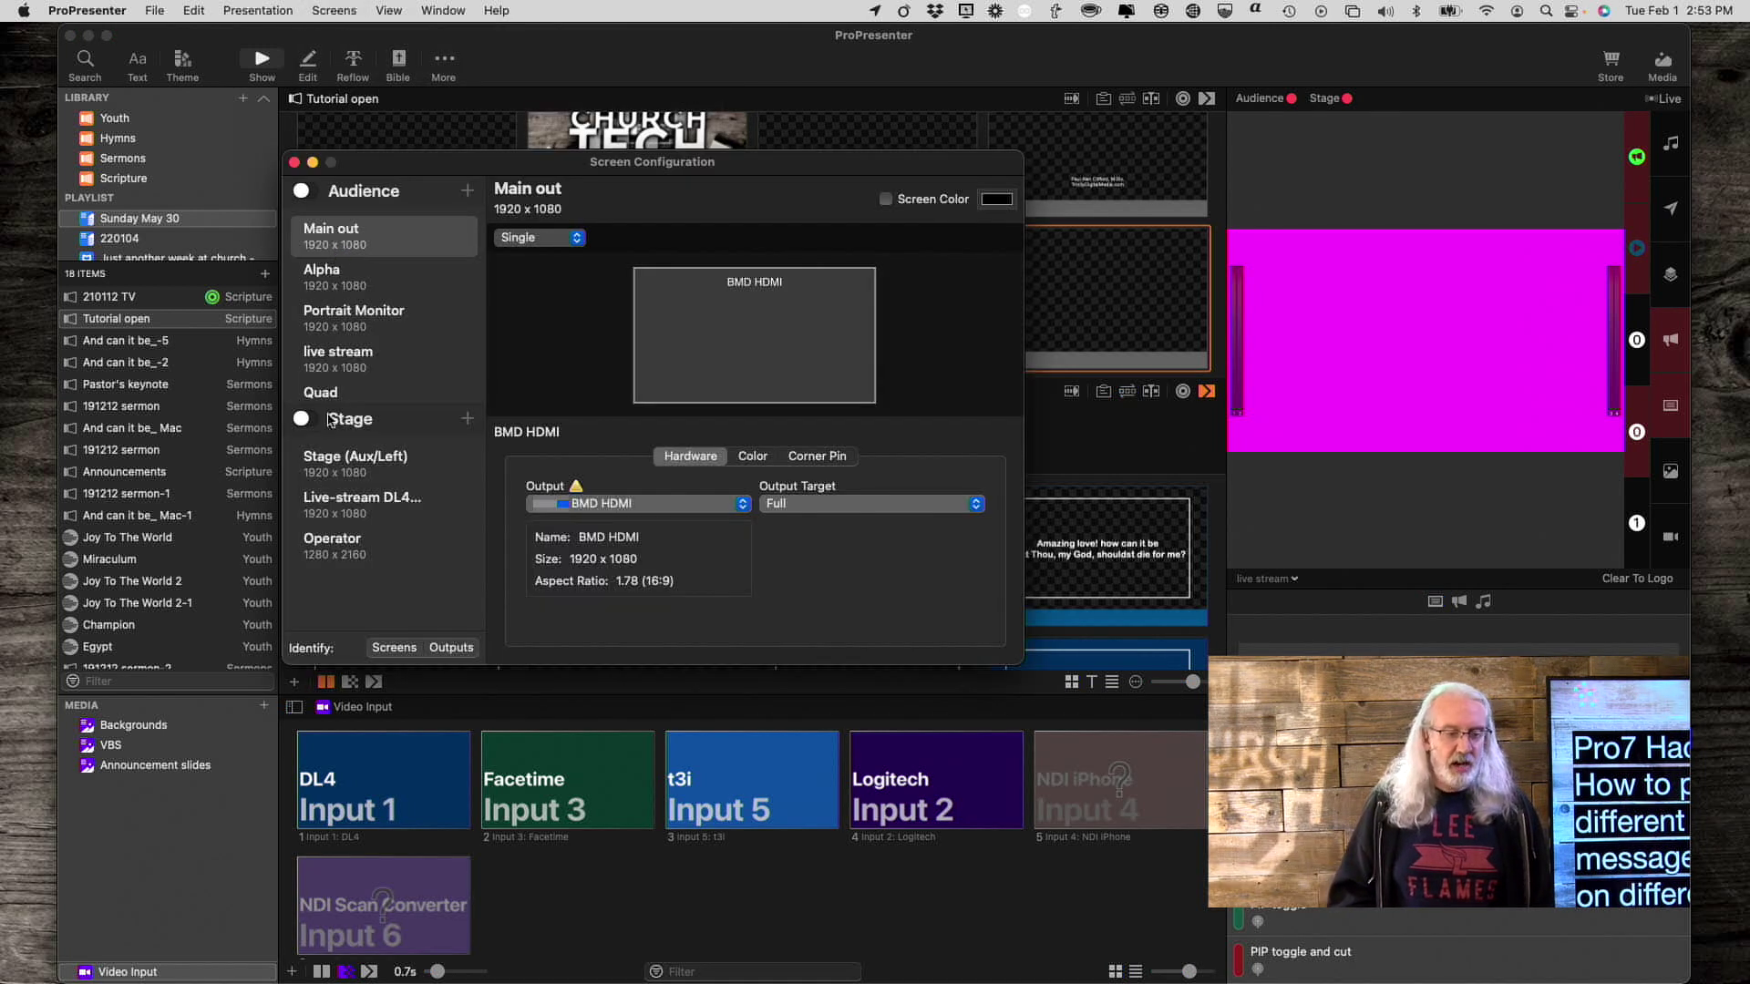
scroll(329, 405, down, 2)
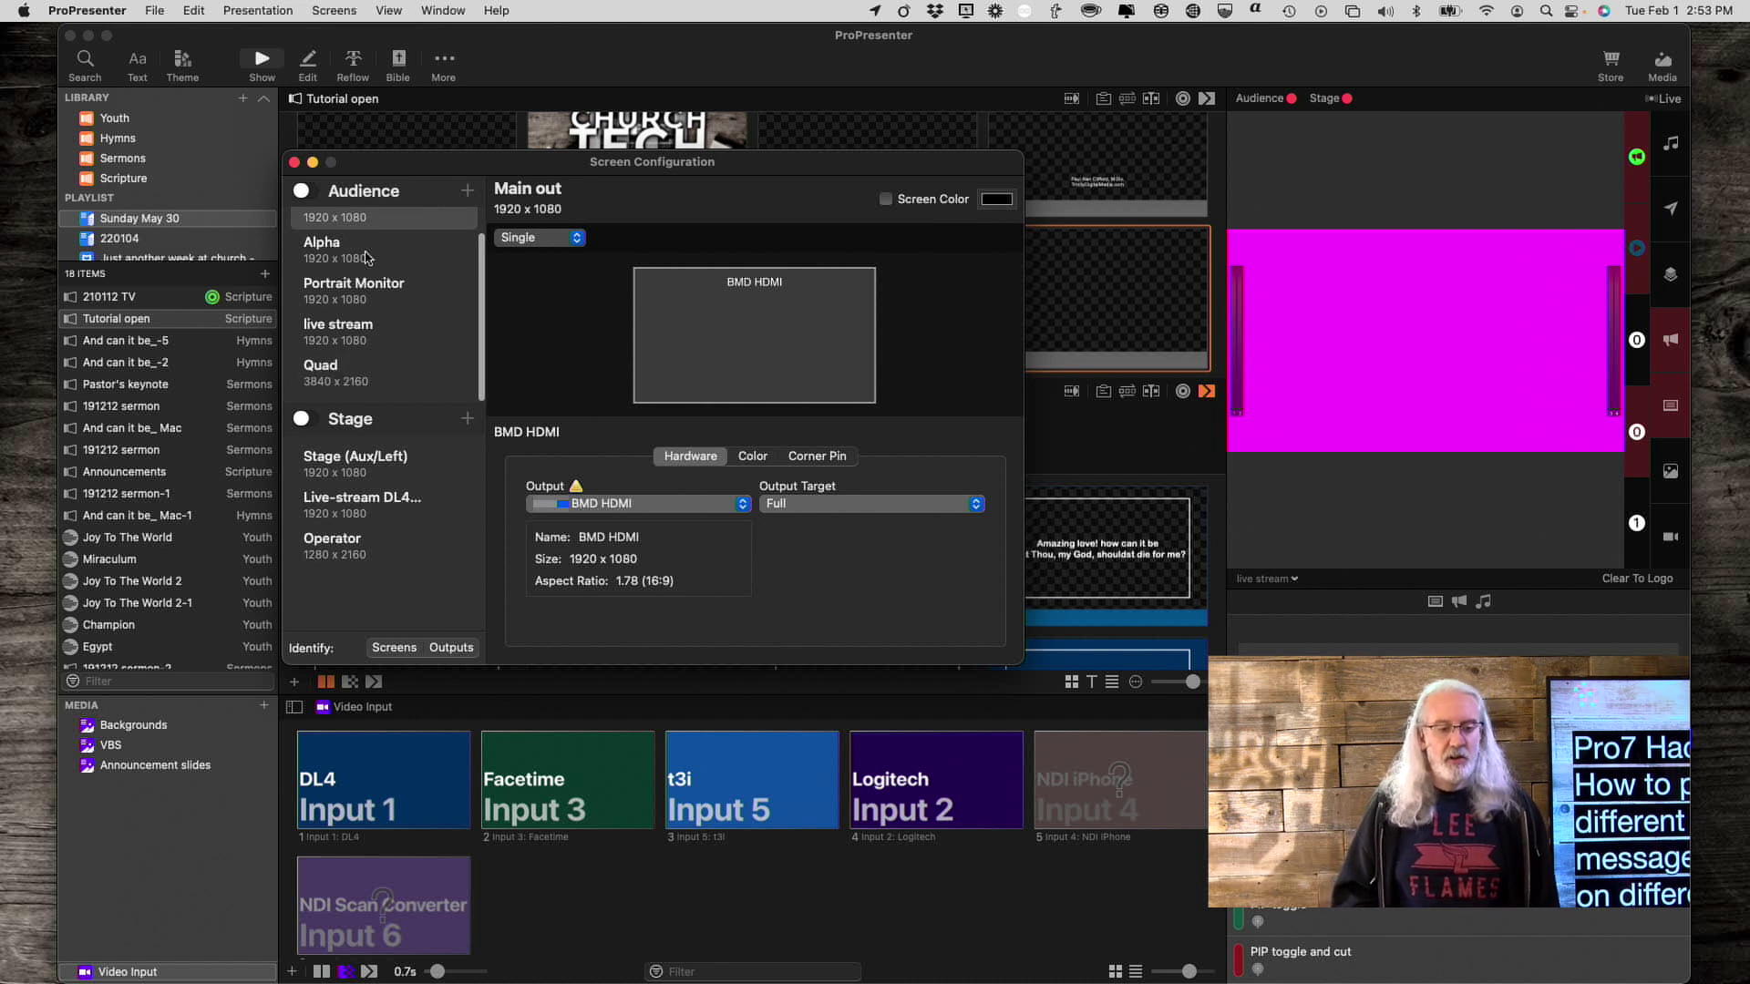
scroll(376, 238, up, 2)
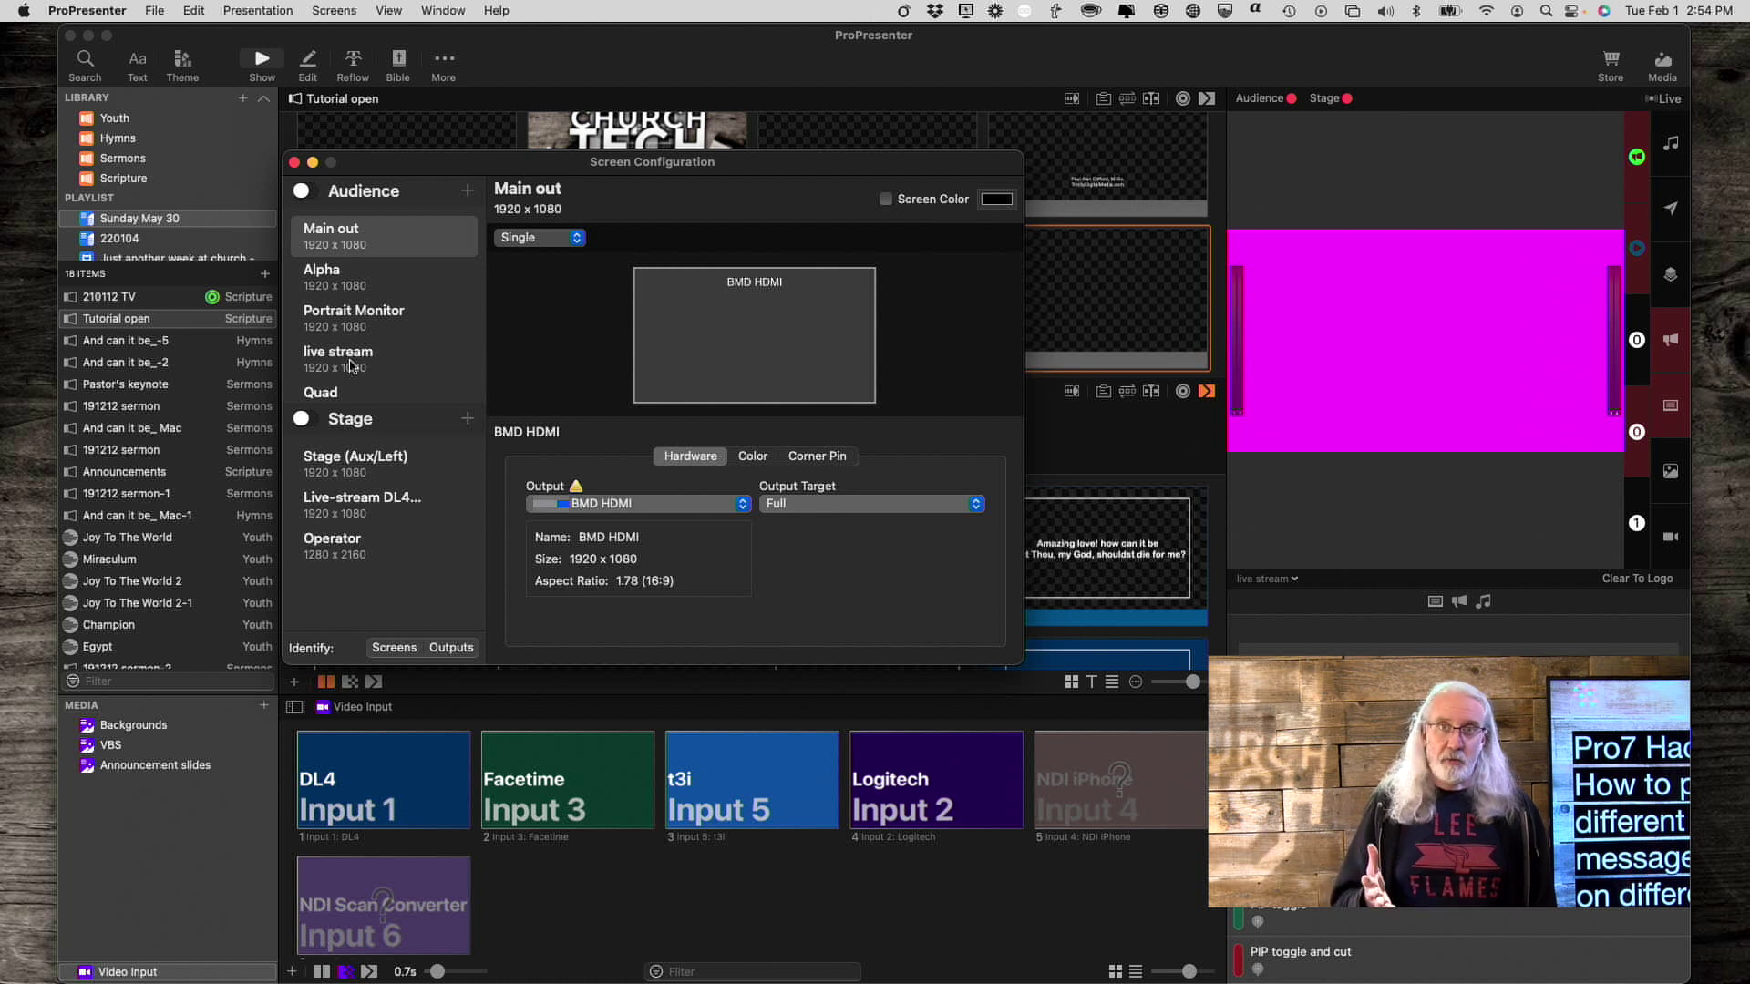
scroll(354, 369, down, 1)
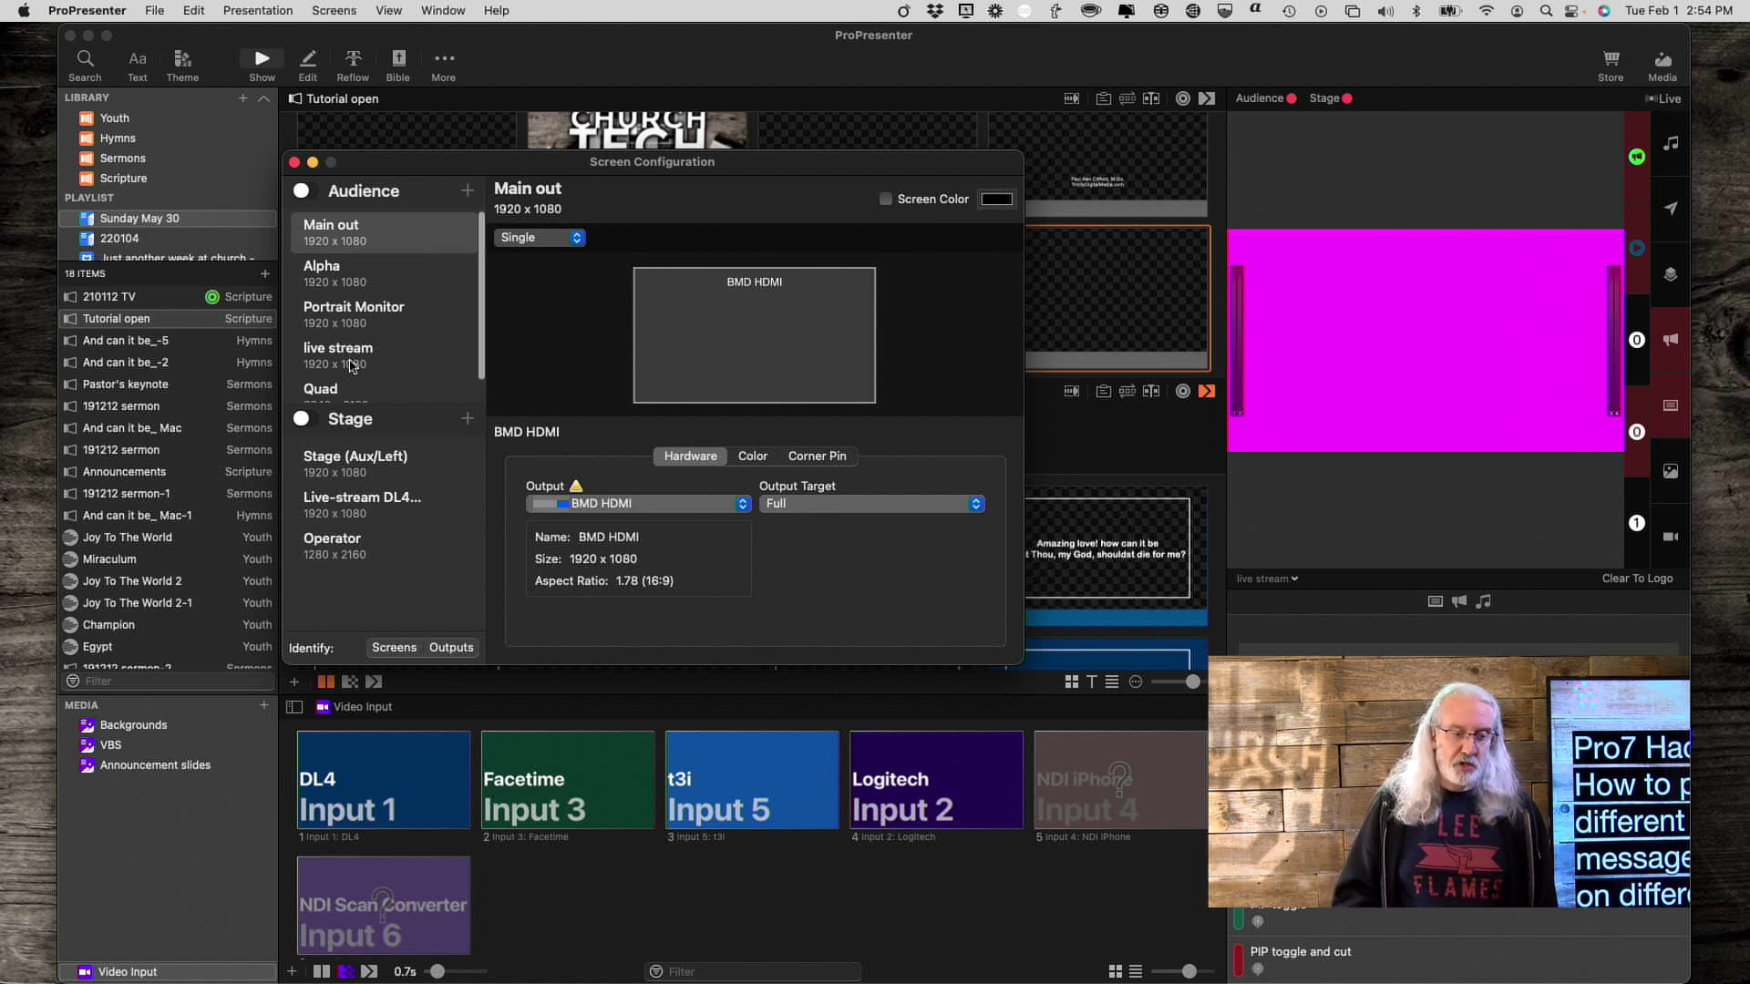
click(361, 375)
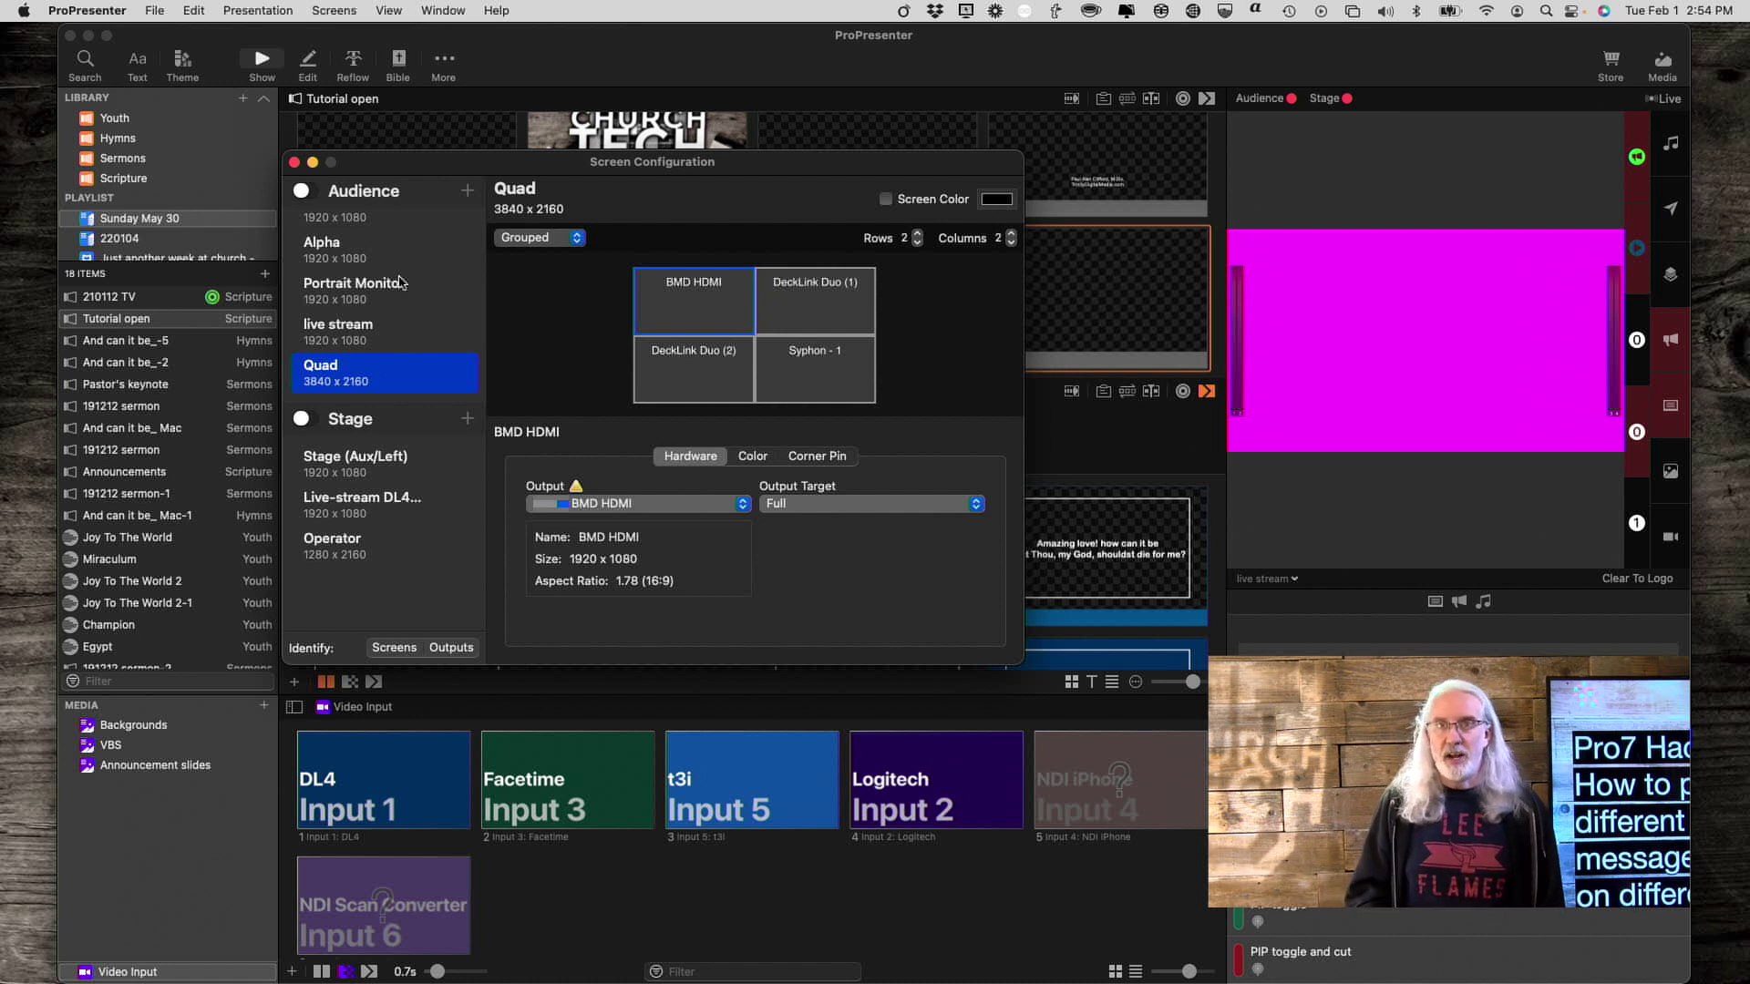
scroll(398, 282, right, 5)
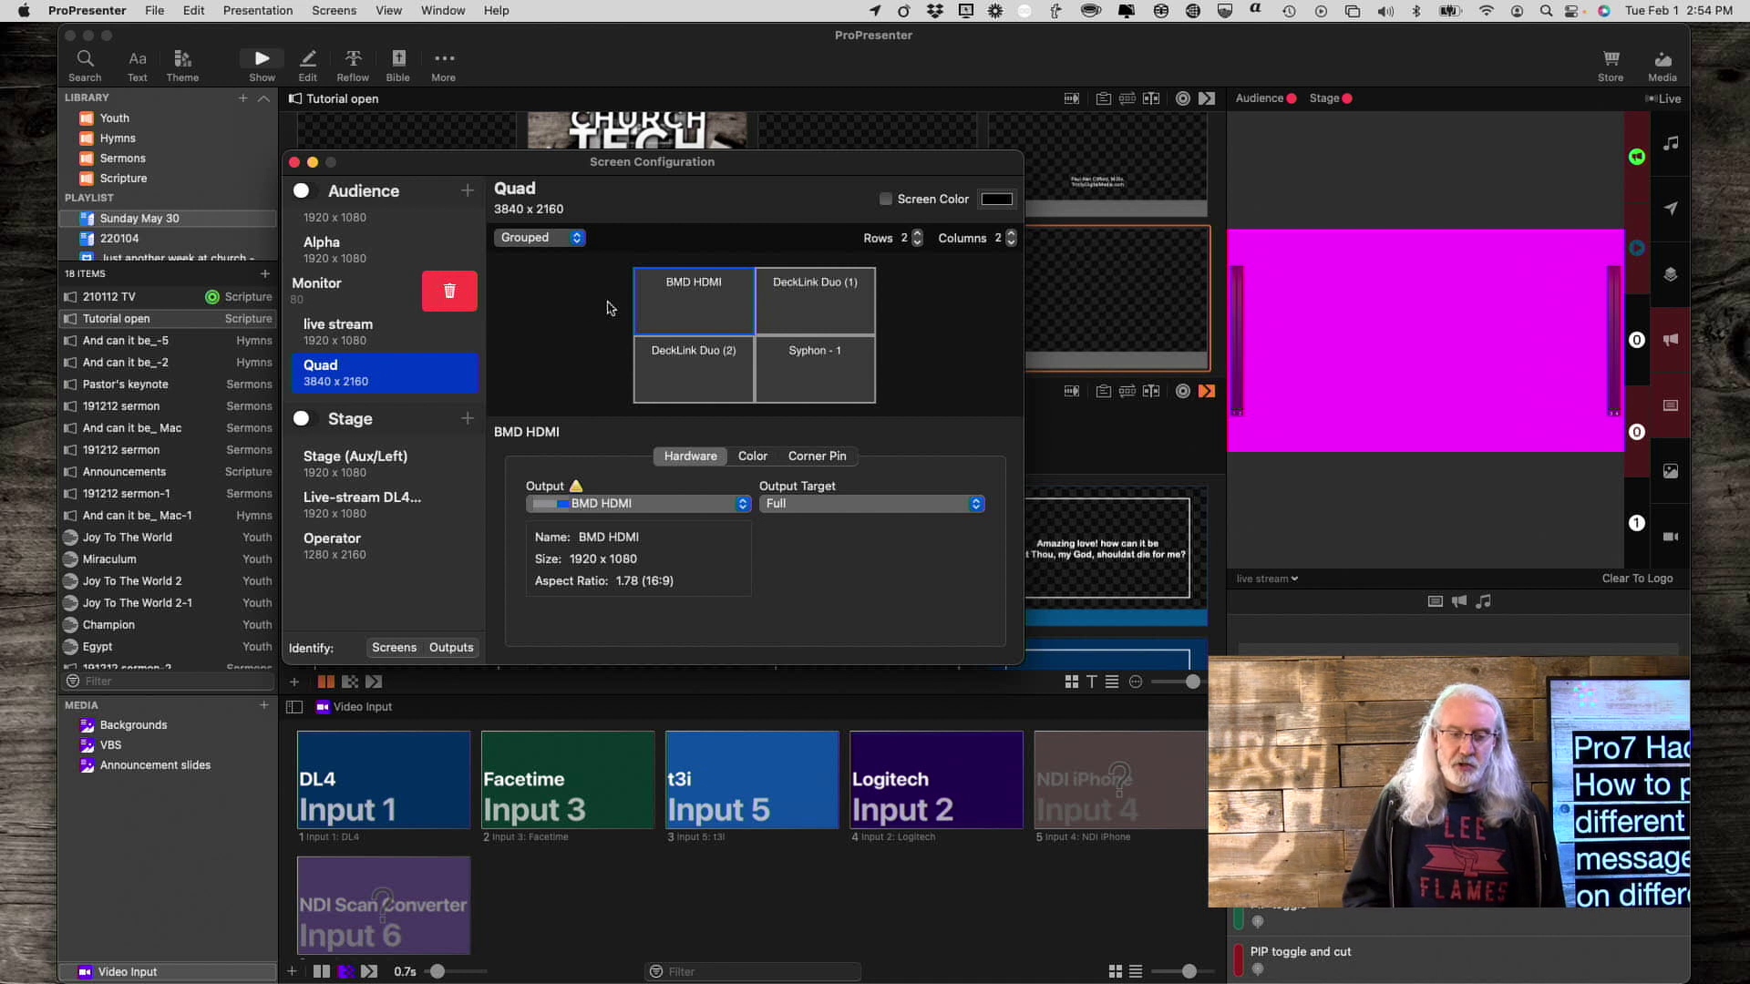
click(575, 317)
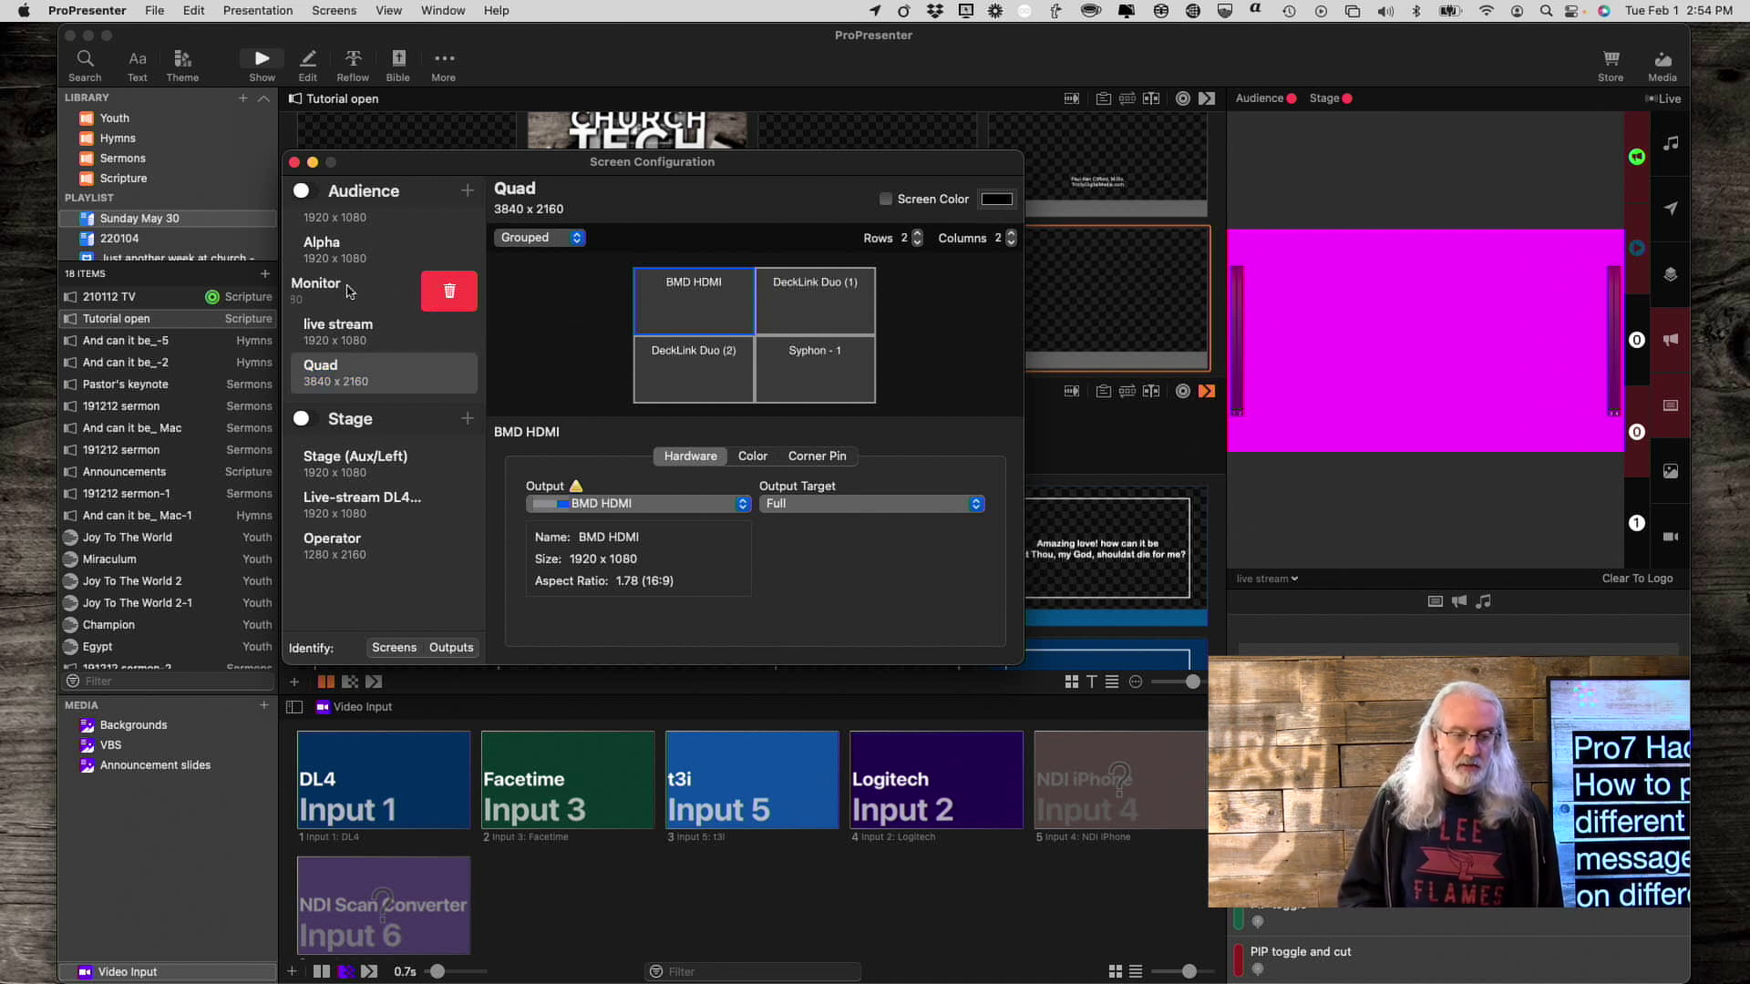
scroll(351, 292, left, 5)
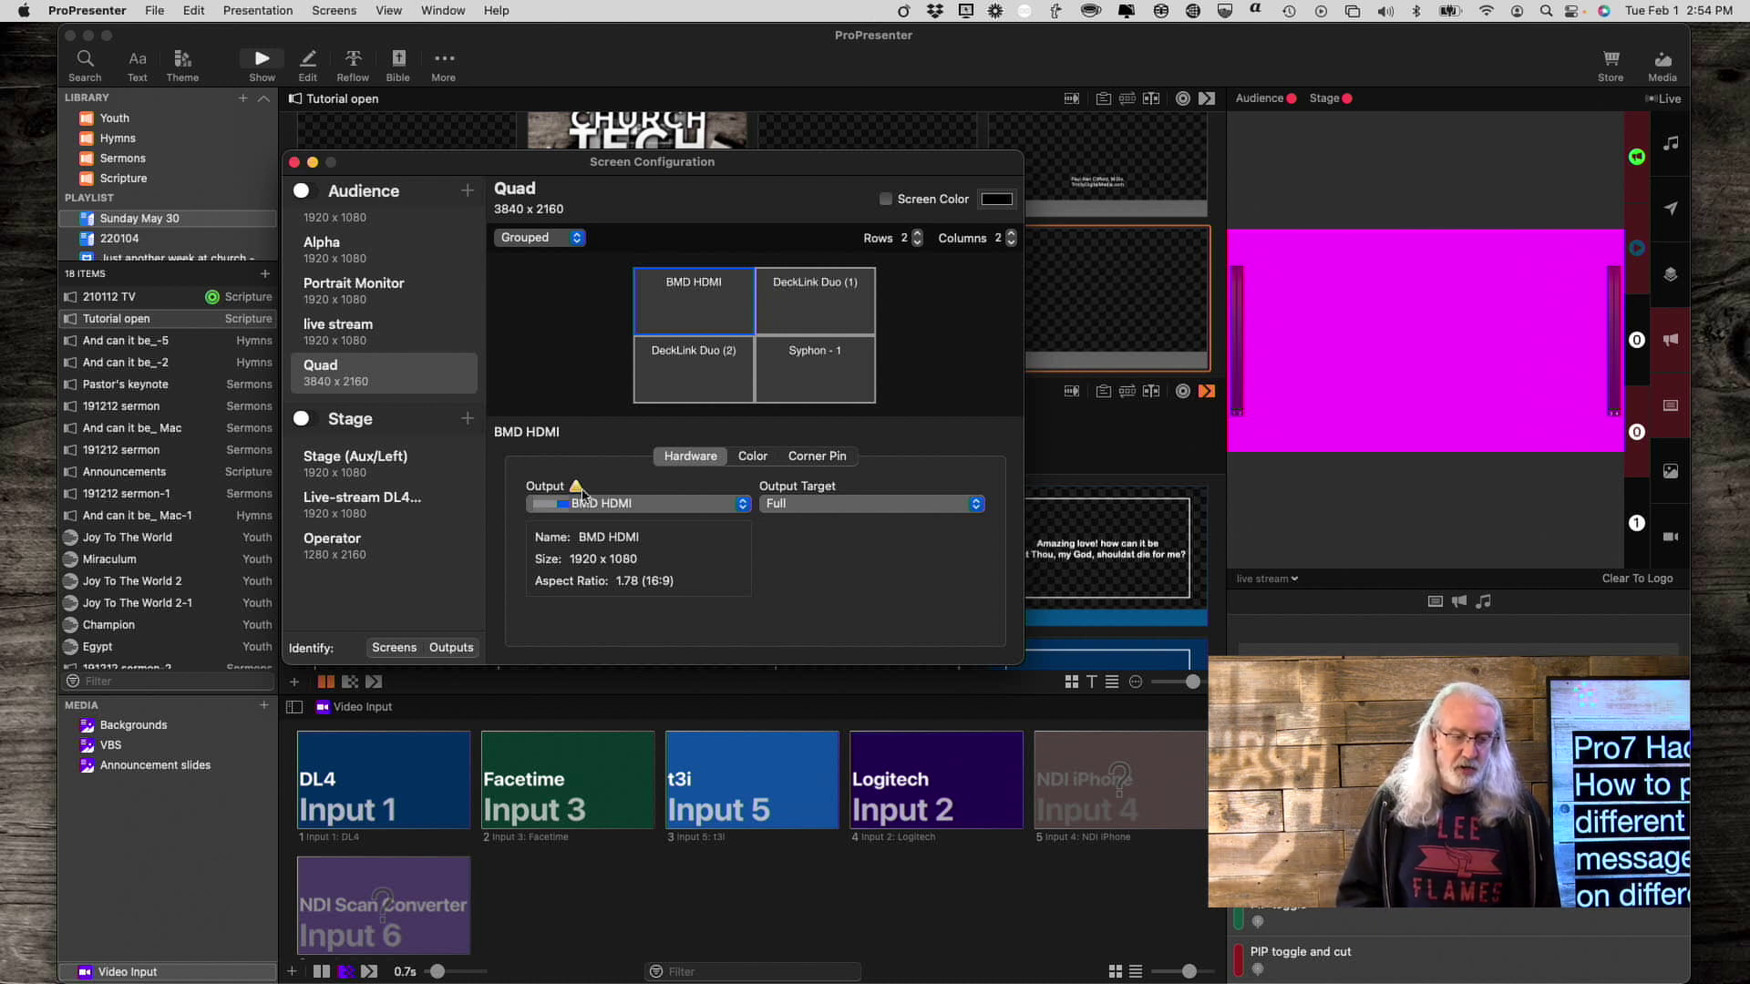
mouse_move(576, 487)
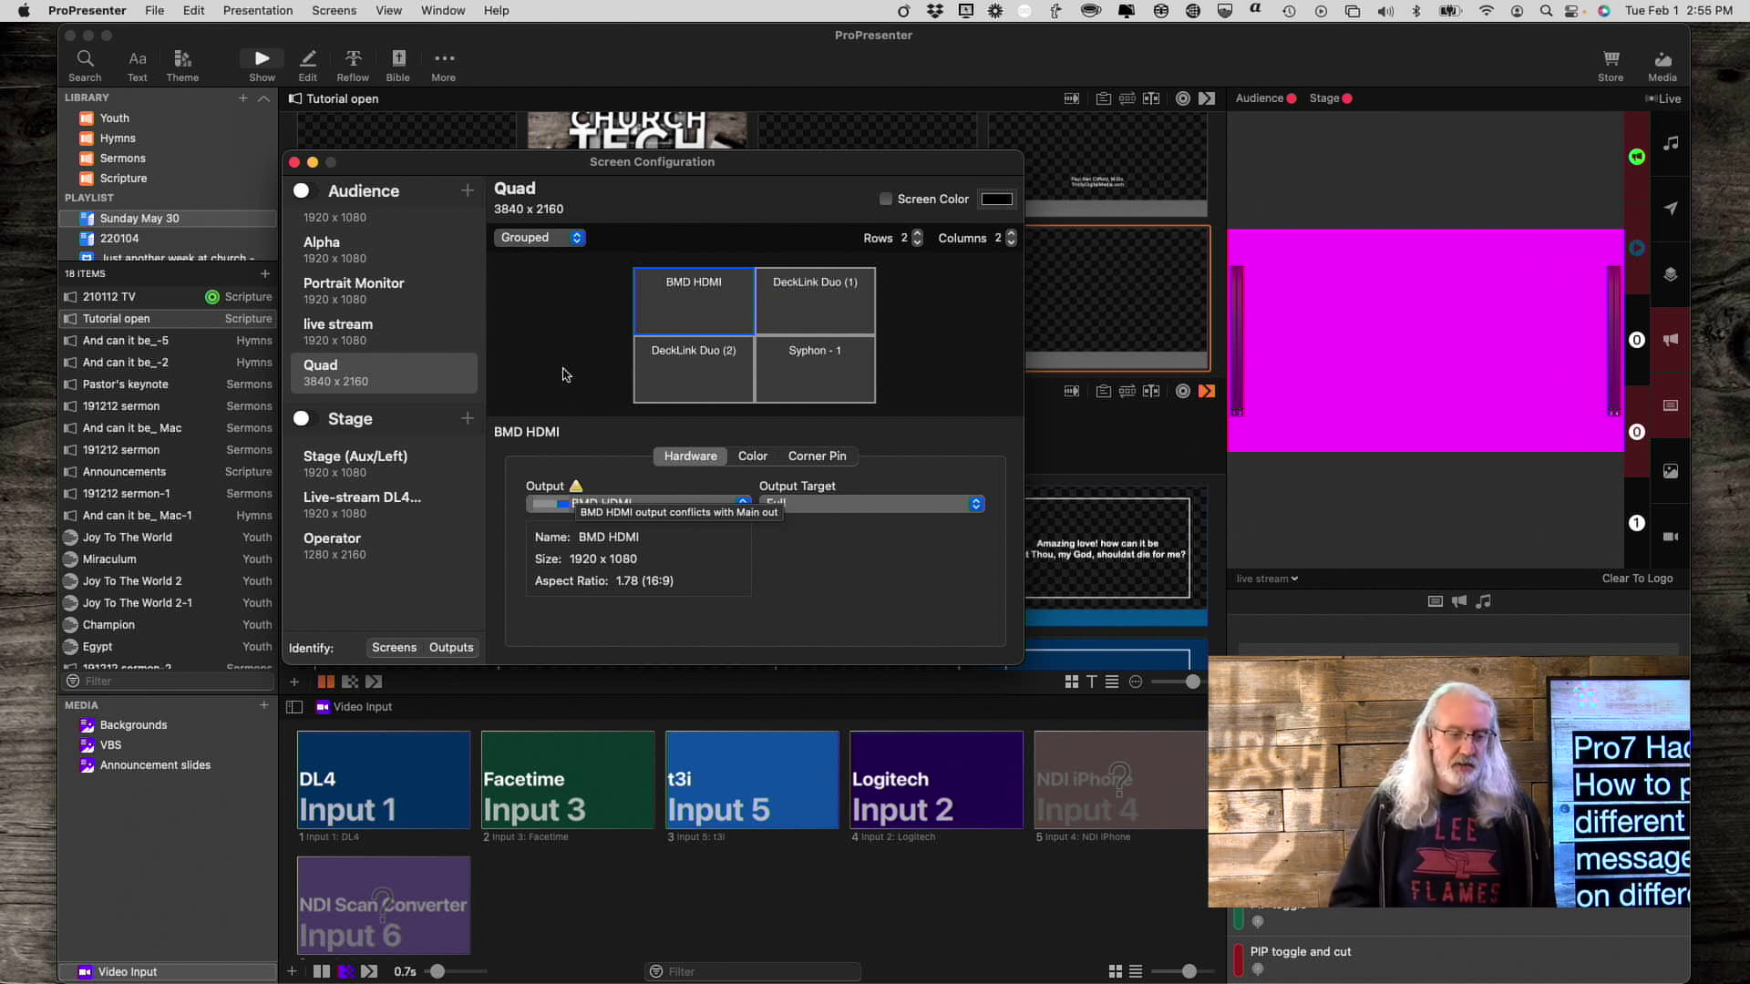
click(294, 162)
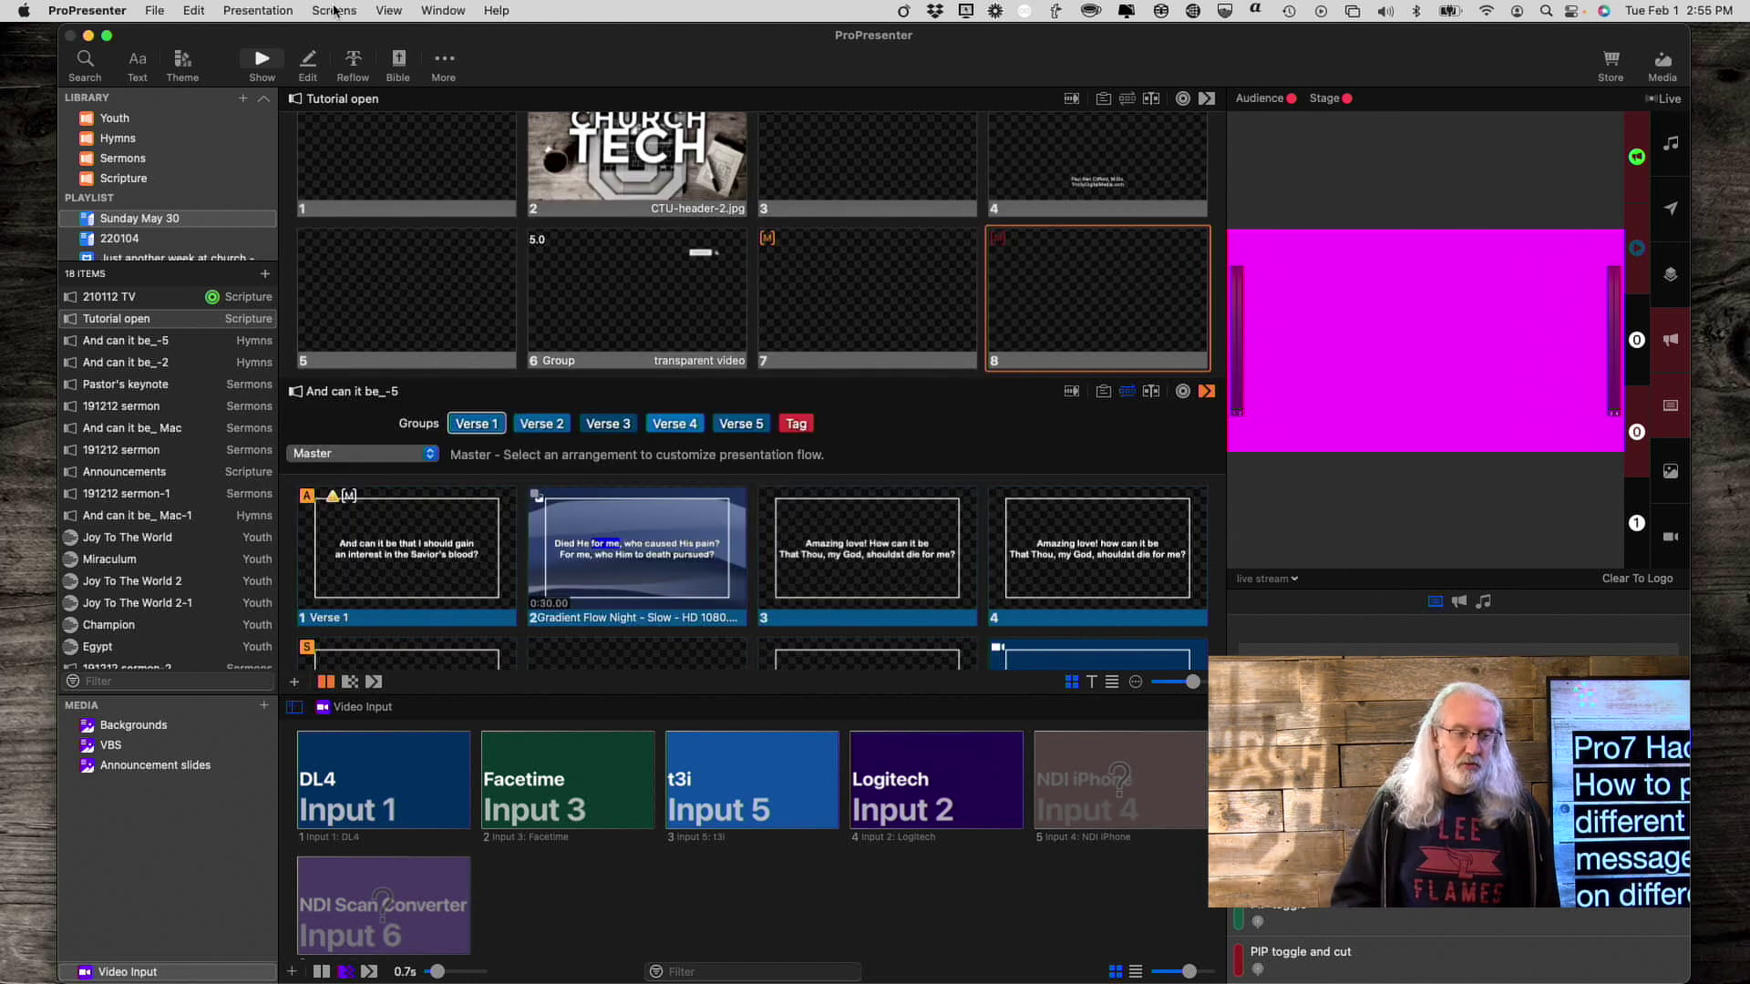
- Add a new look named 'Main / alpha message' and turn off announcements for the Quad output
click(333, 10)
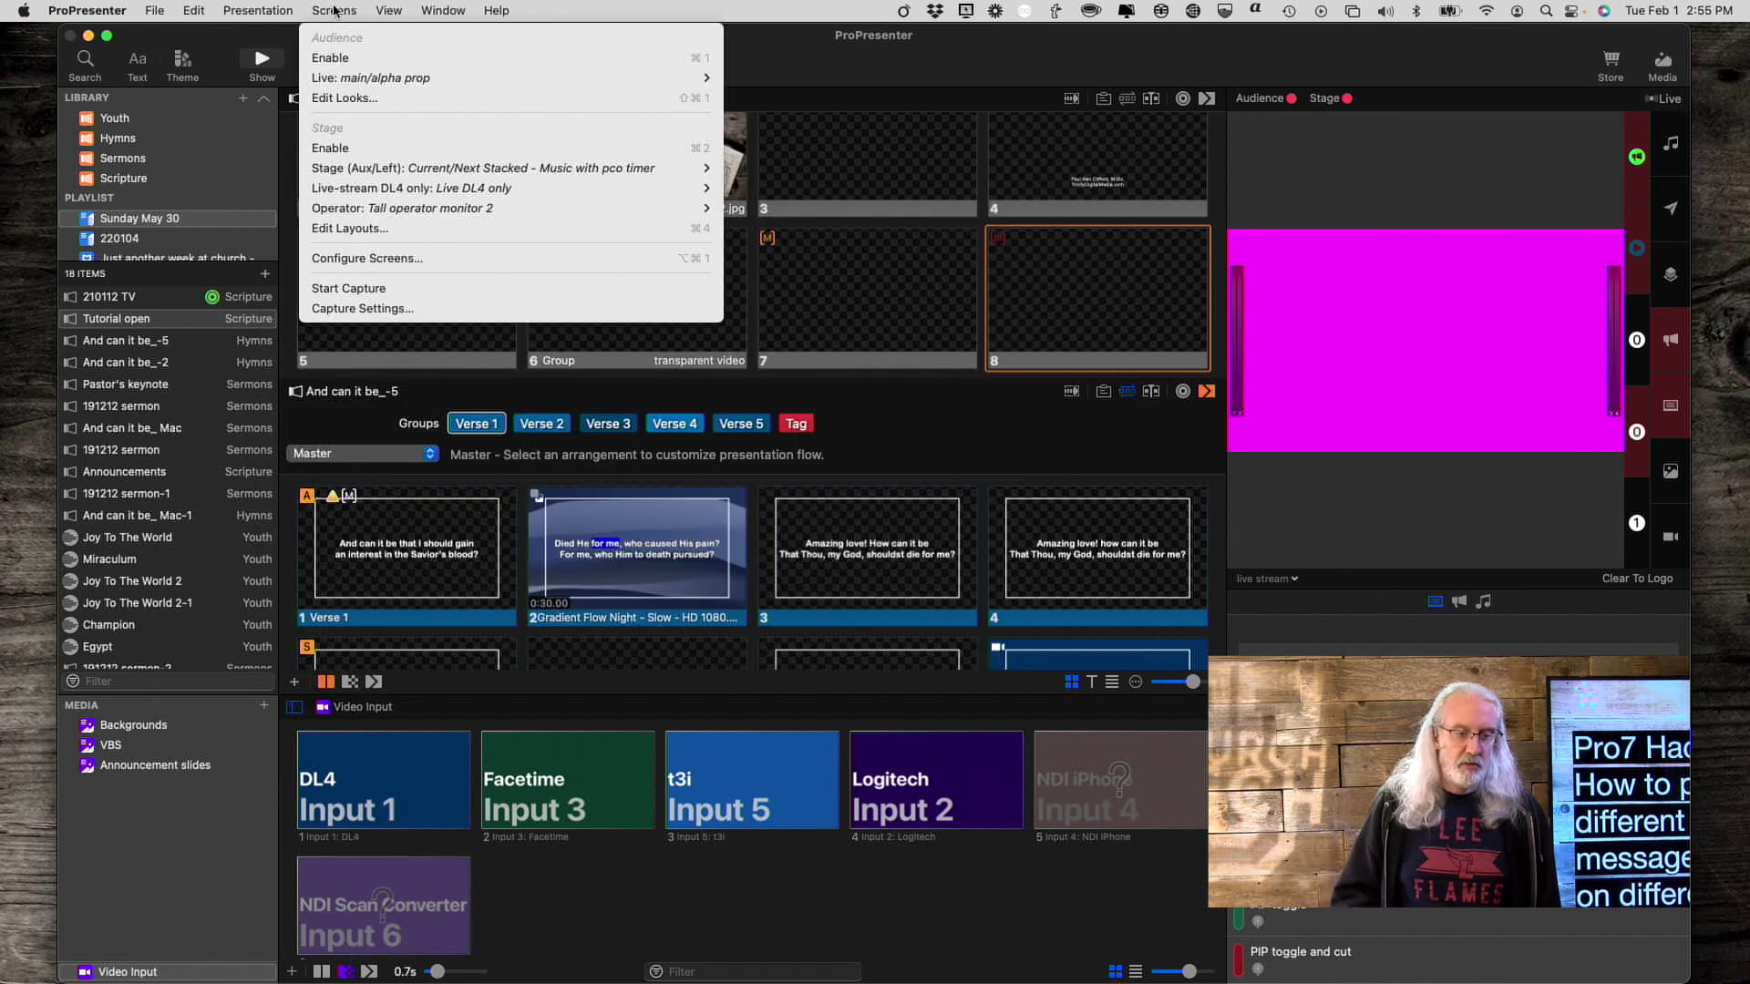
click(345, 97)
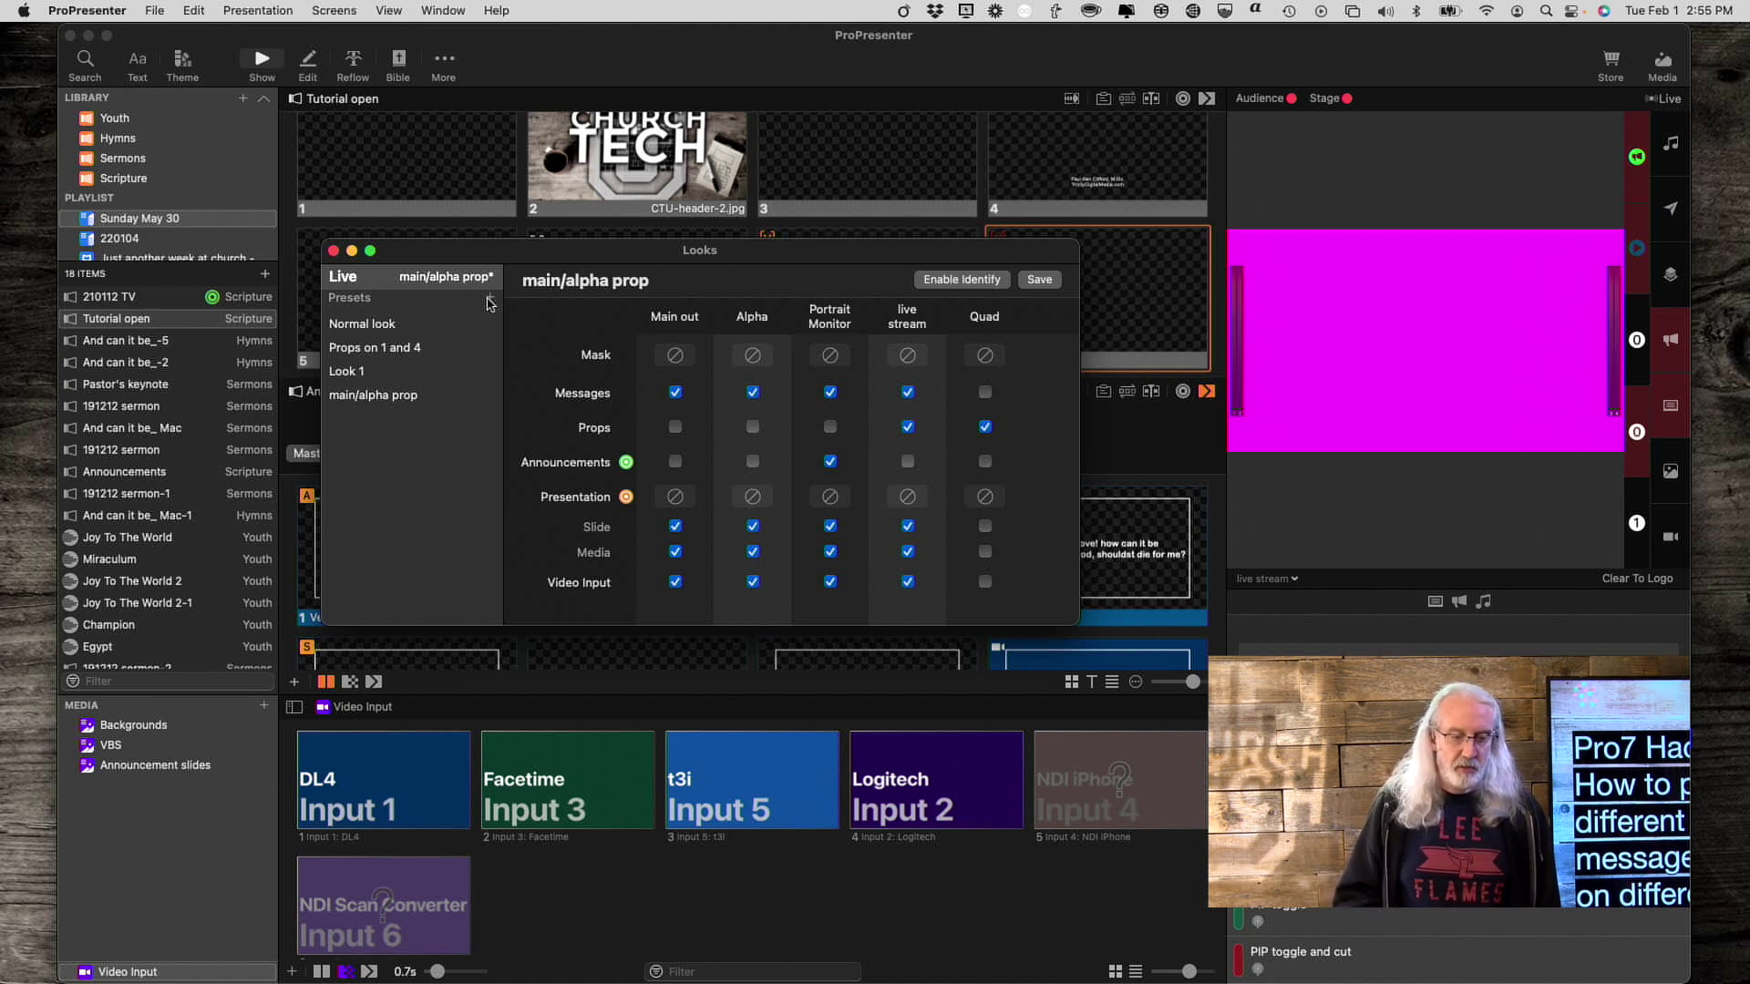
click(490, 301)
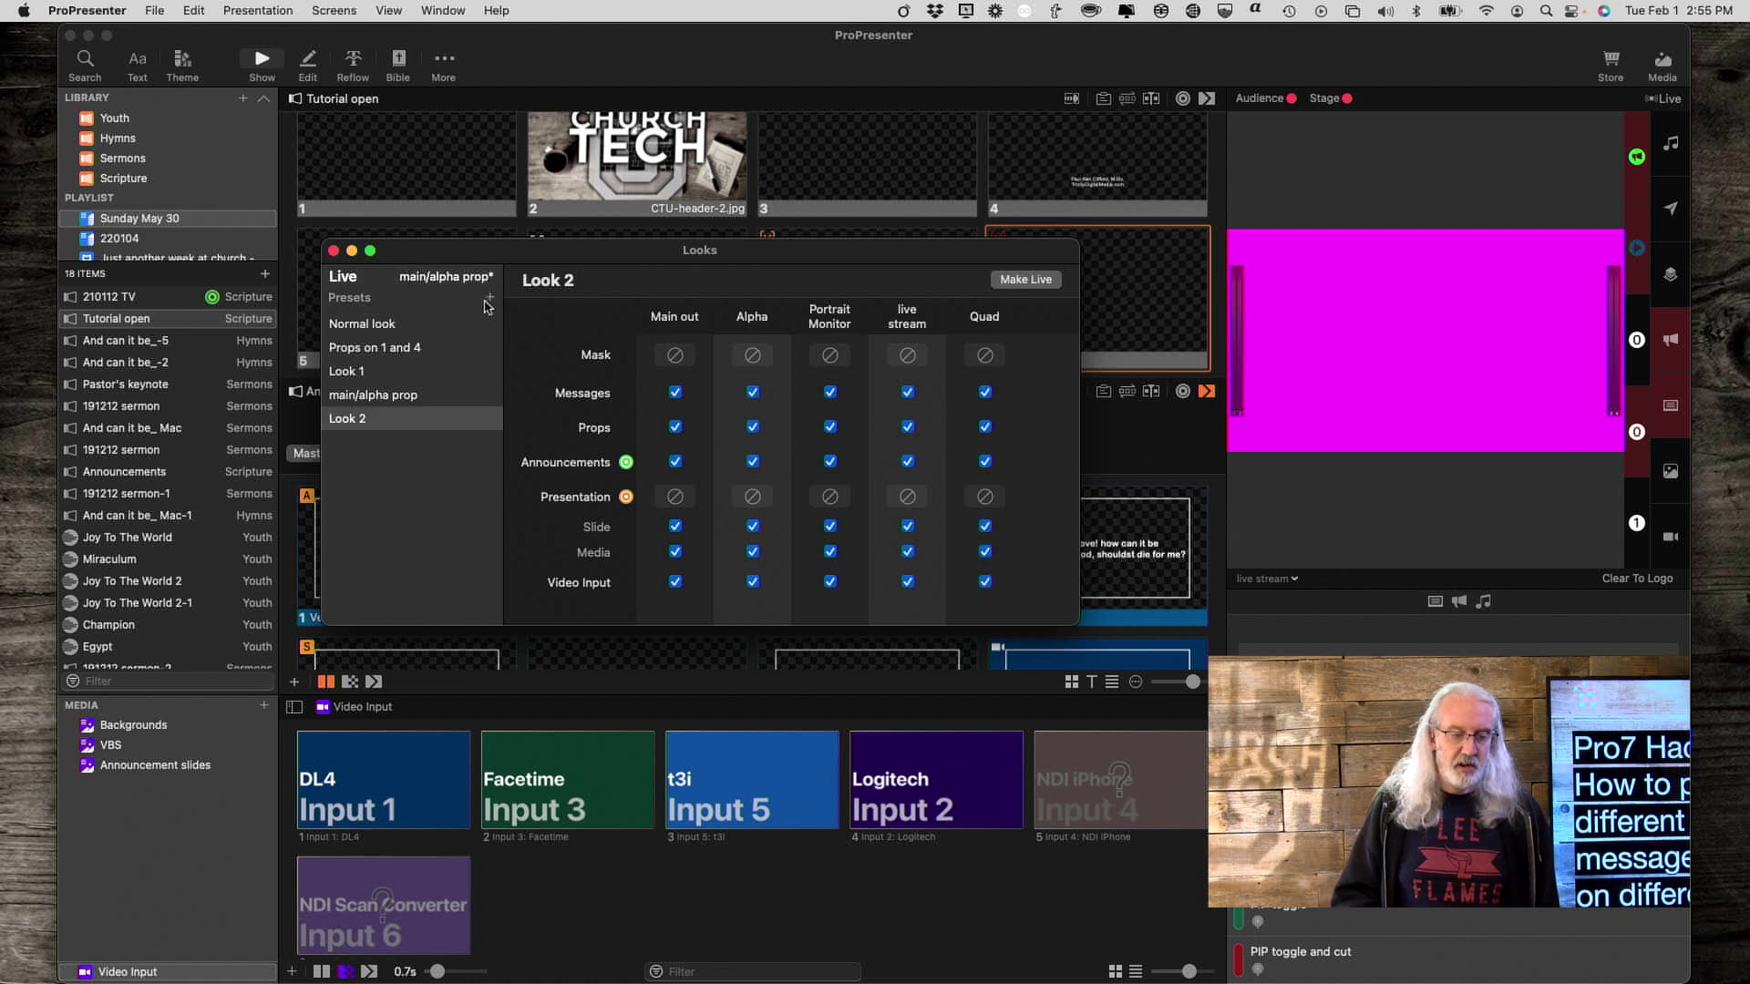
click(351, 421)
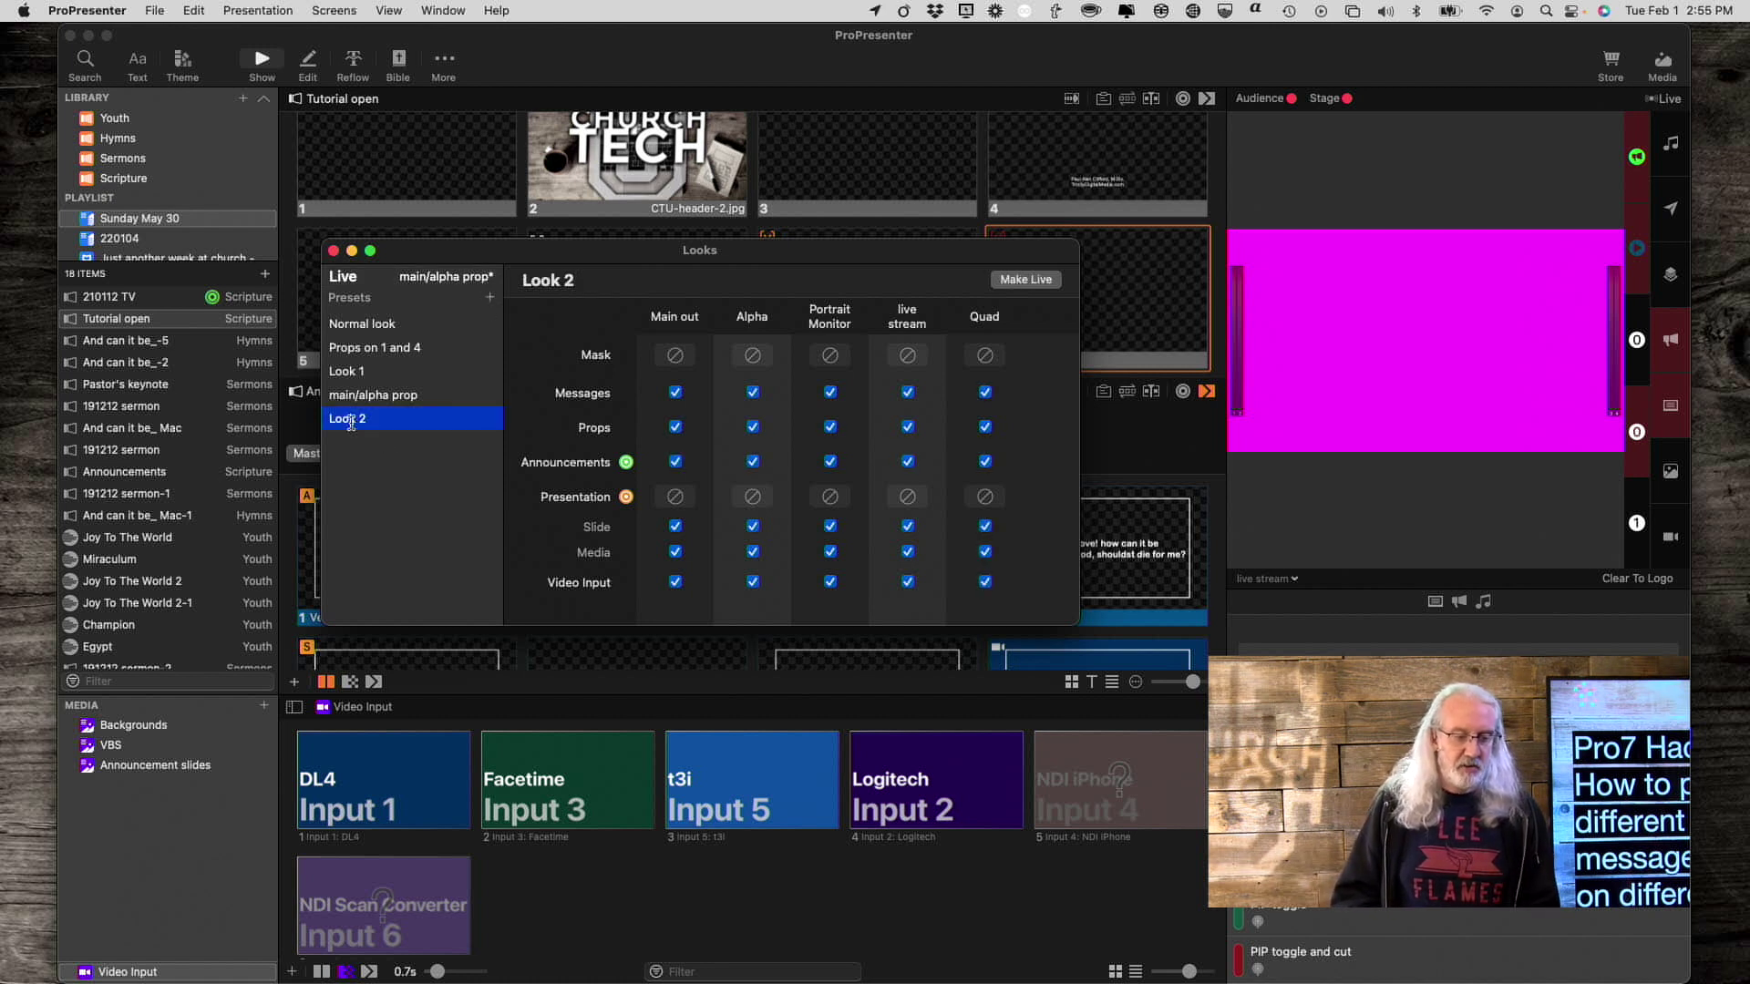
click(351, 421)
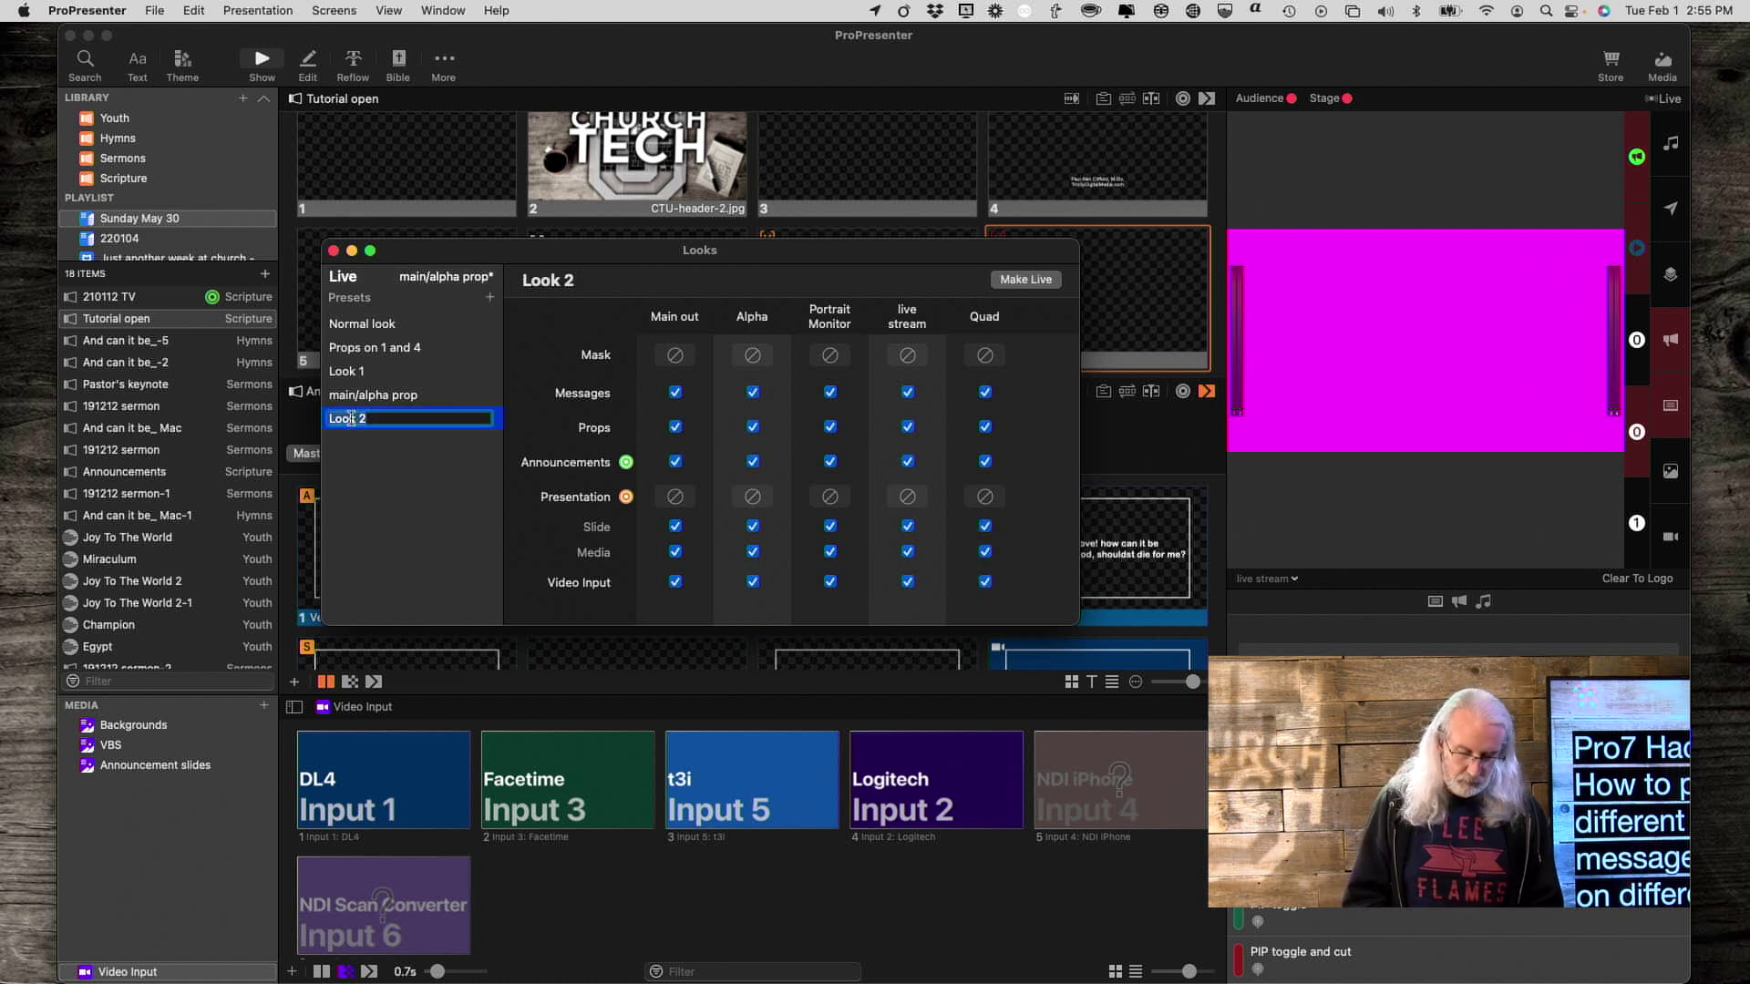
text(Main / alpha message)
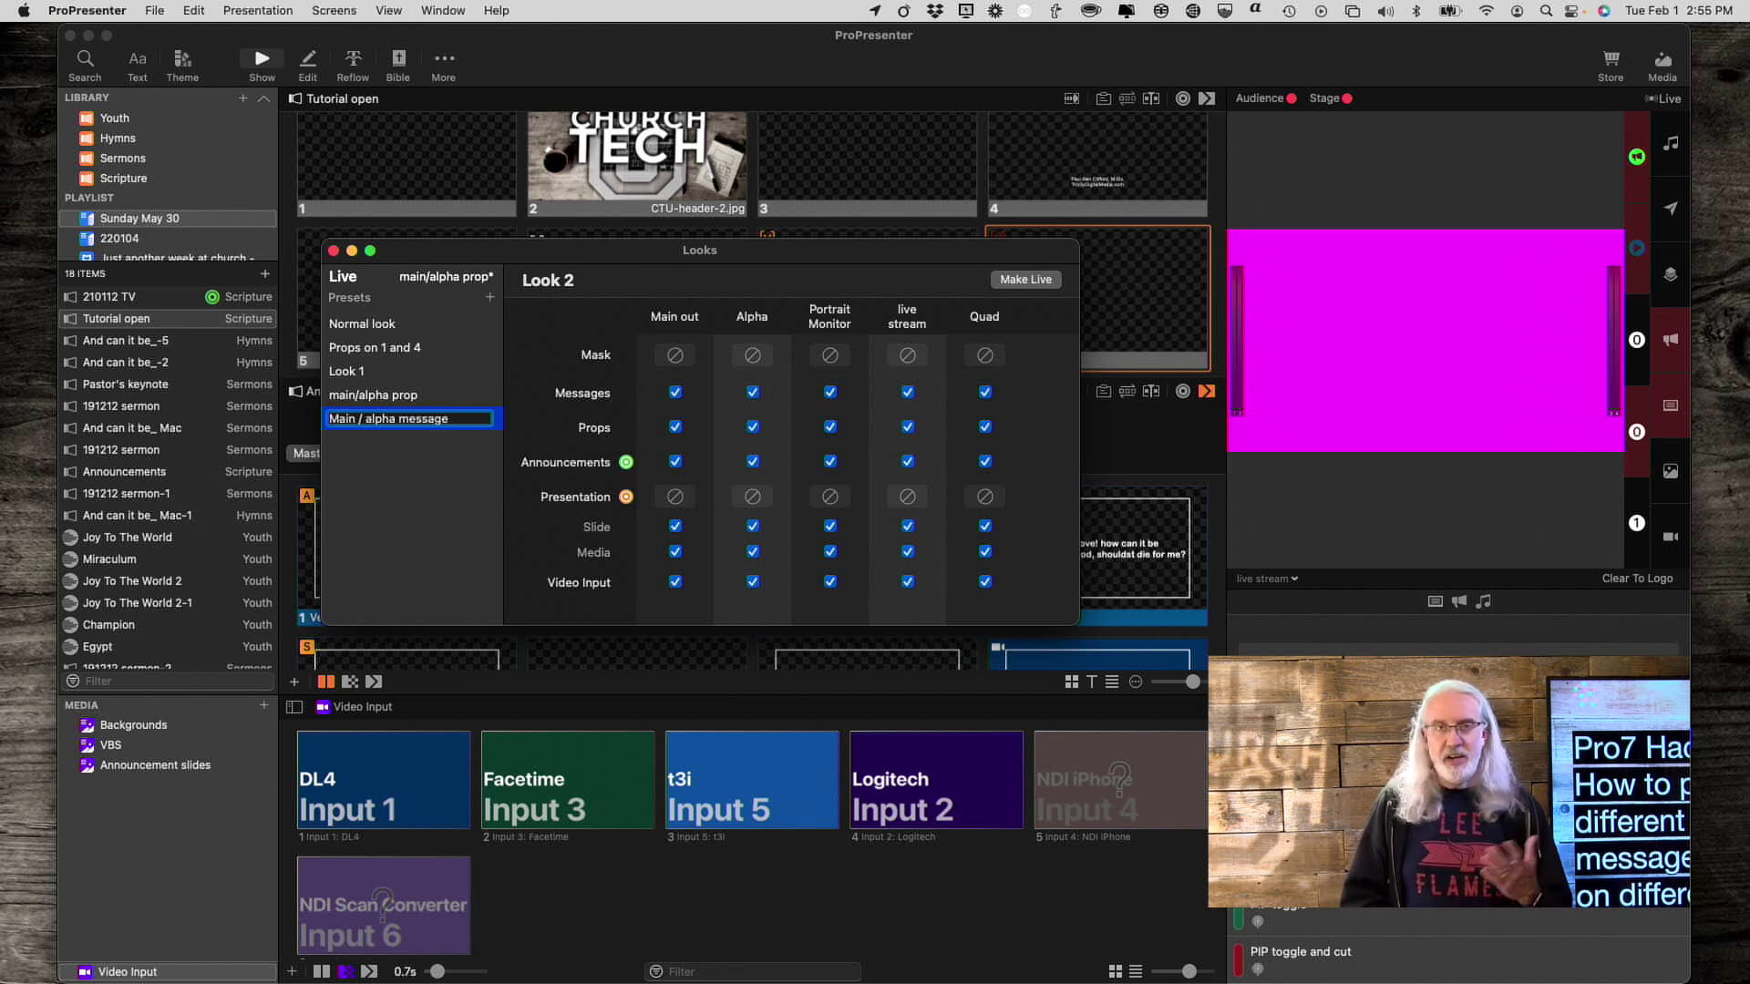
key(Return)
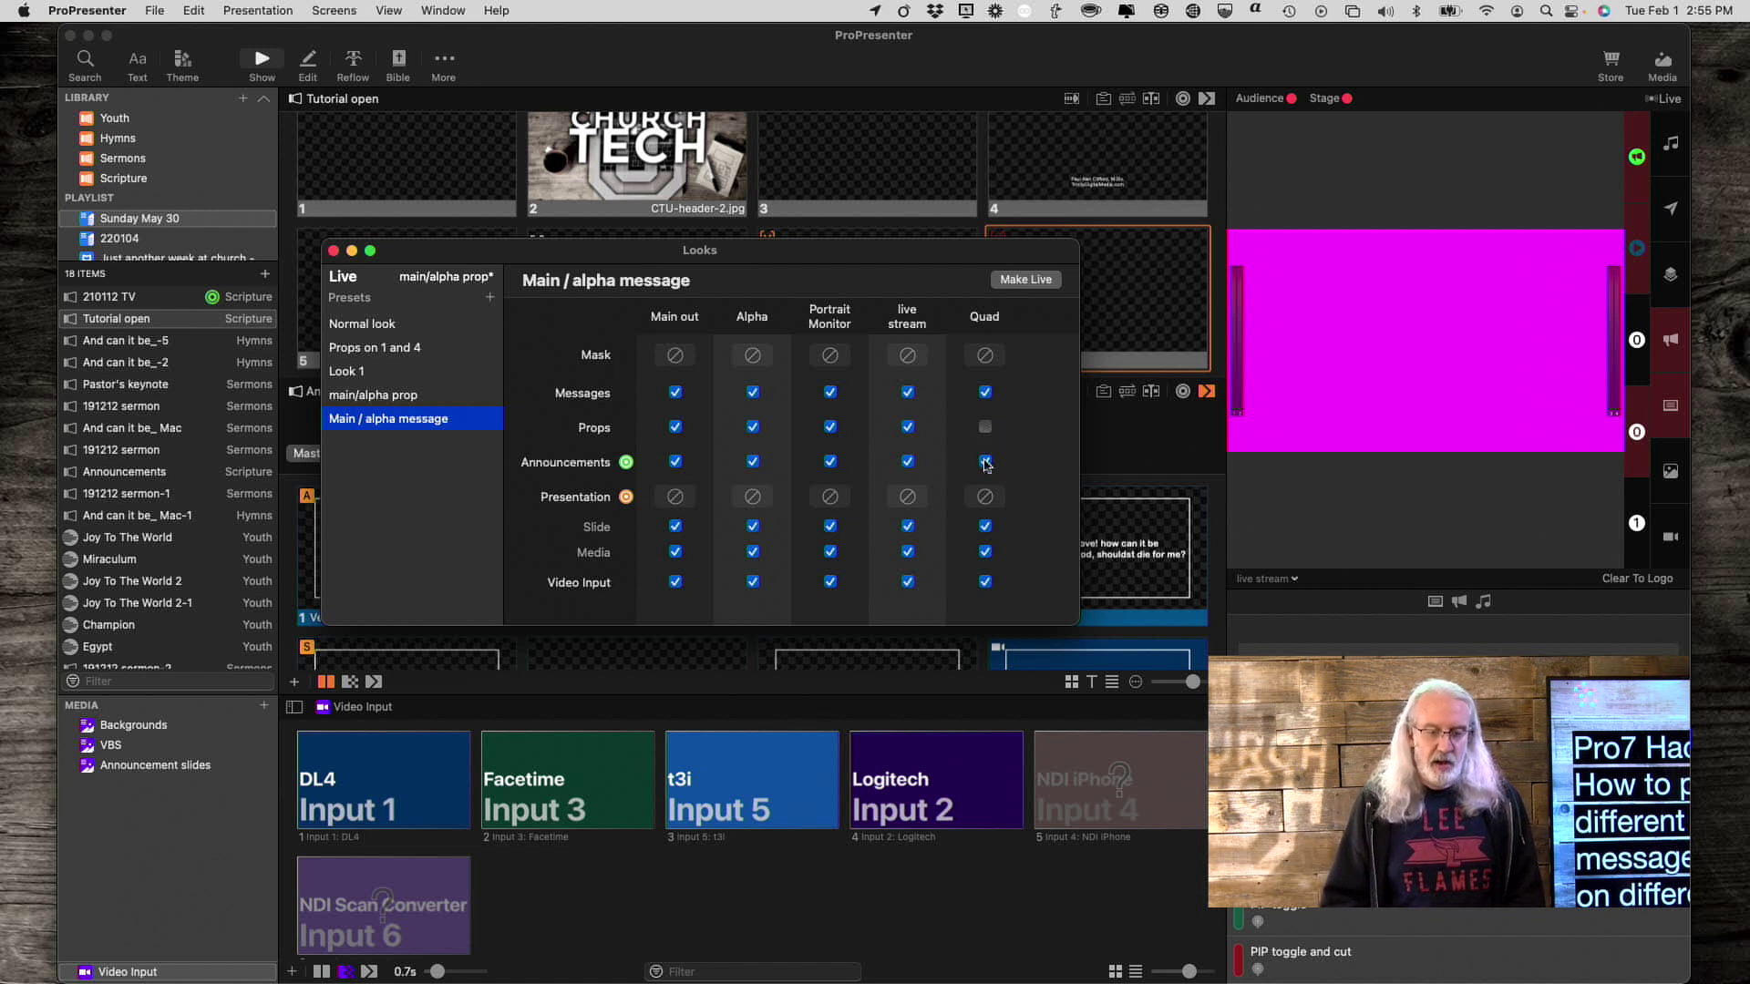
click(985, 462)
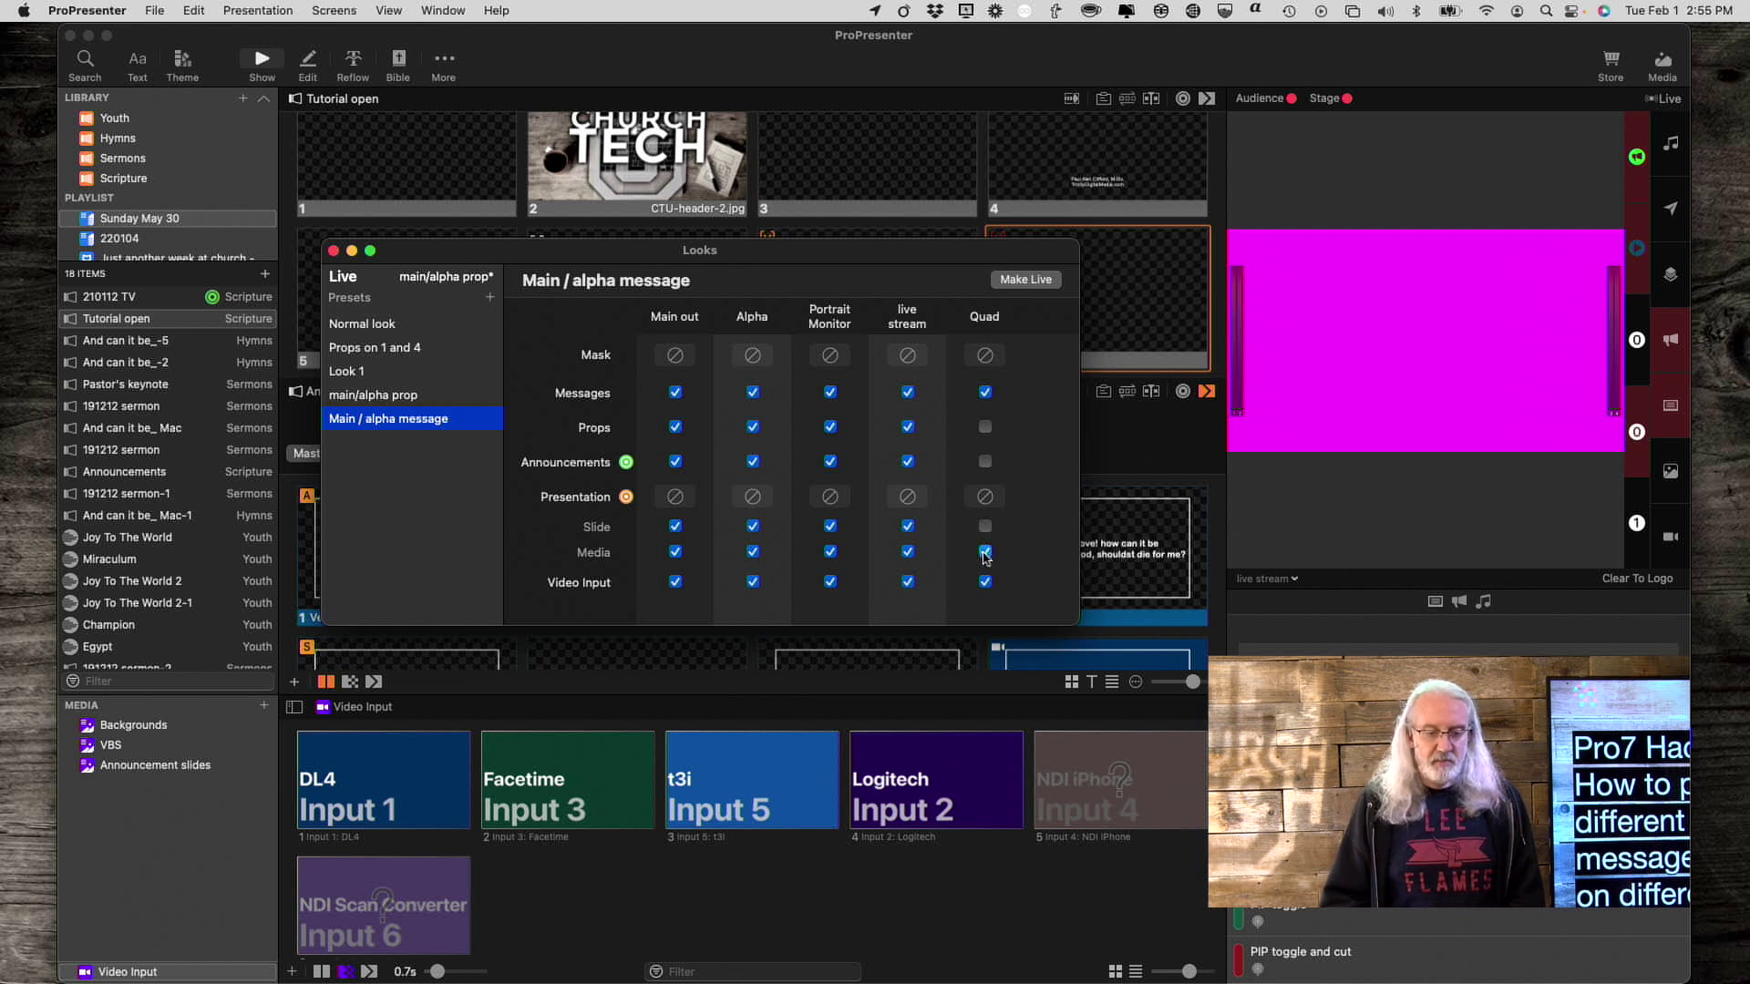
- Turn off Quad media, Alpha messages and Main out announcements, make the look live, and move it aside
click(985, 554)
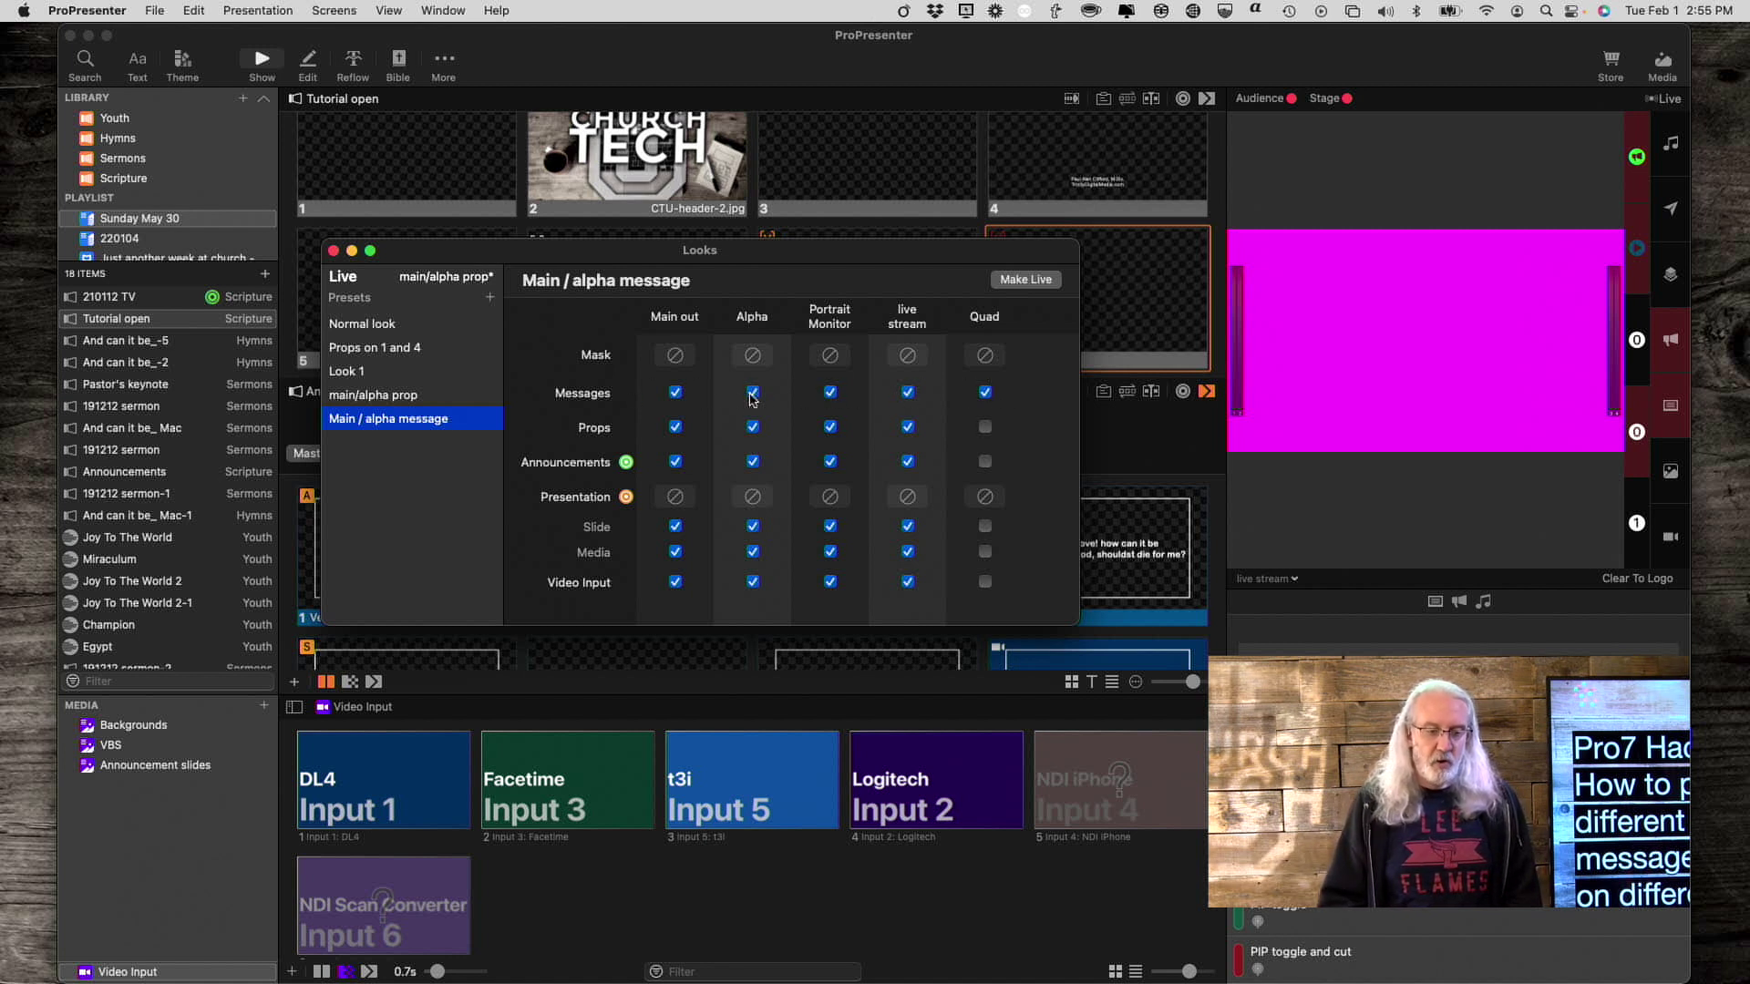
click(753, 392)
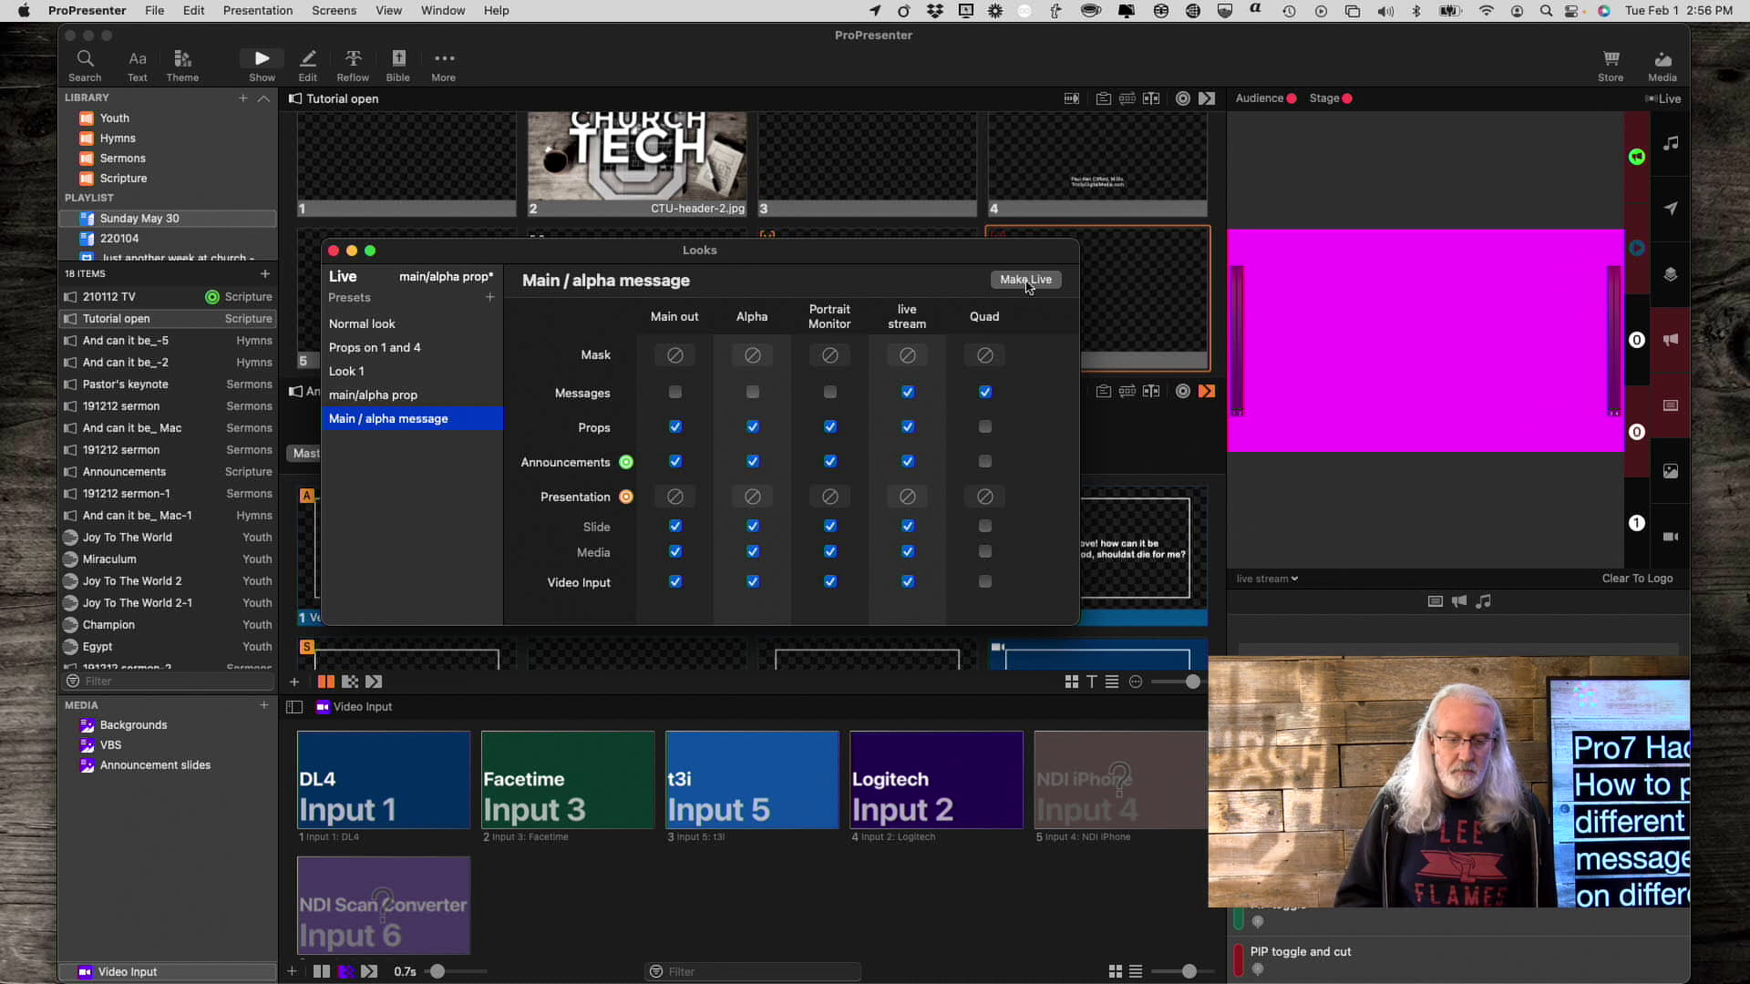
click(1025, 281)
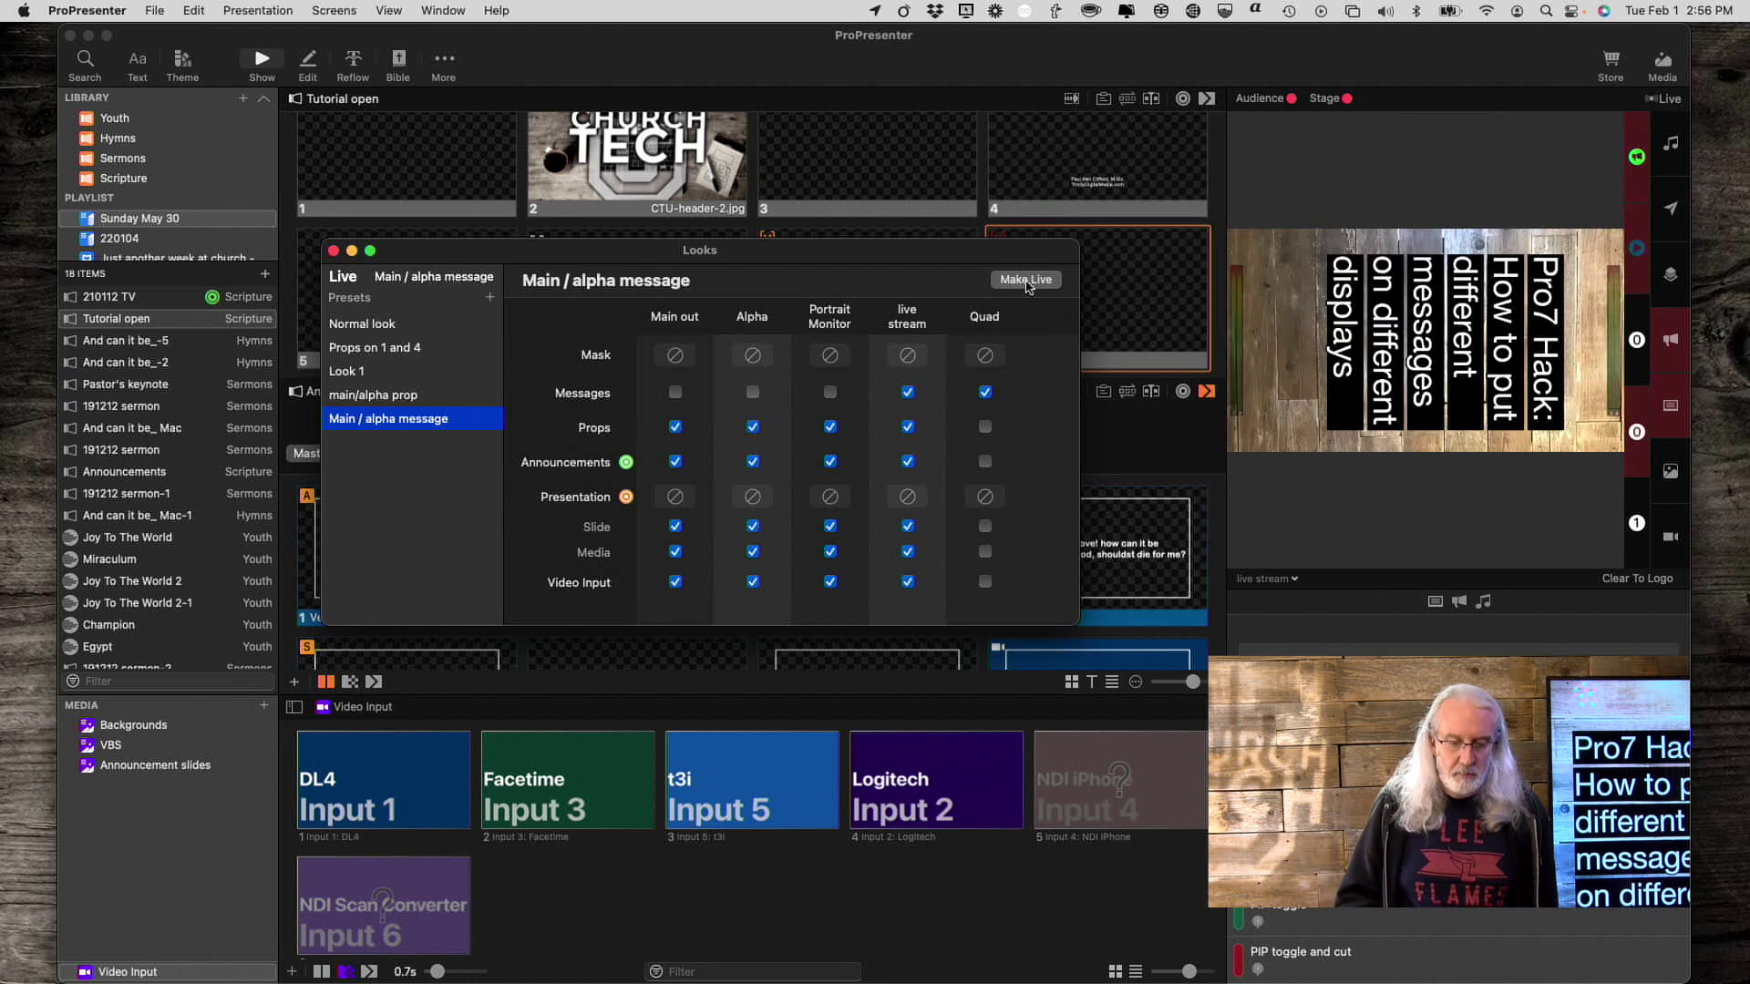
click(675, 462)
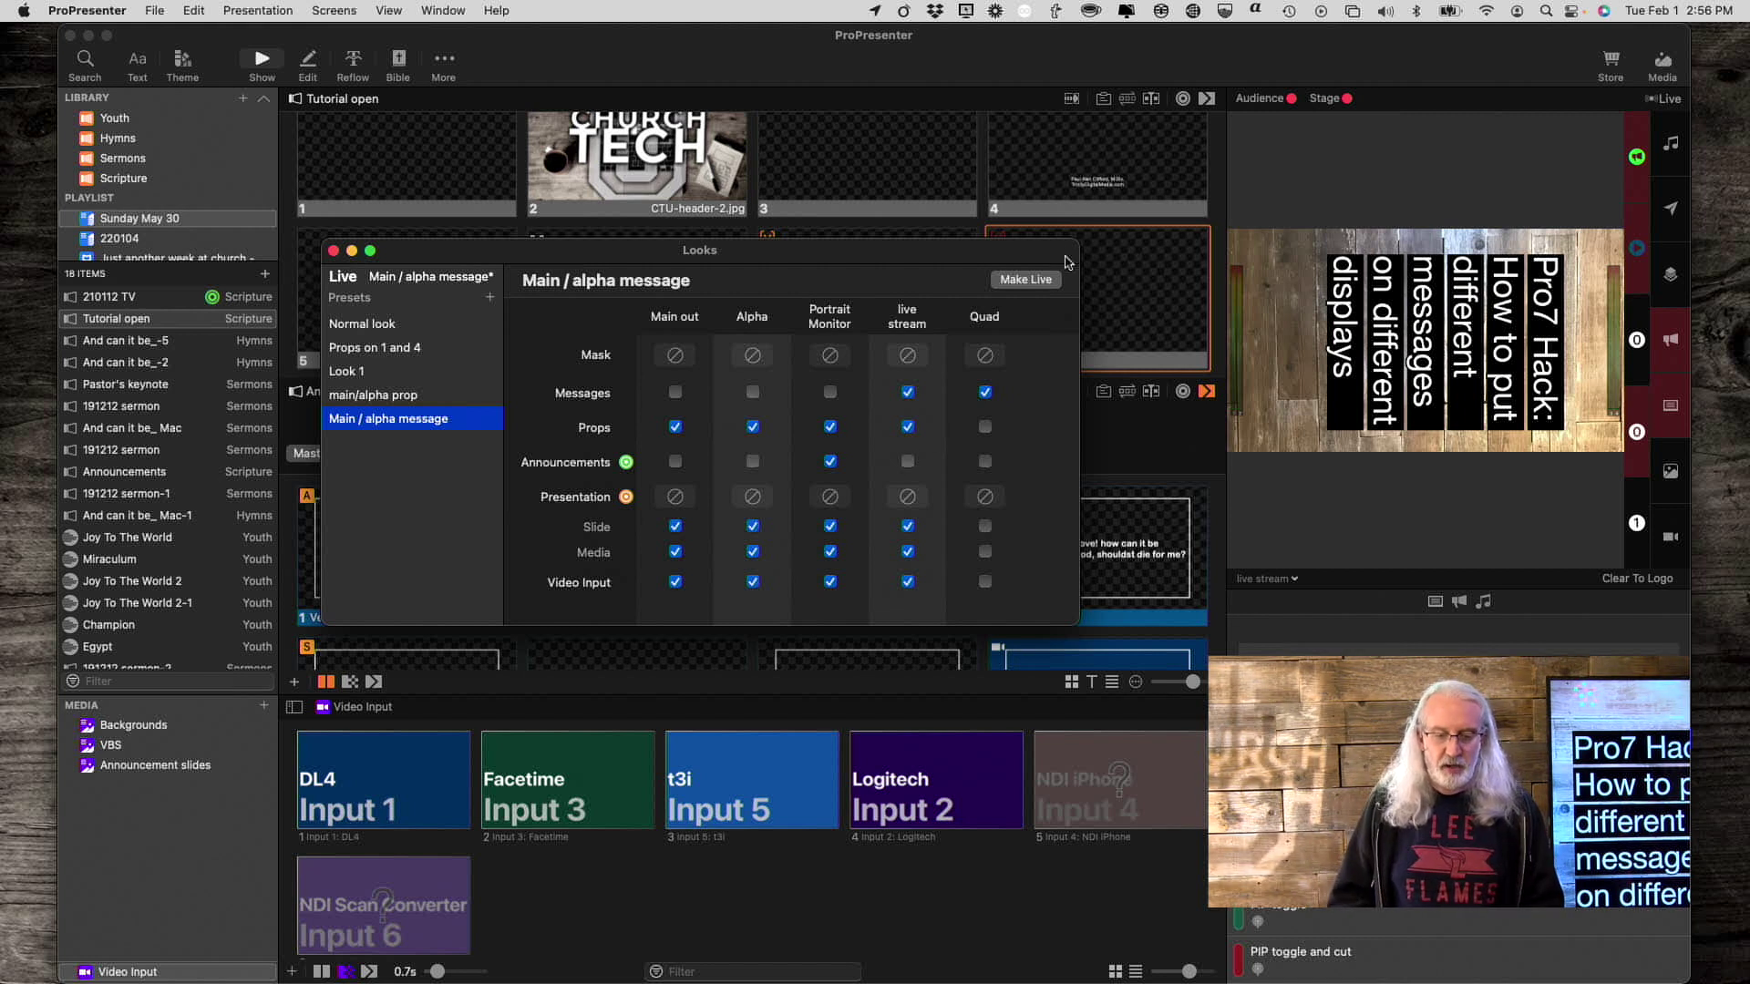
click(1041, 281)
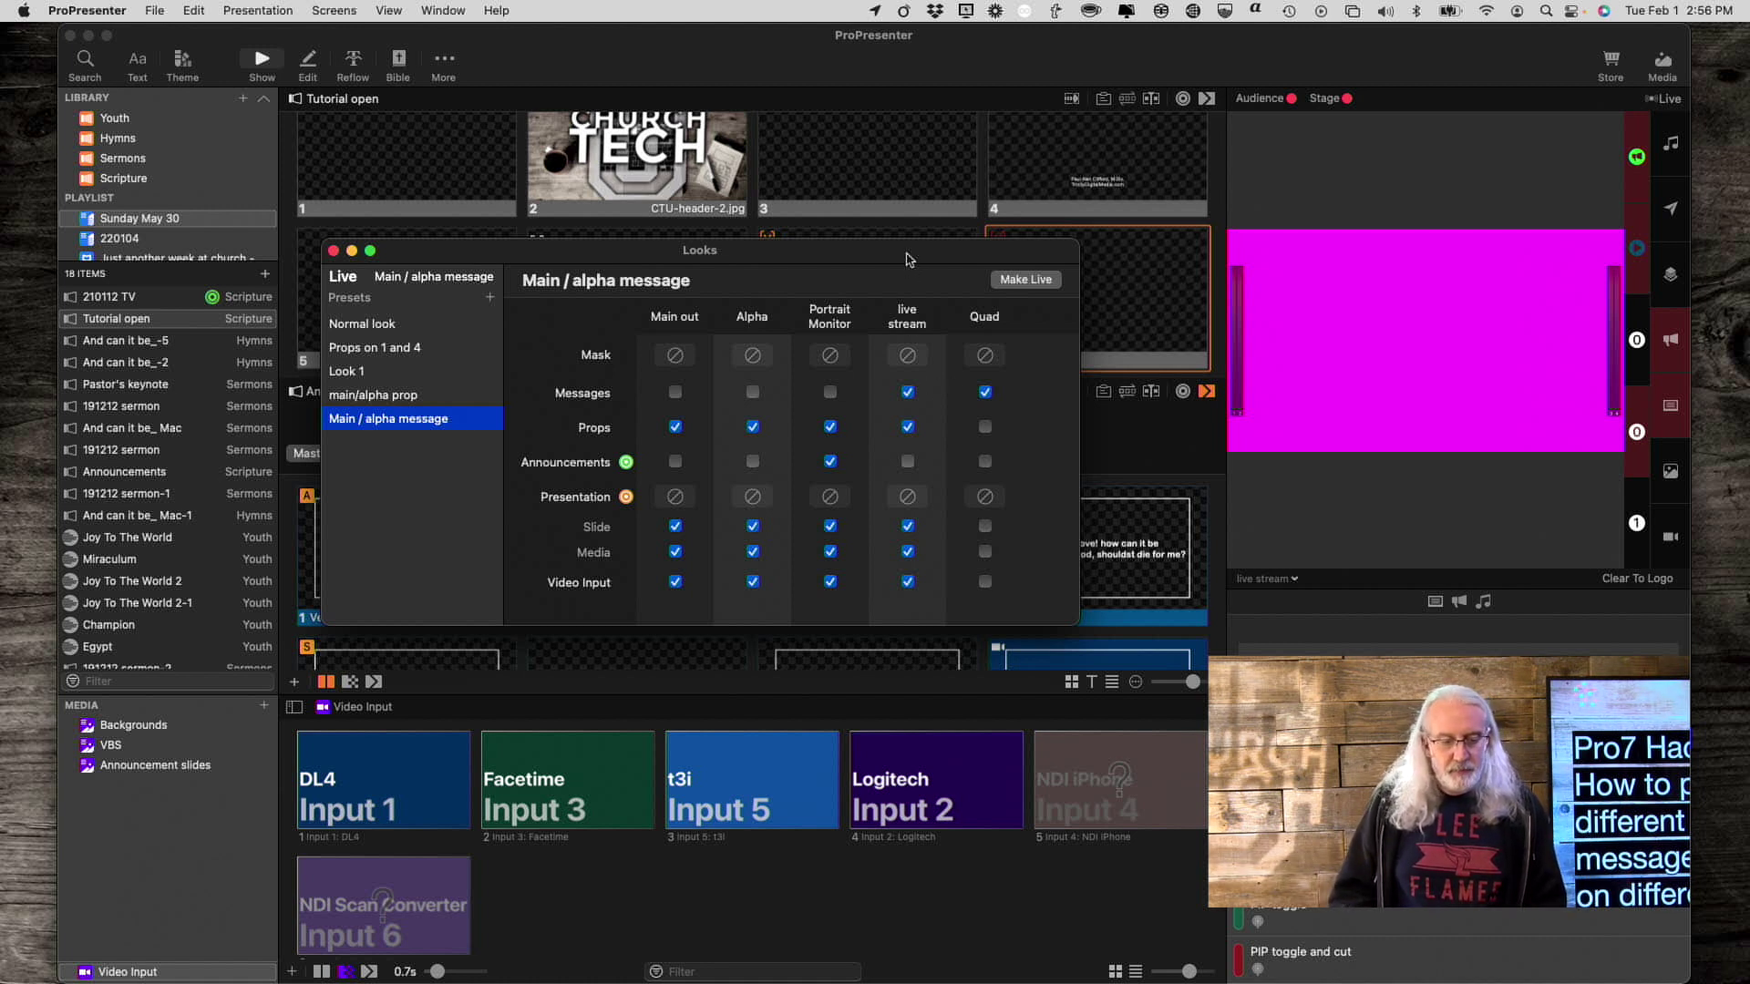
drag(908, 259, 600, 409)
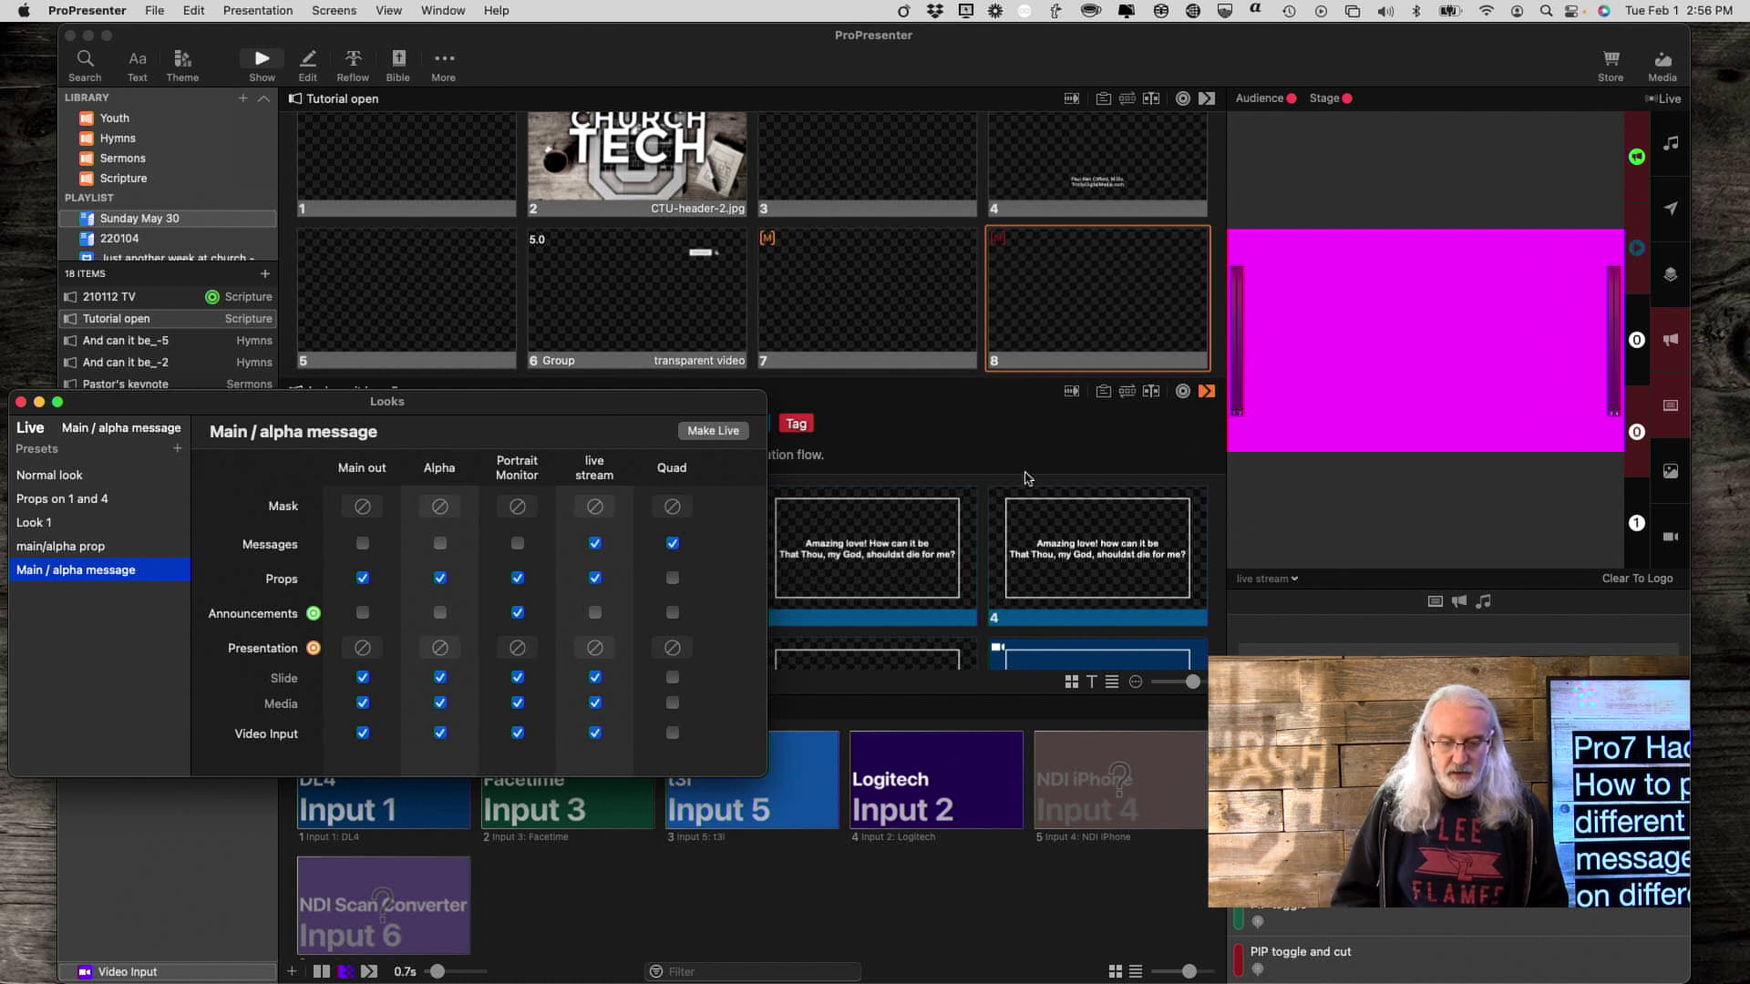
- Put the 'Died He for me' slide live
click(1032, 439)
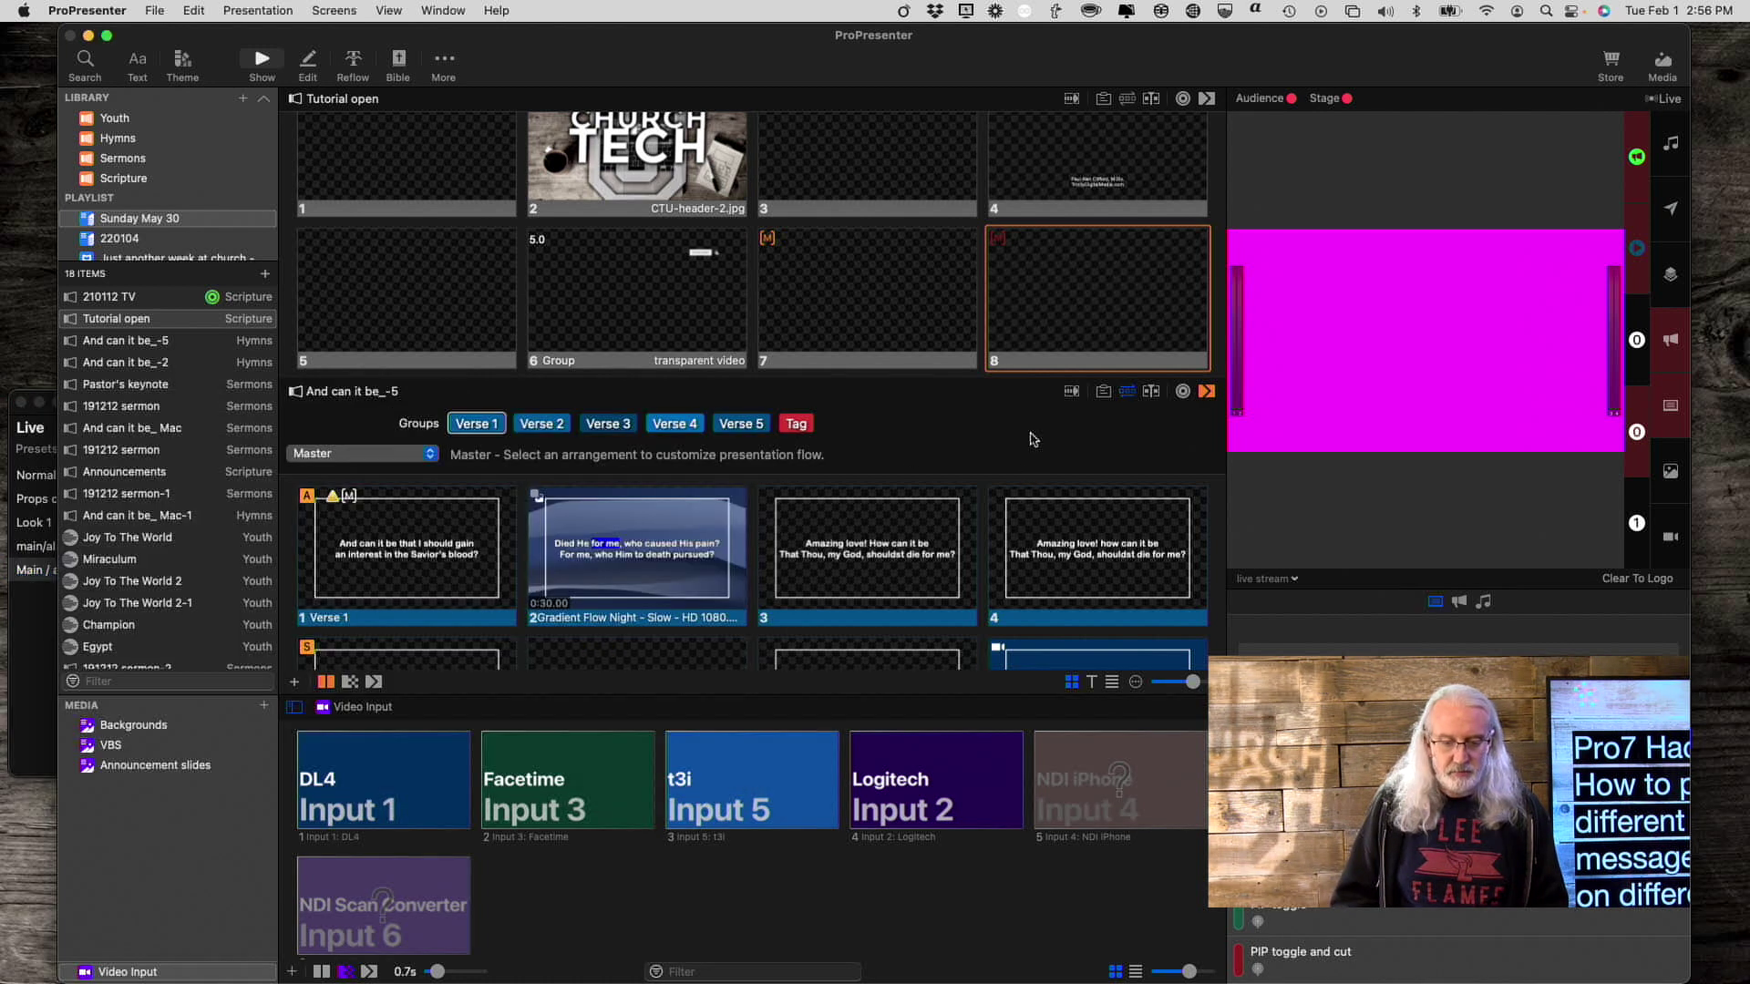
click(662, 566)
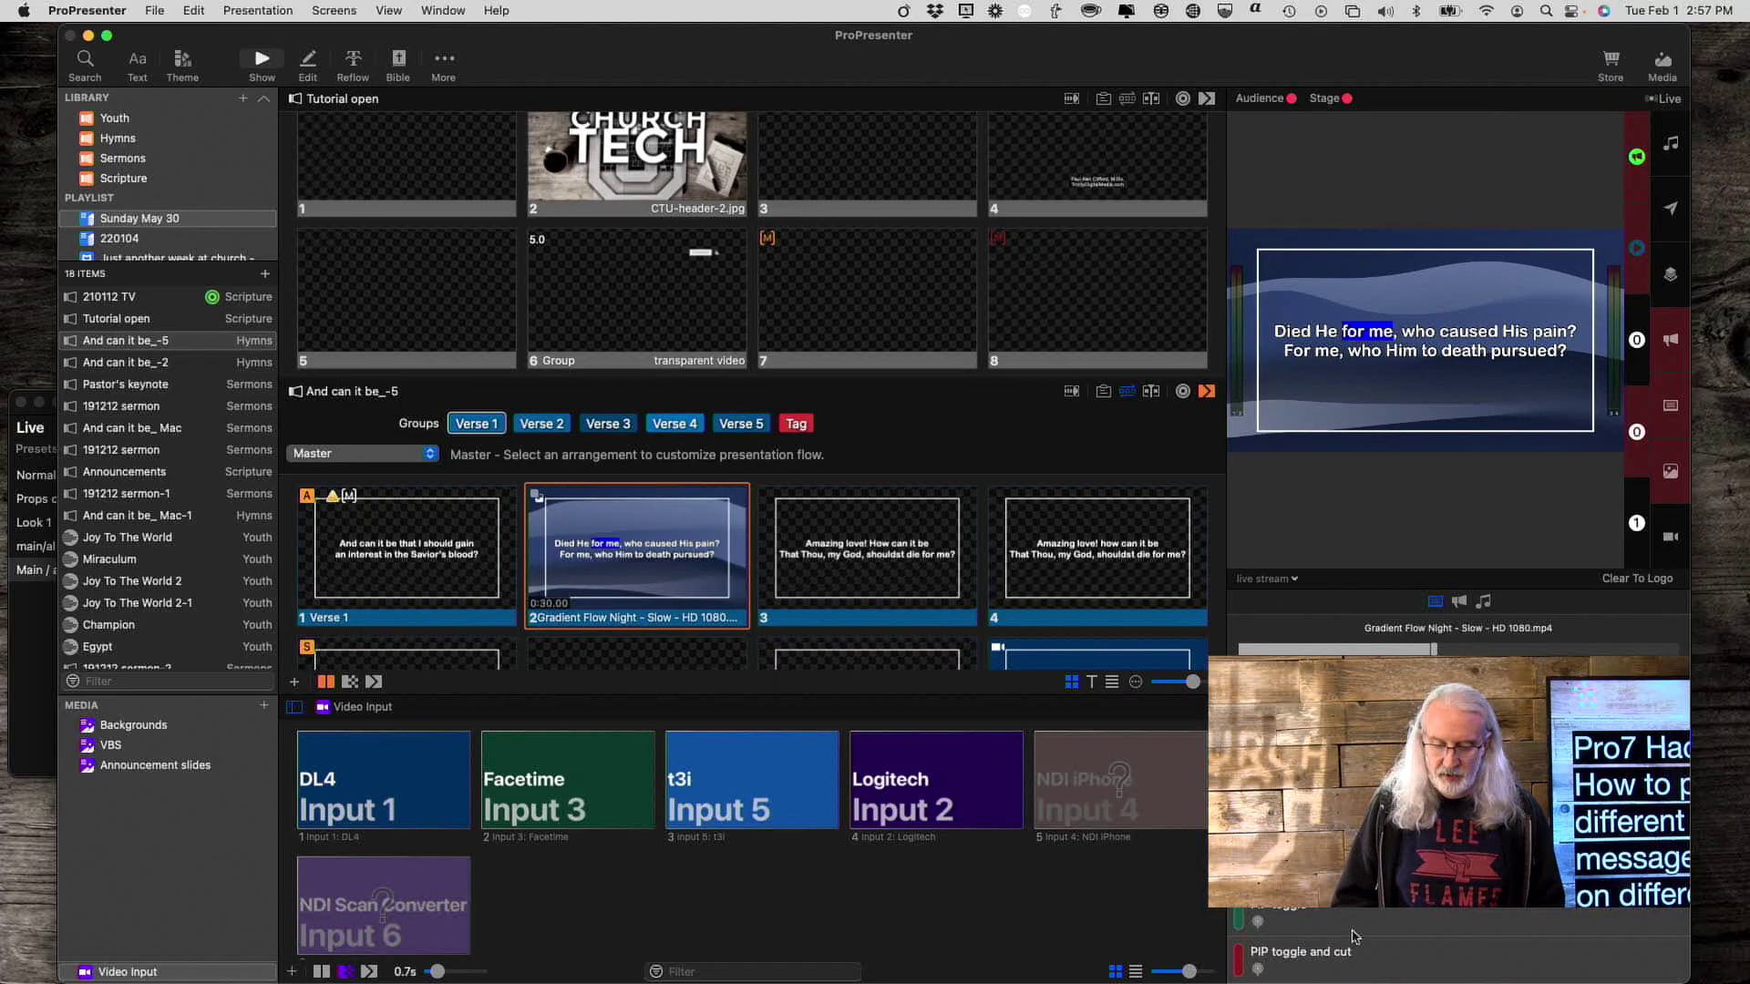
click(1355, 936)
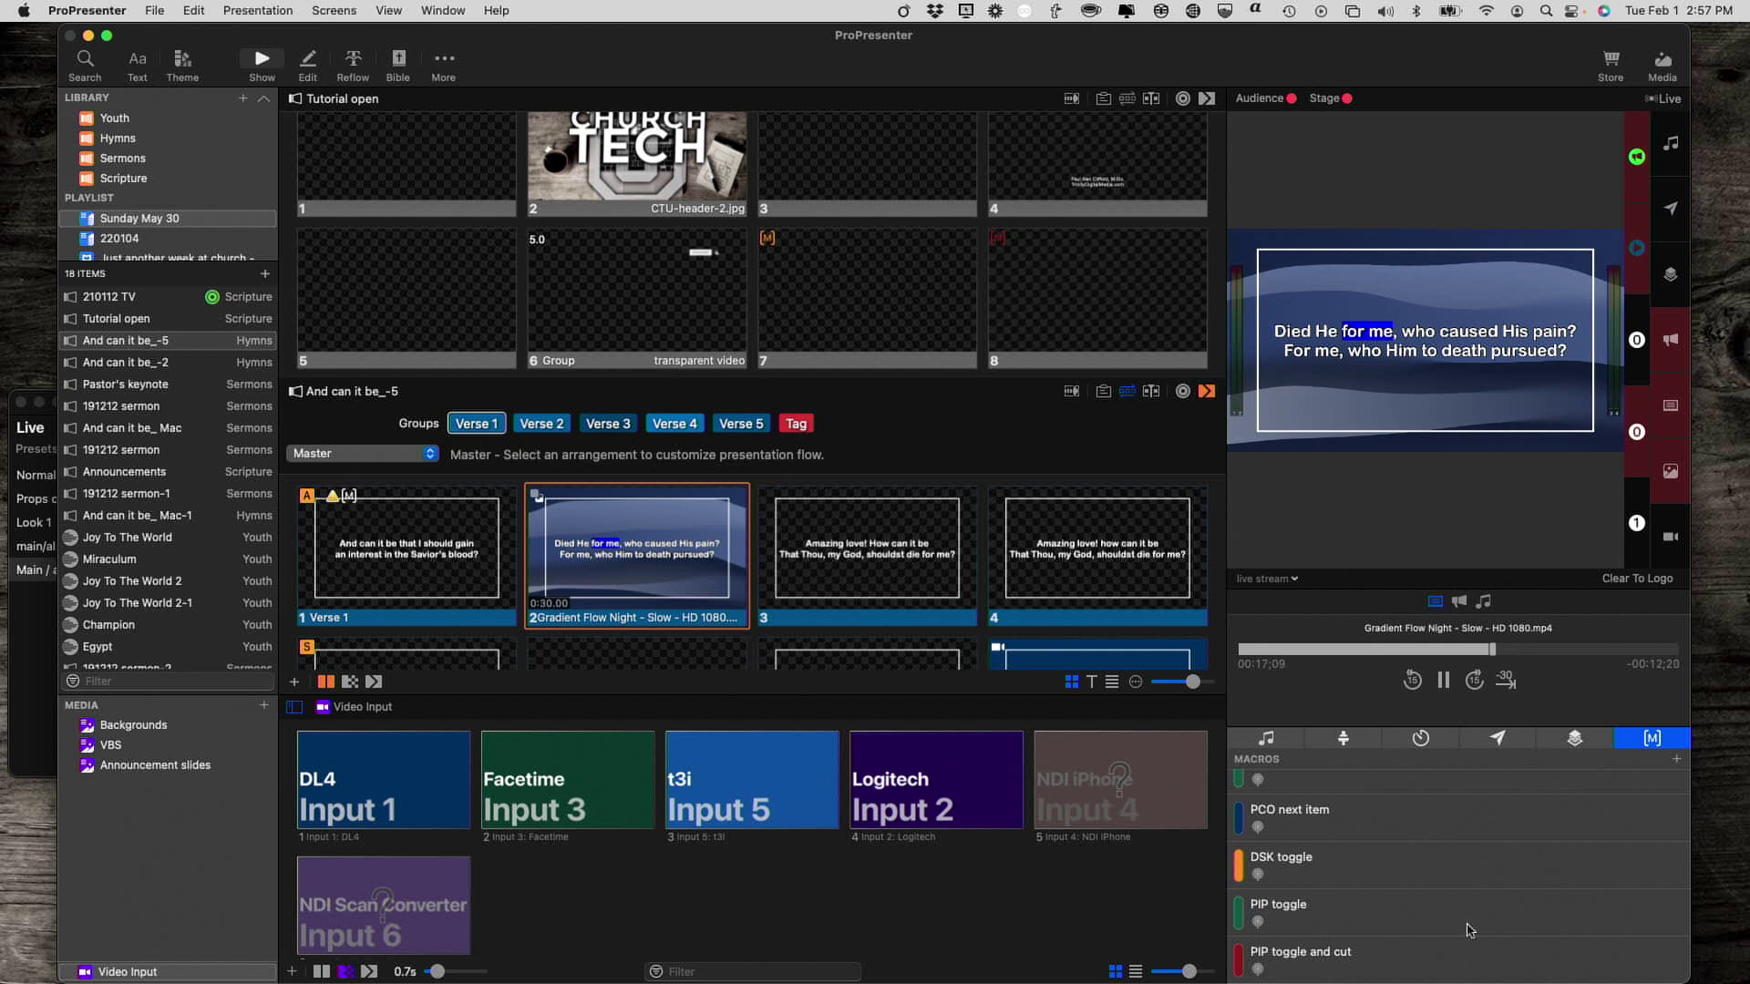
- Add a message named Main, followed by another new message
click(1499, 739)
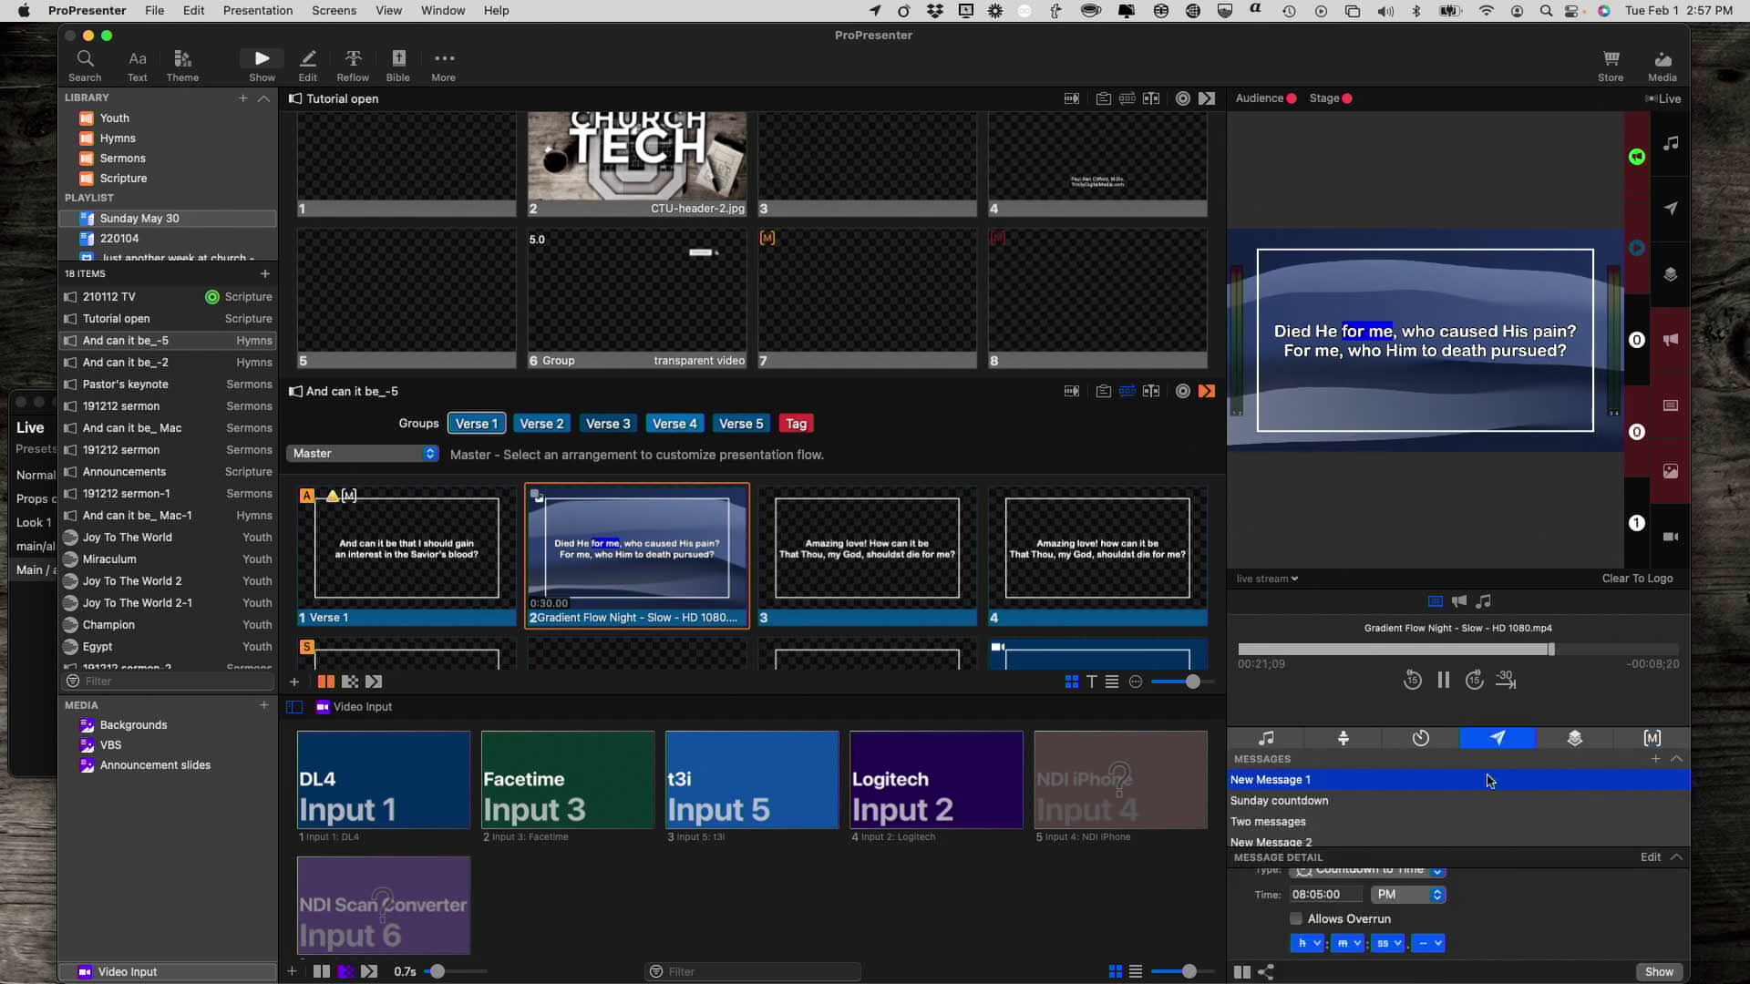
click(1656, 760)
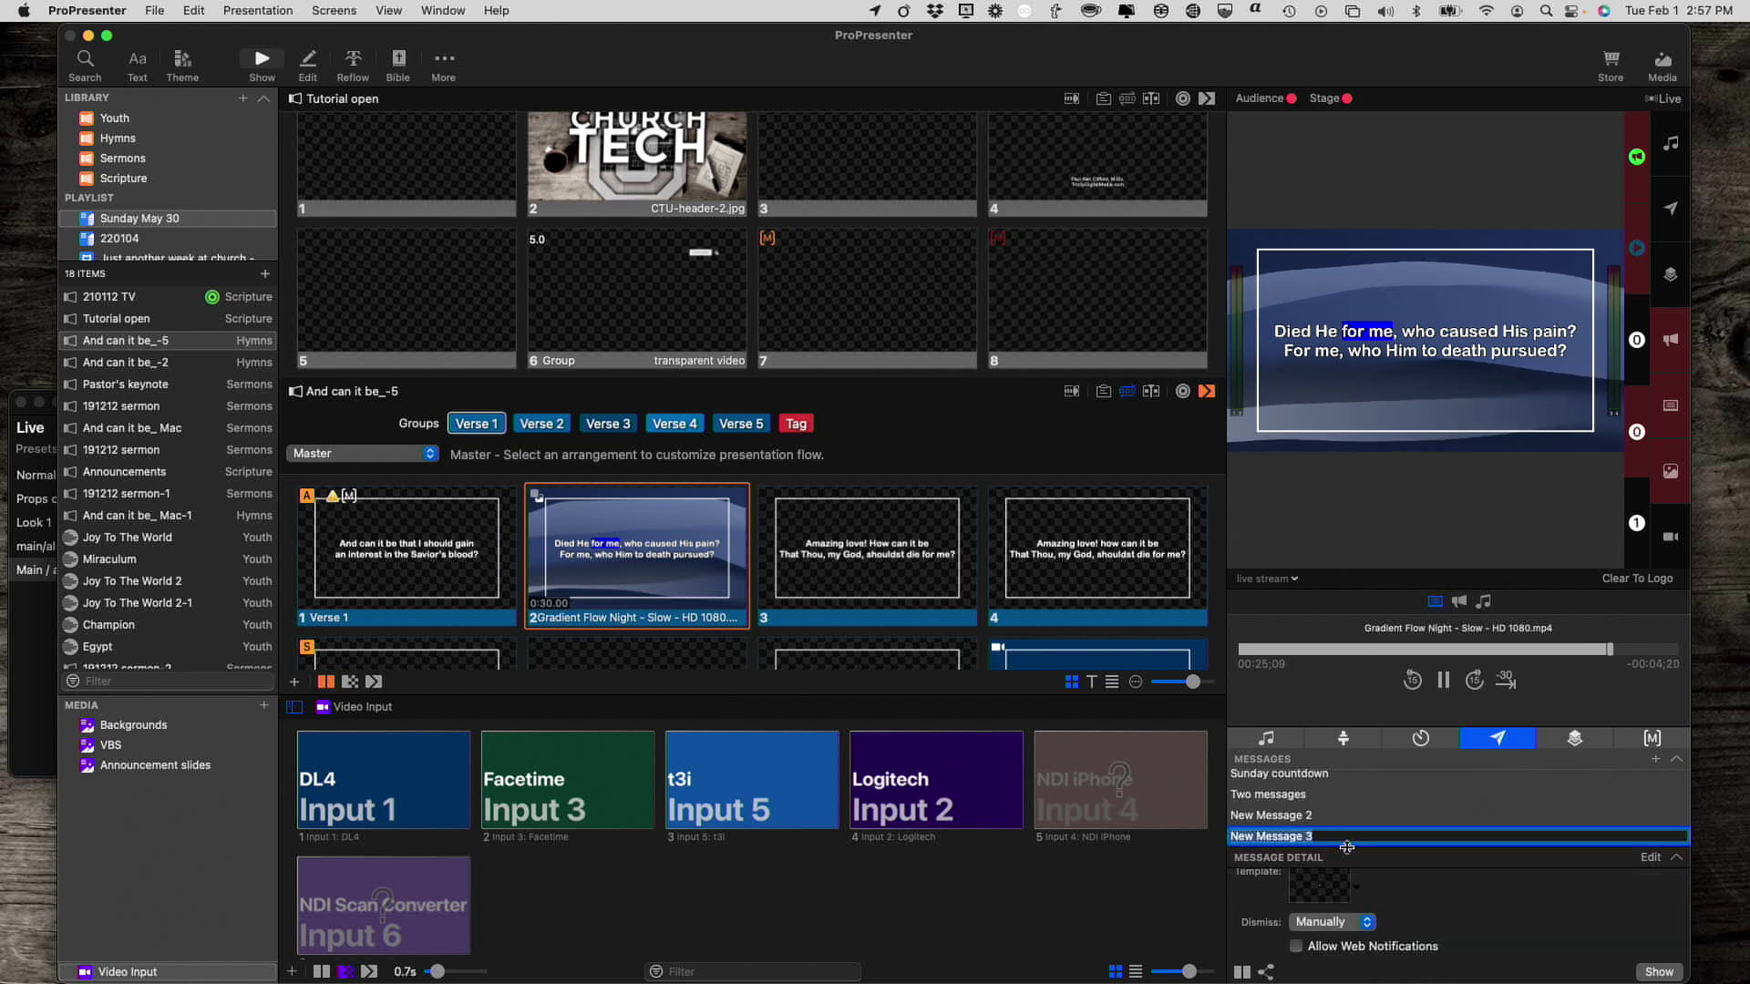
text(Main)
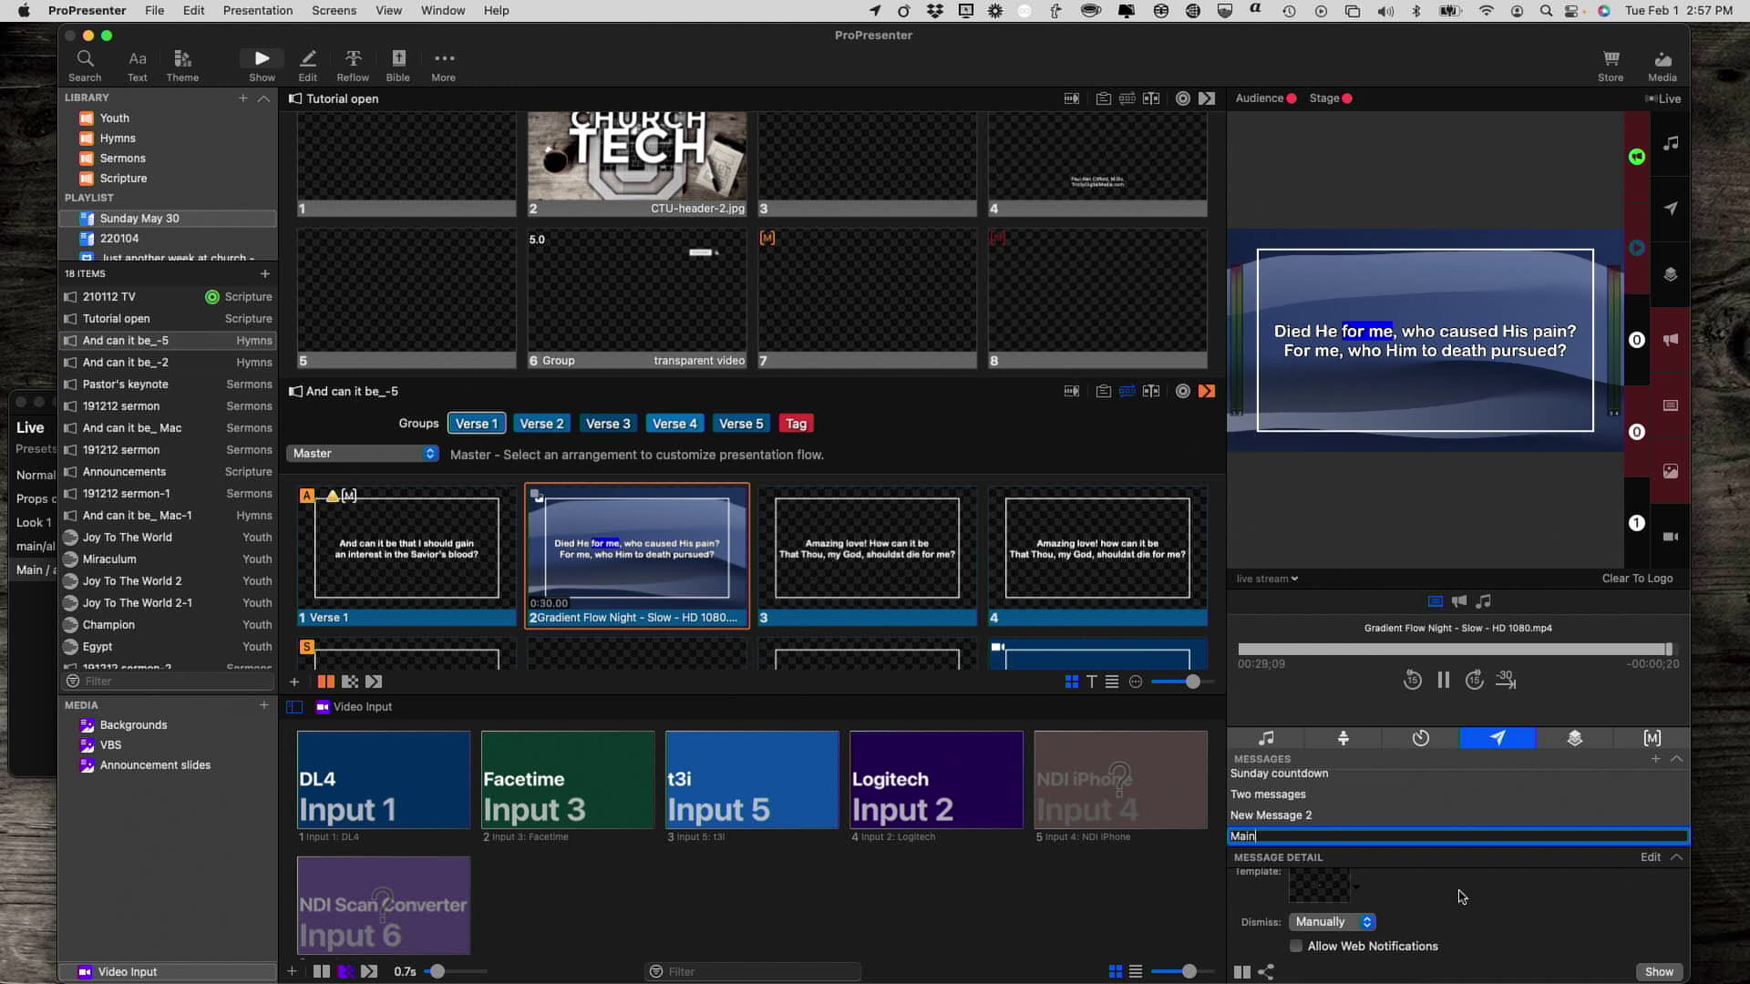
click(1658, 760)
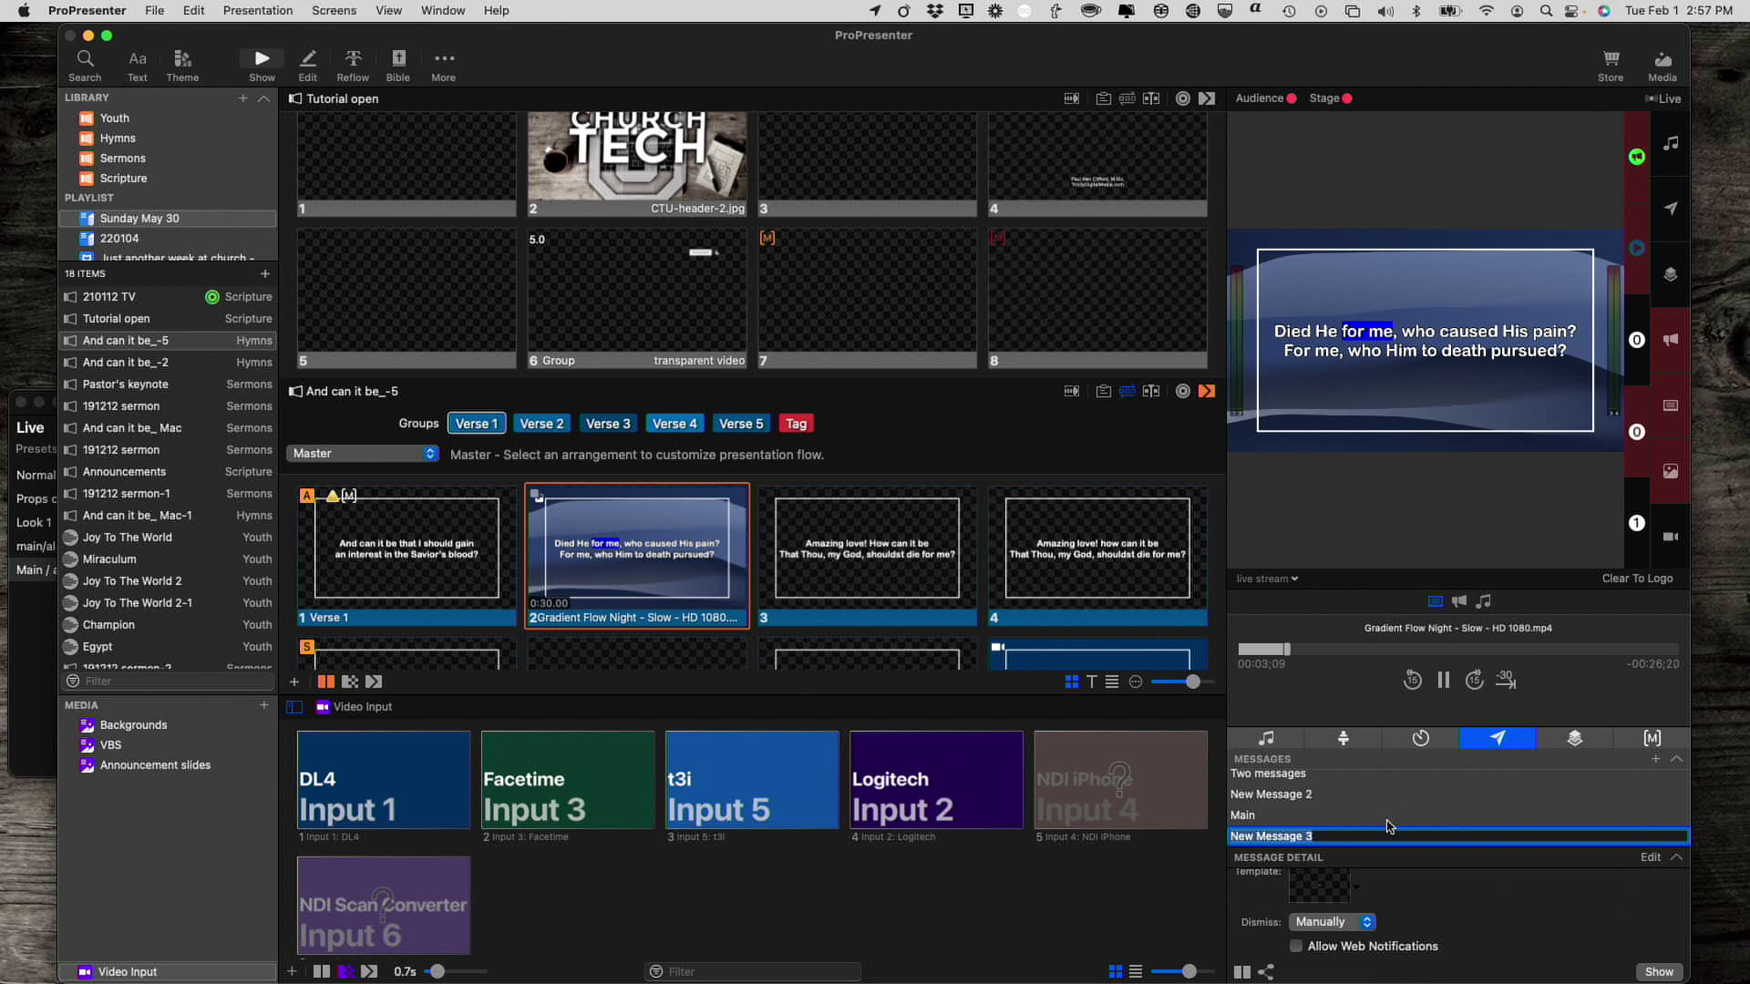
- Name the new message Alpha with the text 'This is the message for my alpha screen'
key(BackSpace)
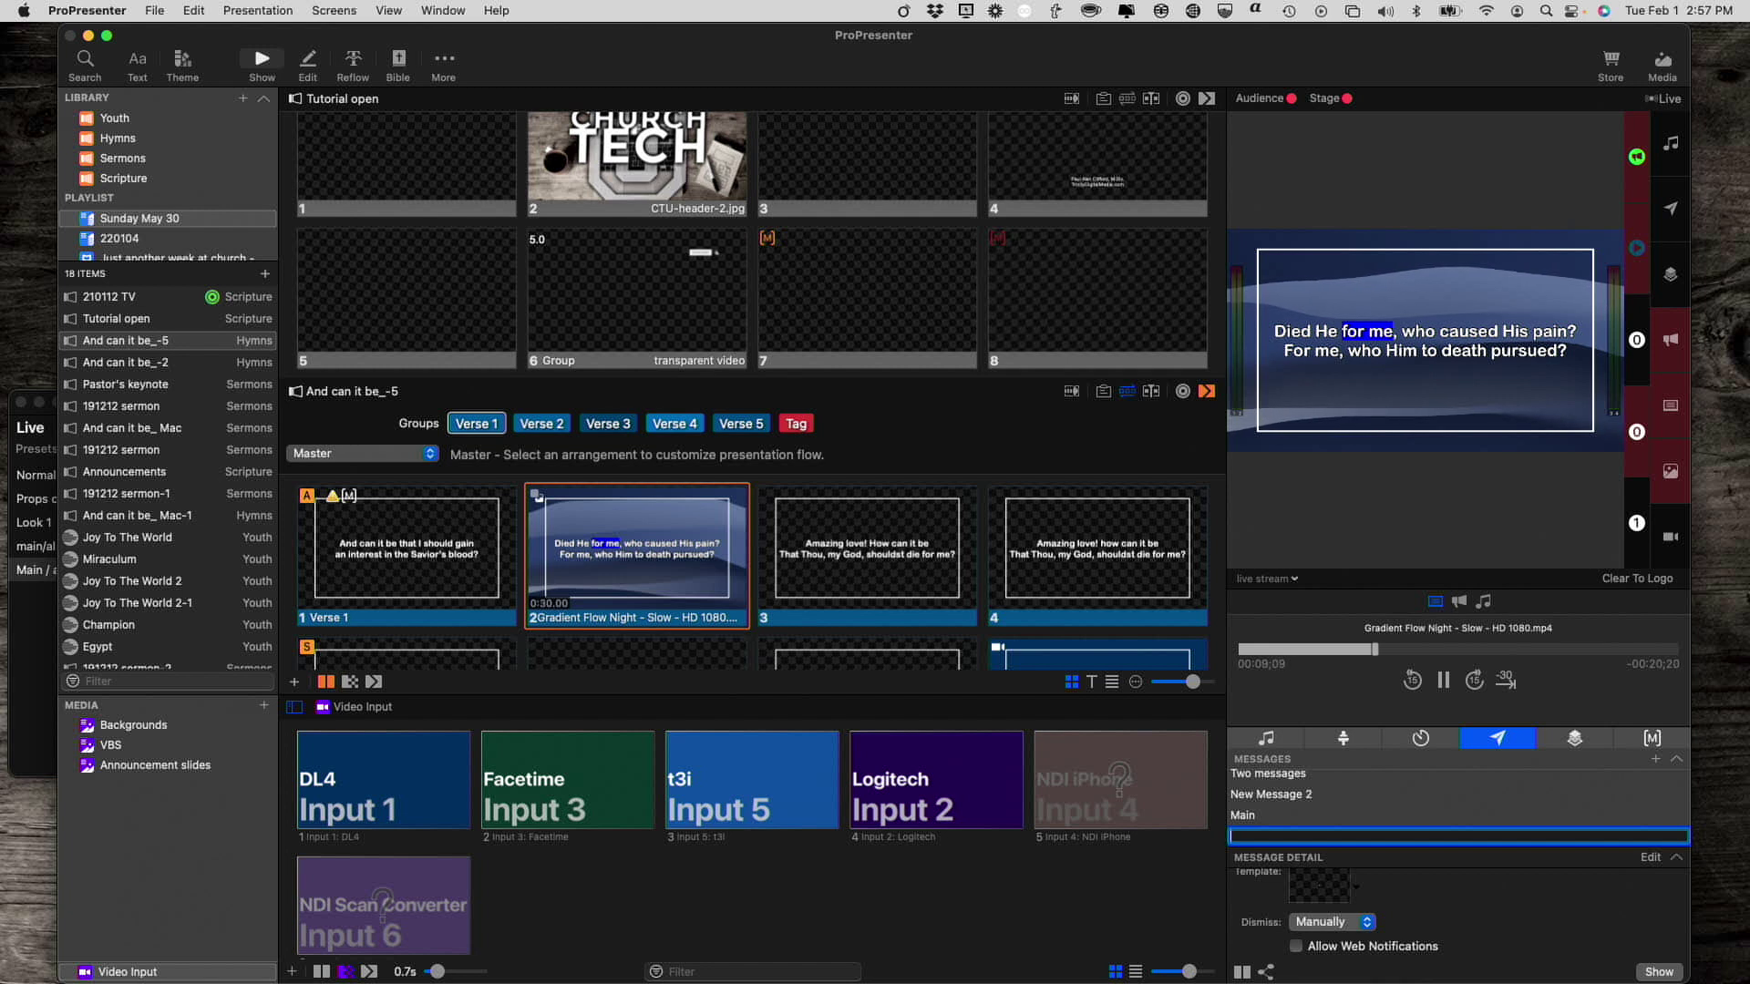
text(A)
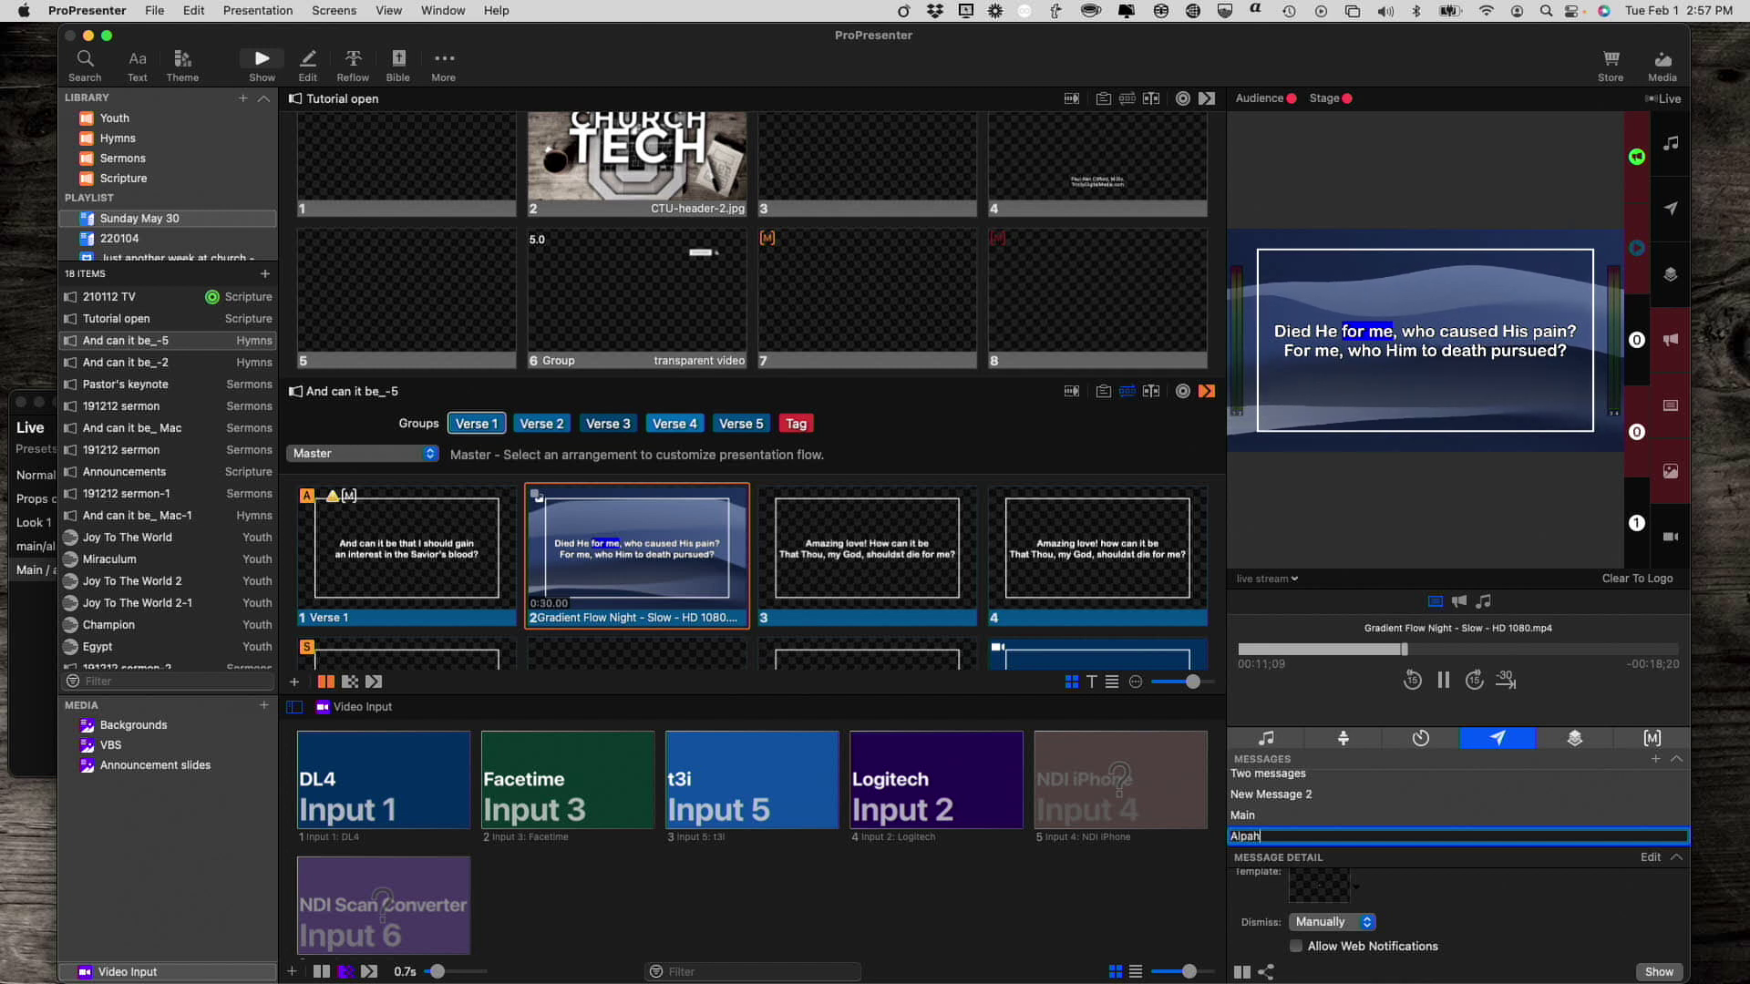
text(lpah)
key(BackSpace)
key(BackSpace)
text(h)
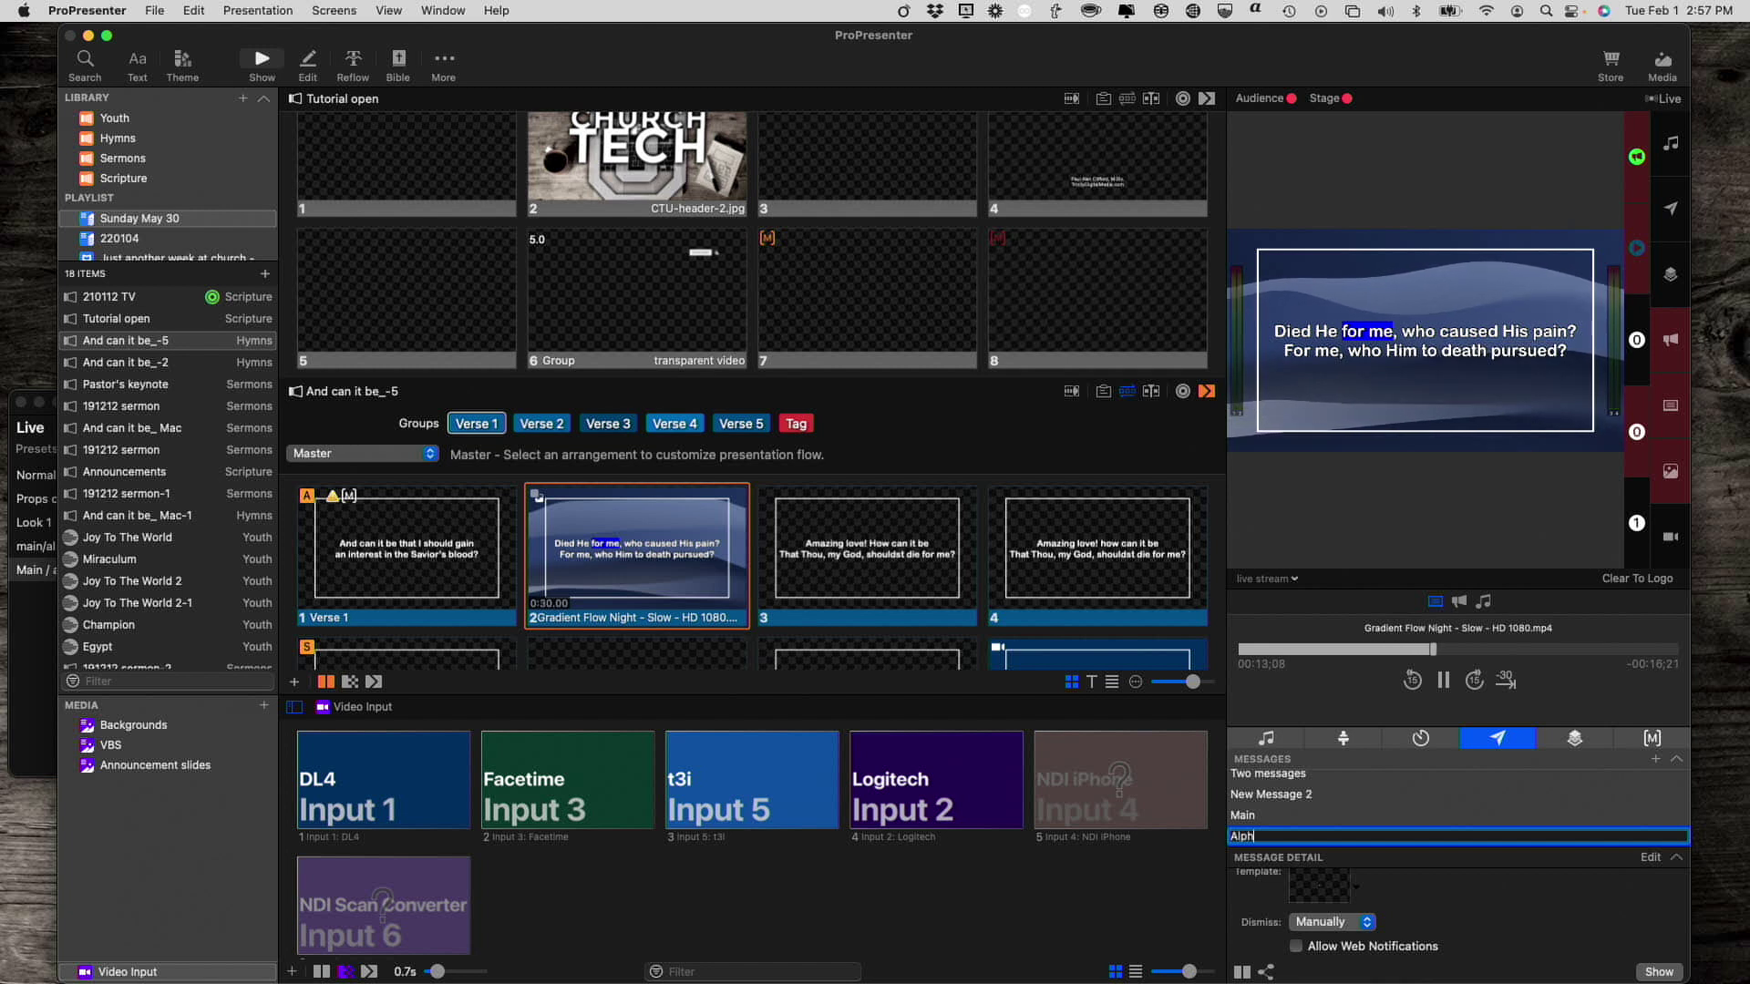
text(a)
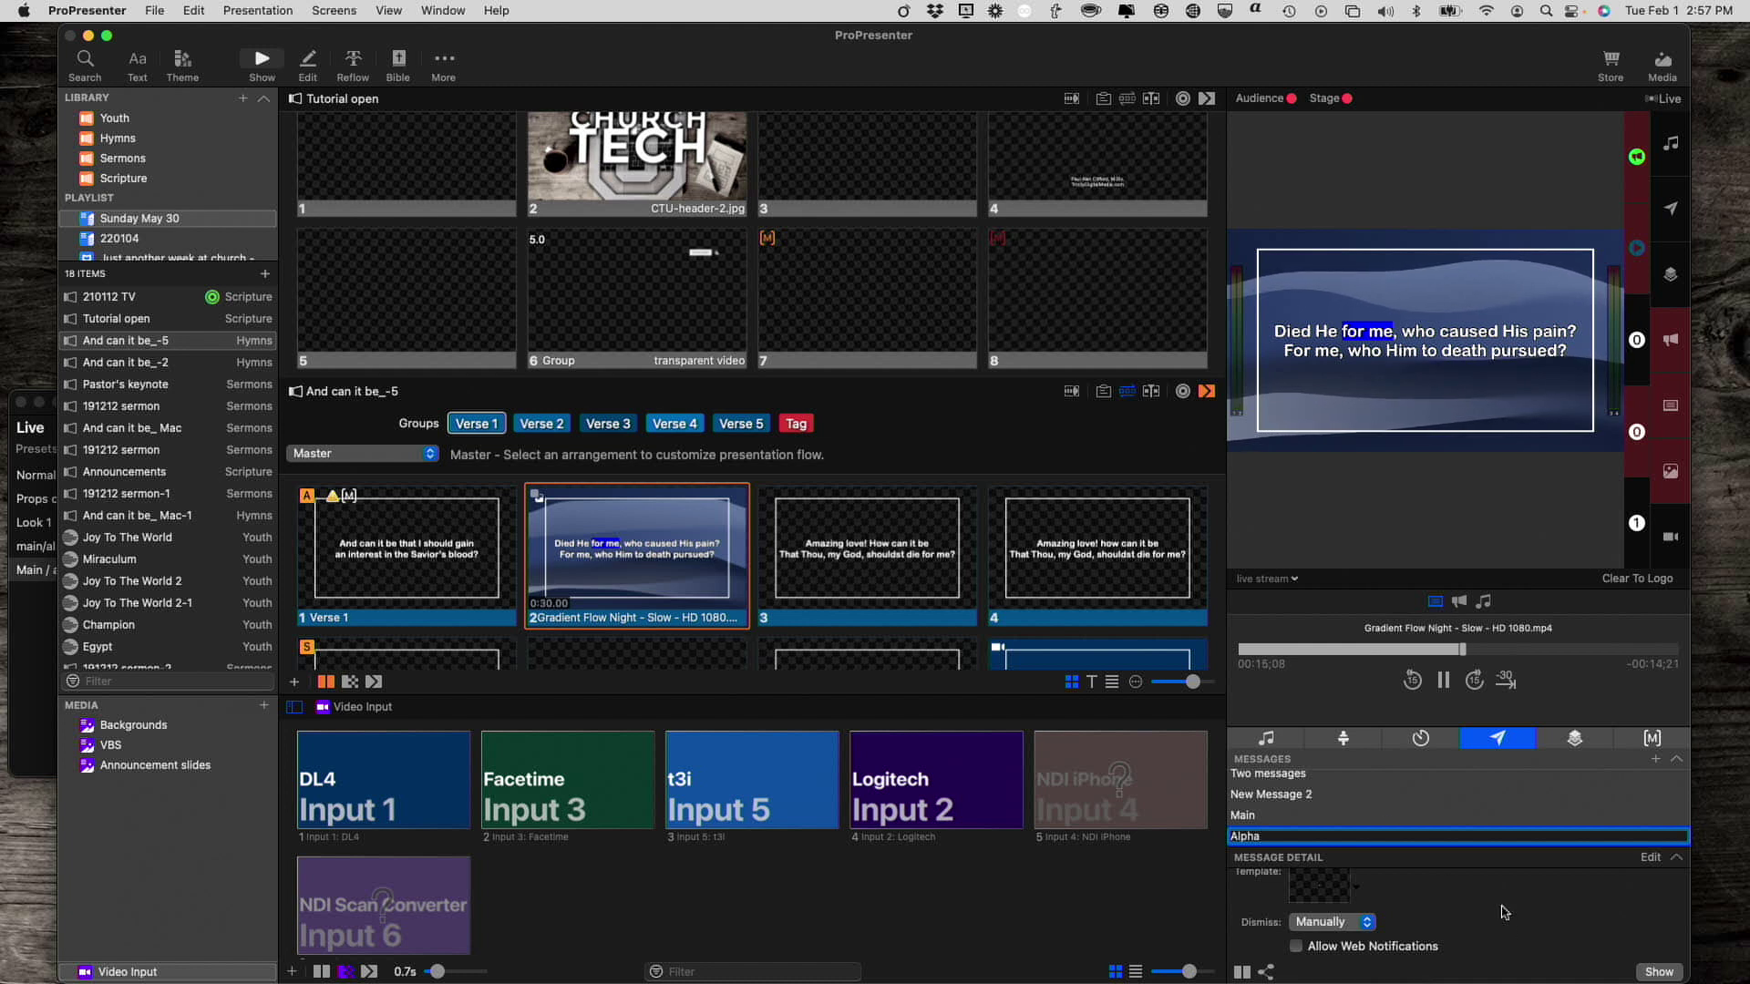
scroll(1492, 889, up, 1)
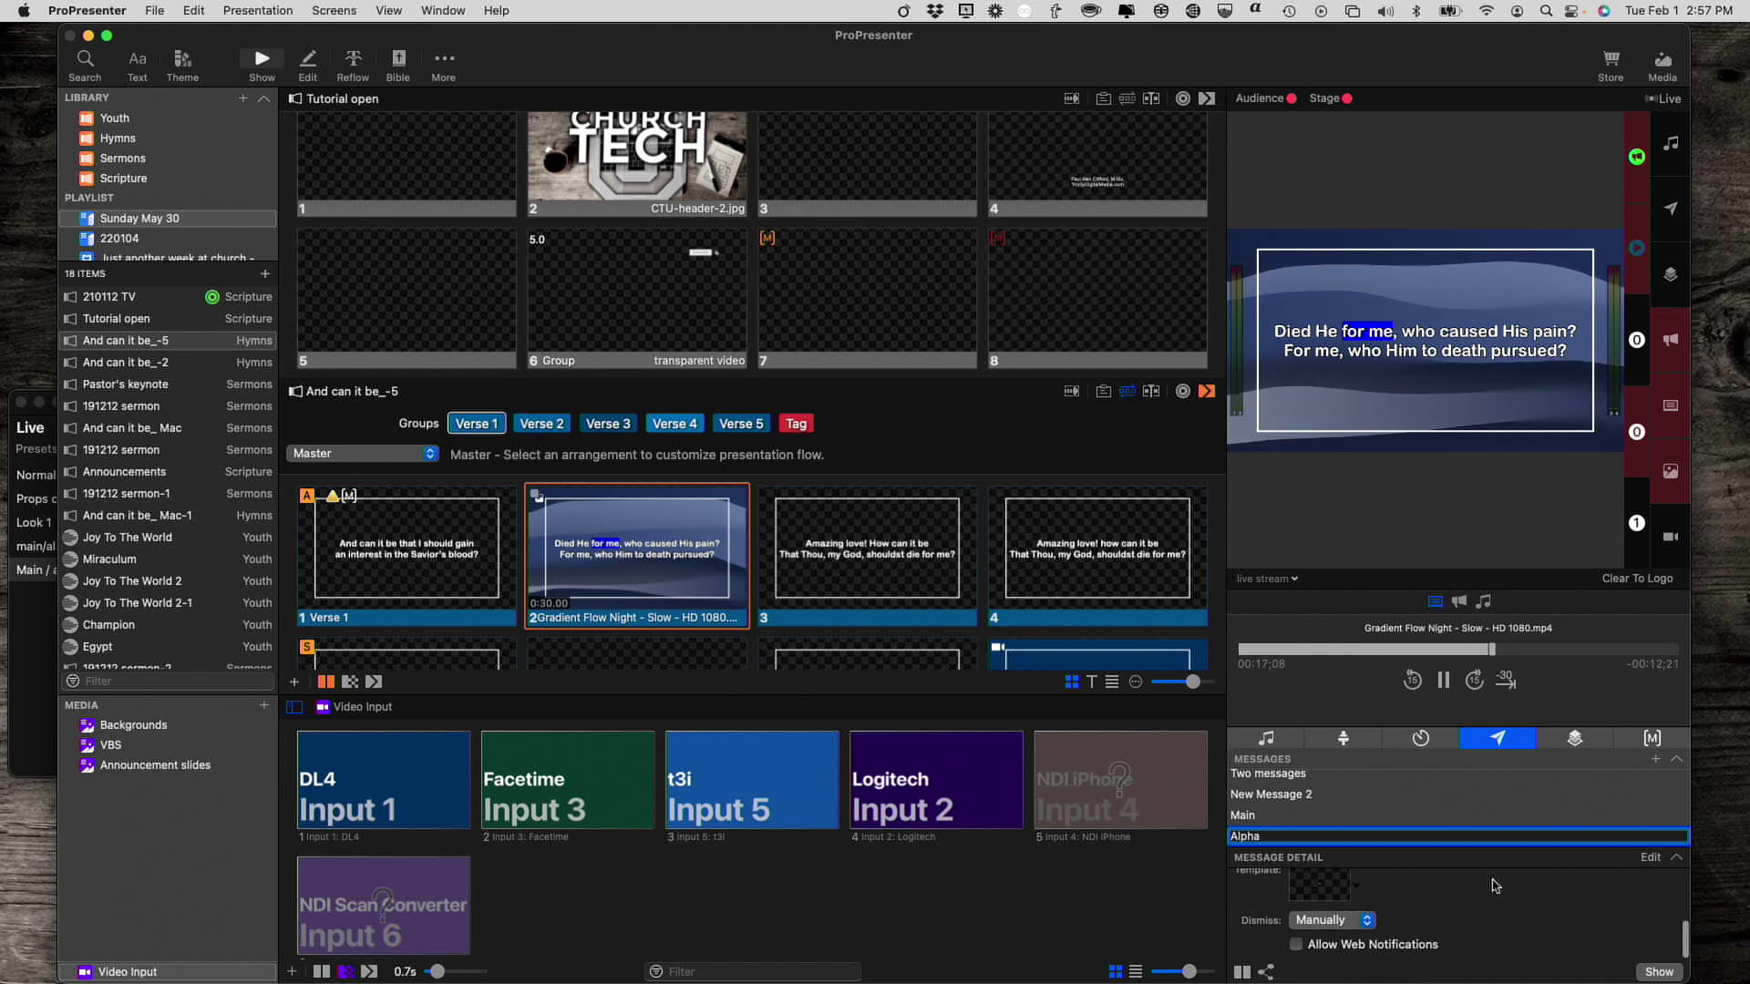
scroll(1492, 885, up, 5)
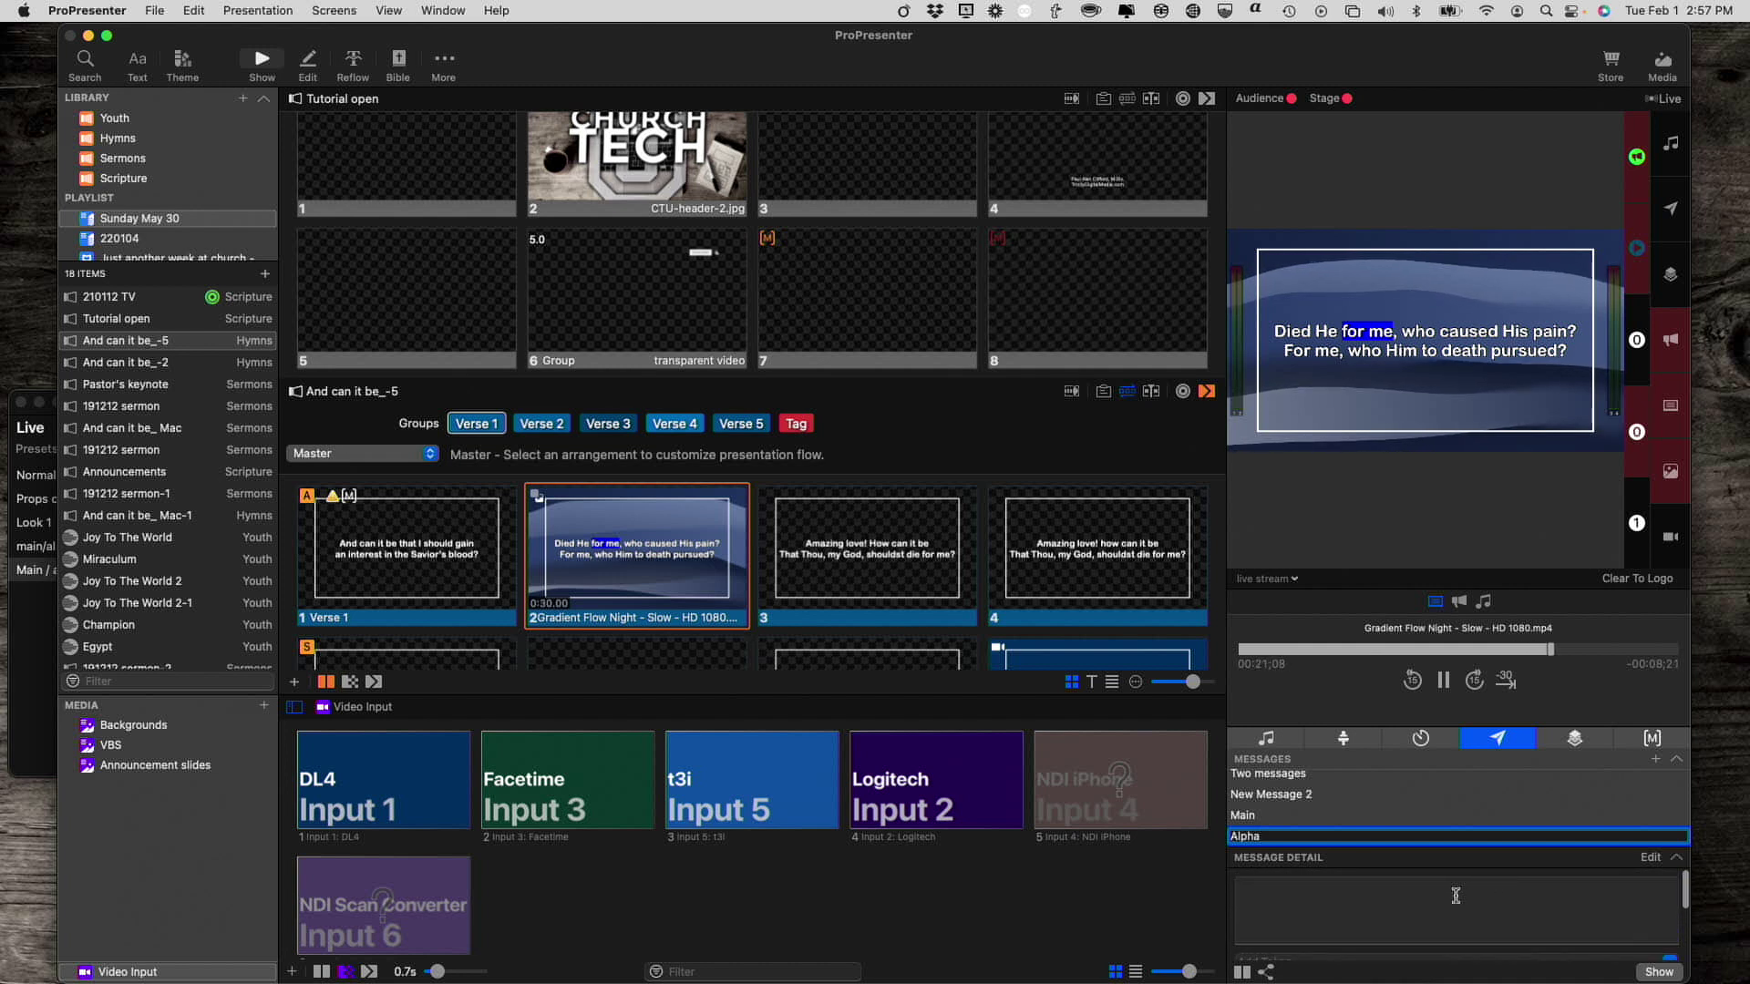
click(1456, 894)
text(T)
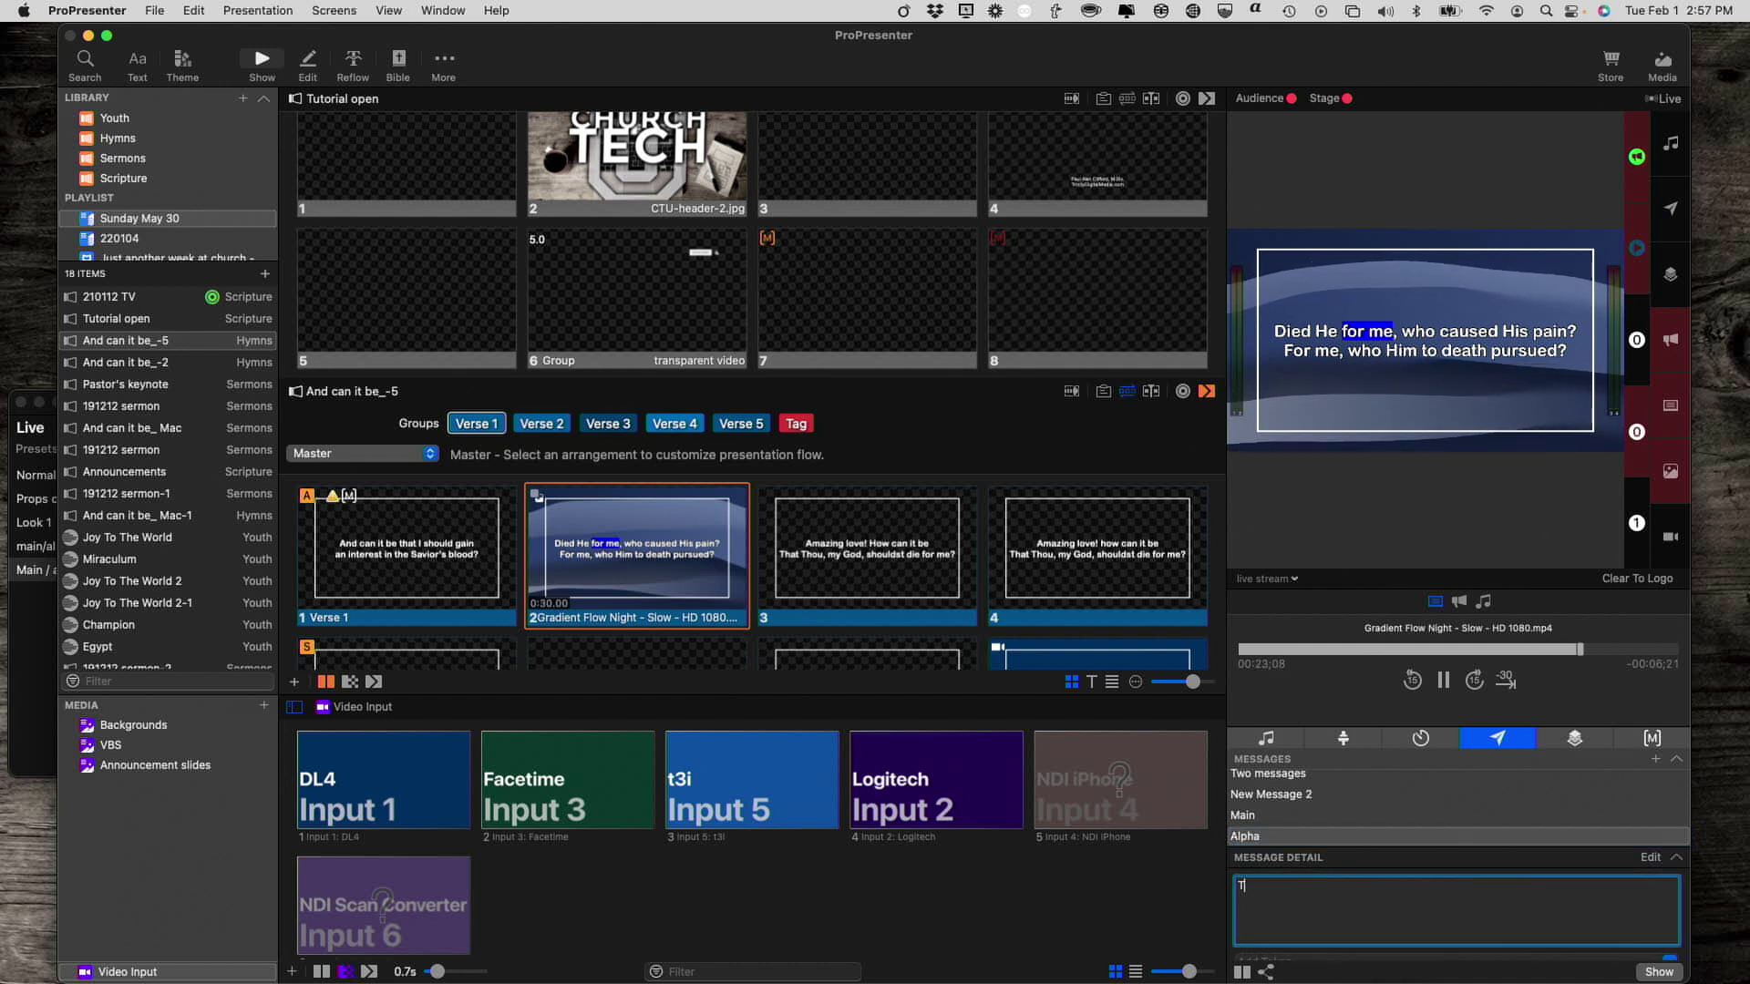
text(his is the mes)
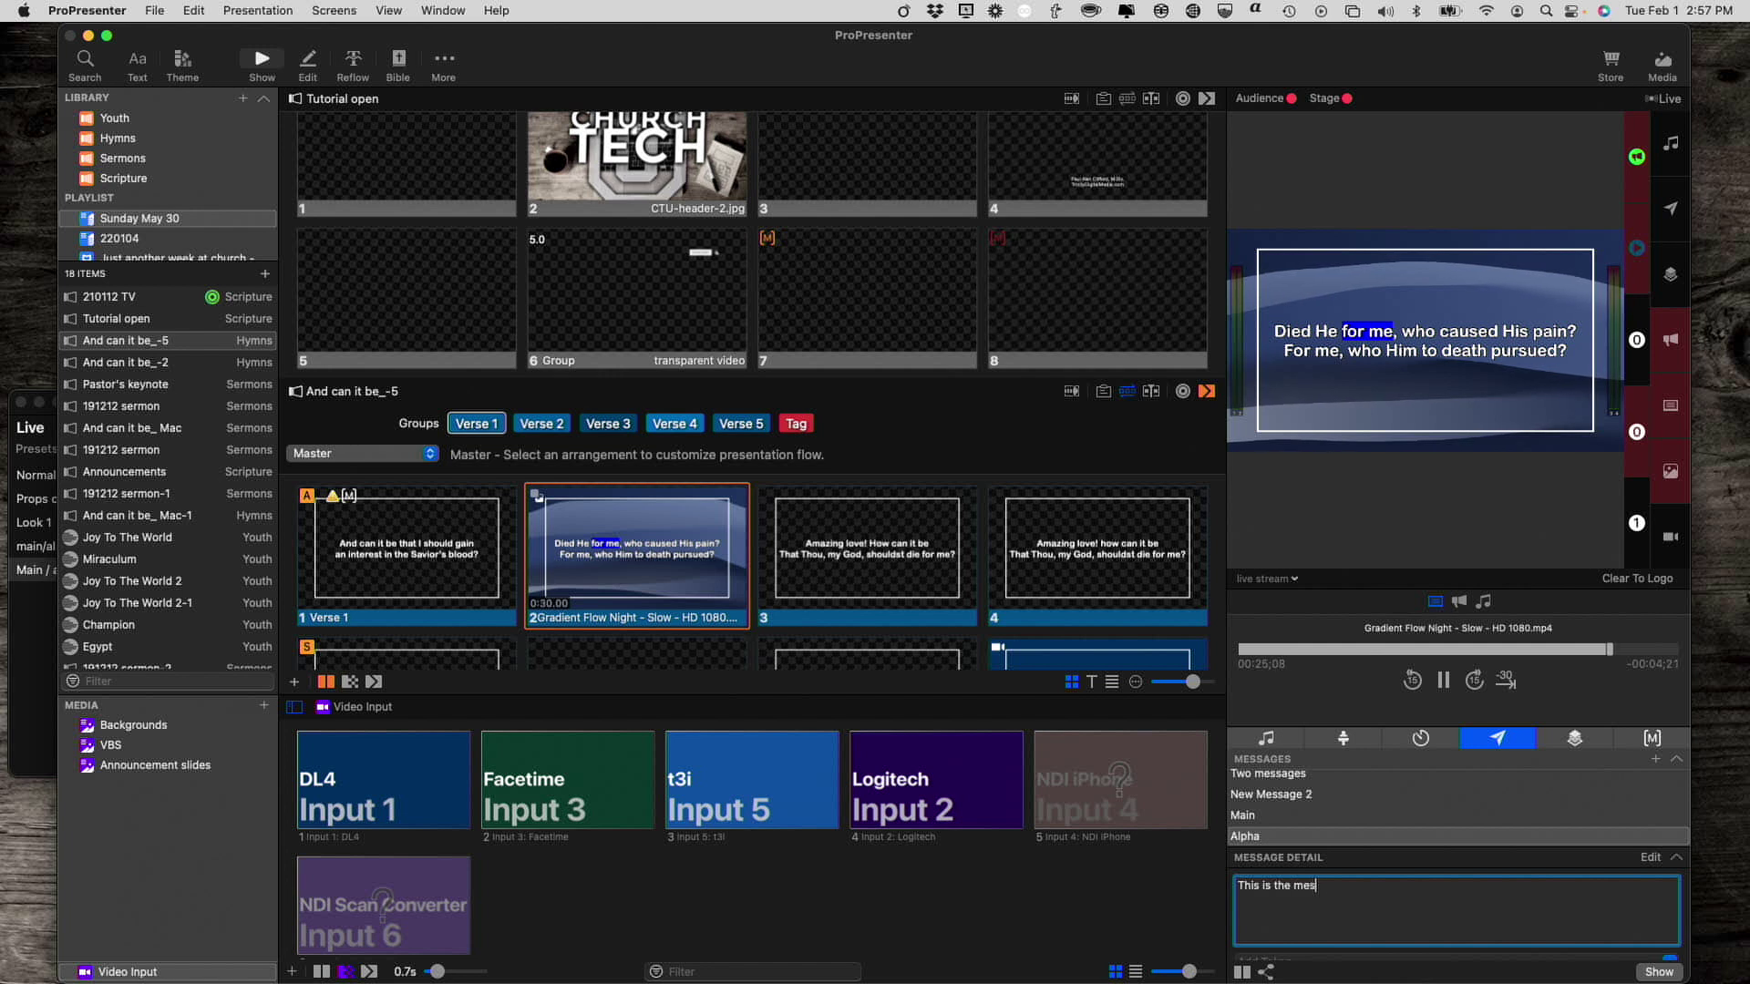
text(sage tor my )
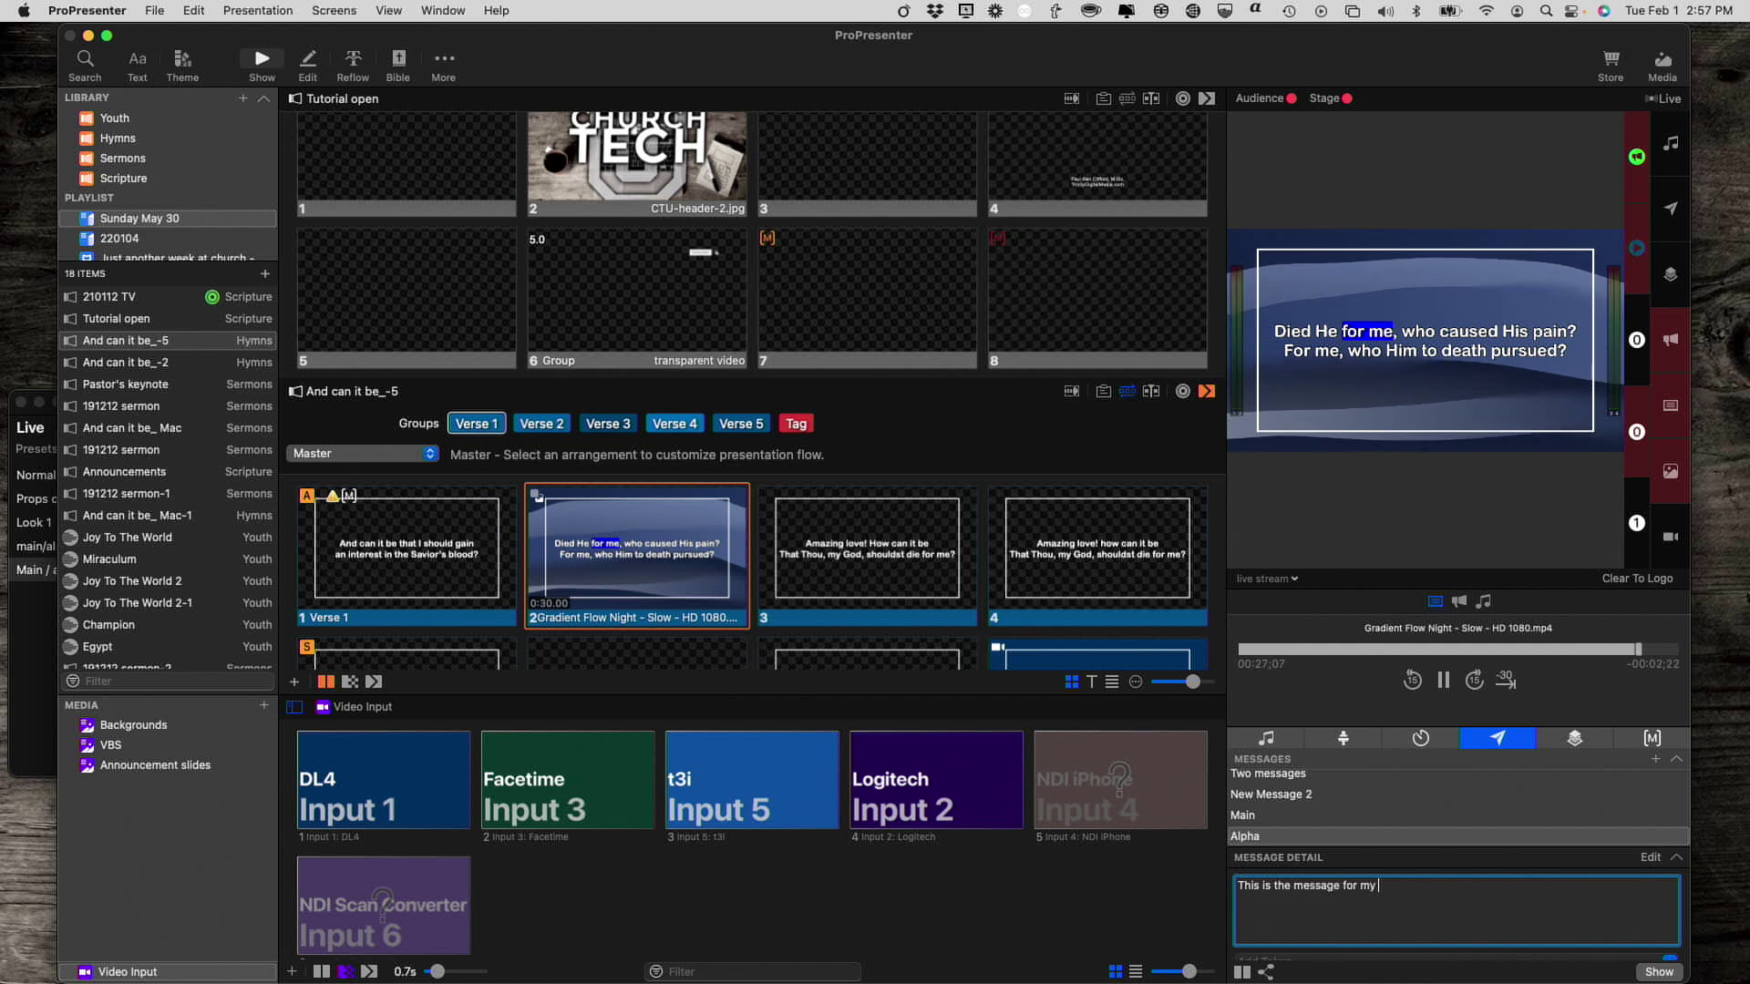
text(alpha s)
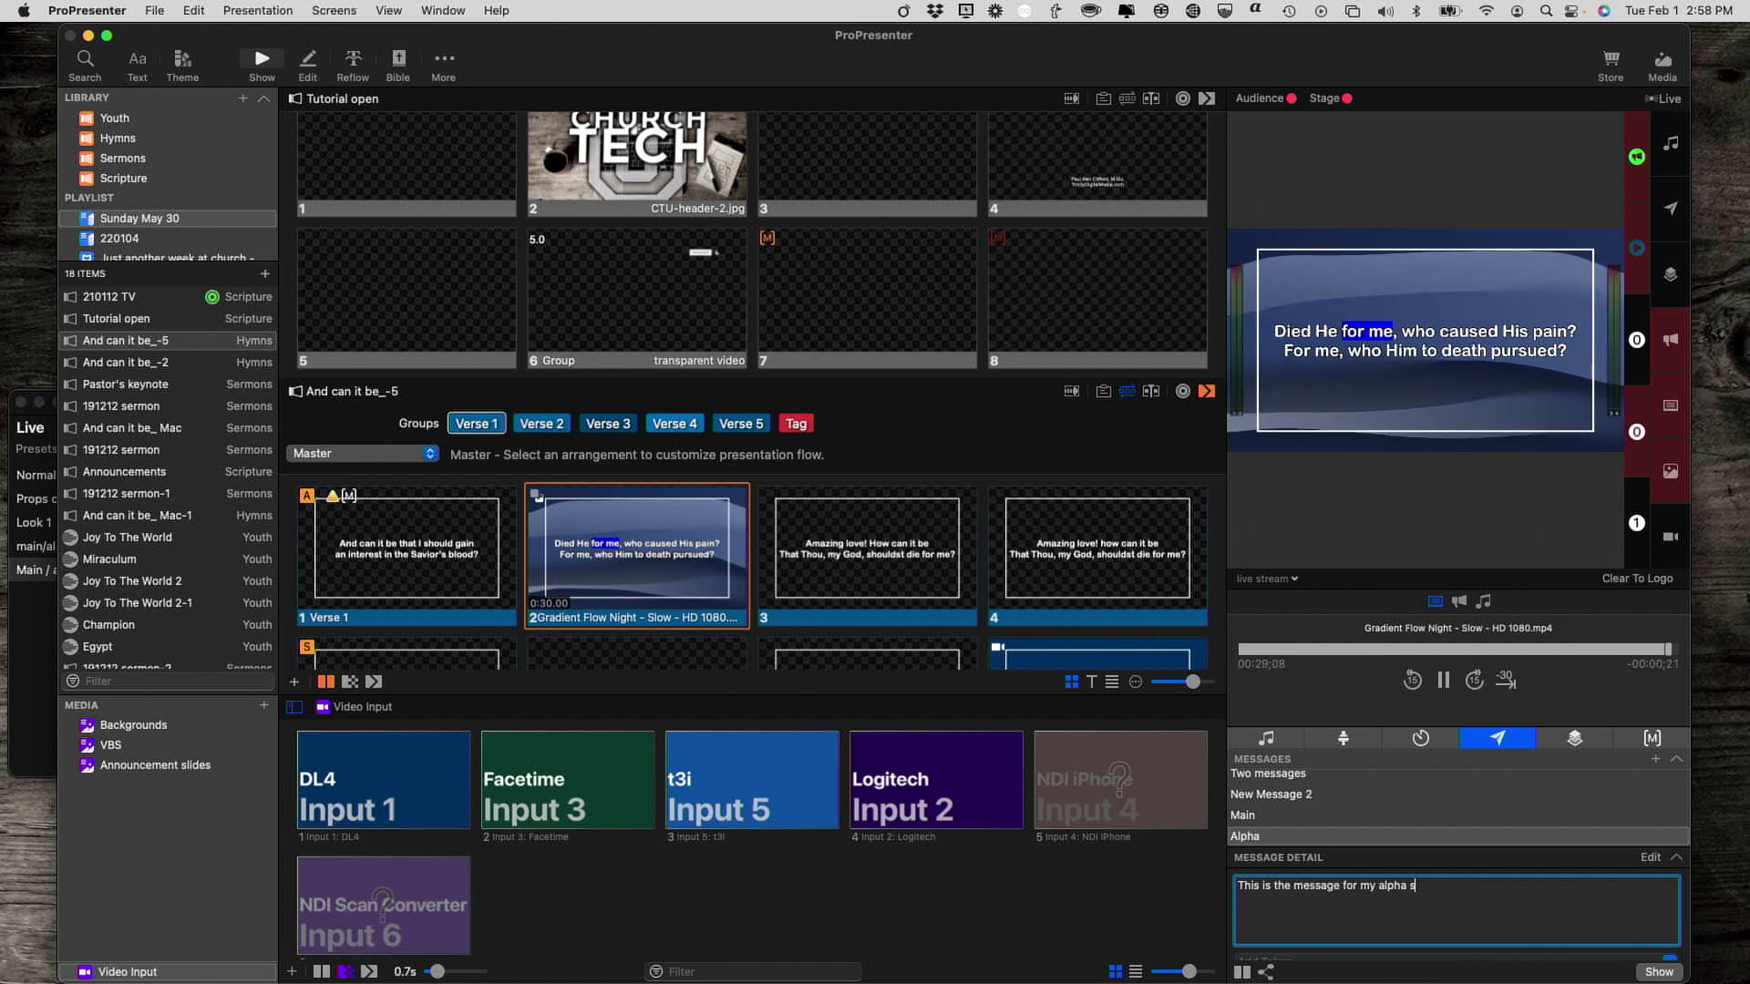
text(creen)
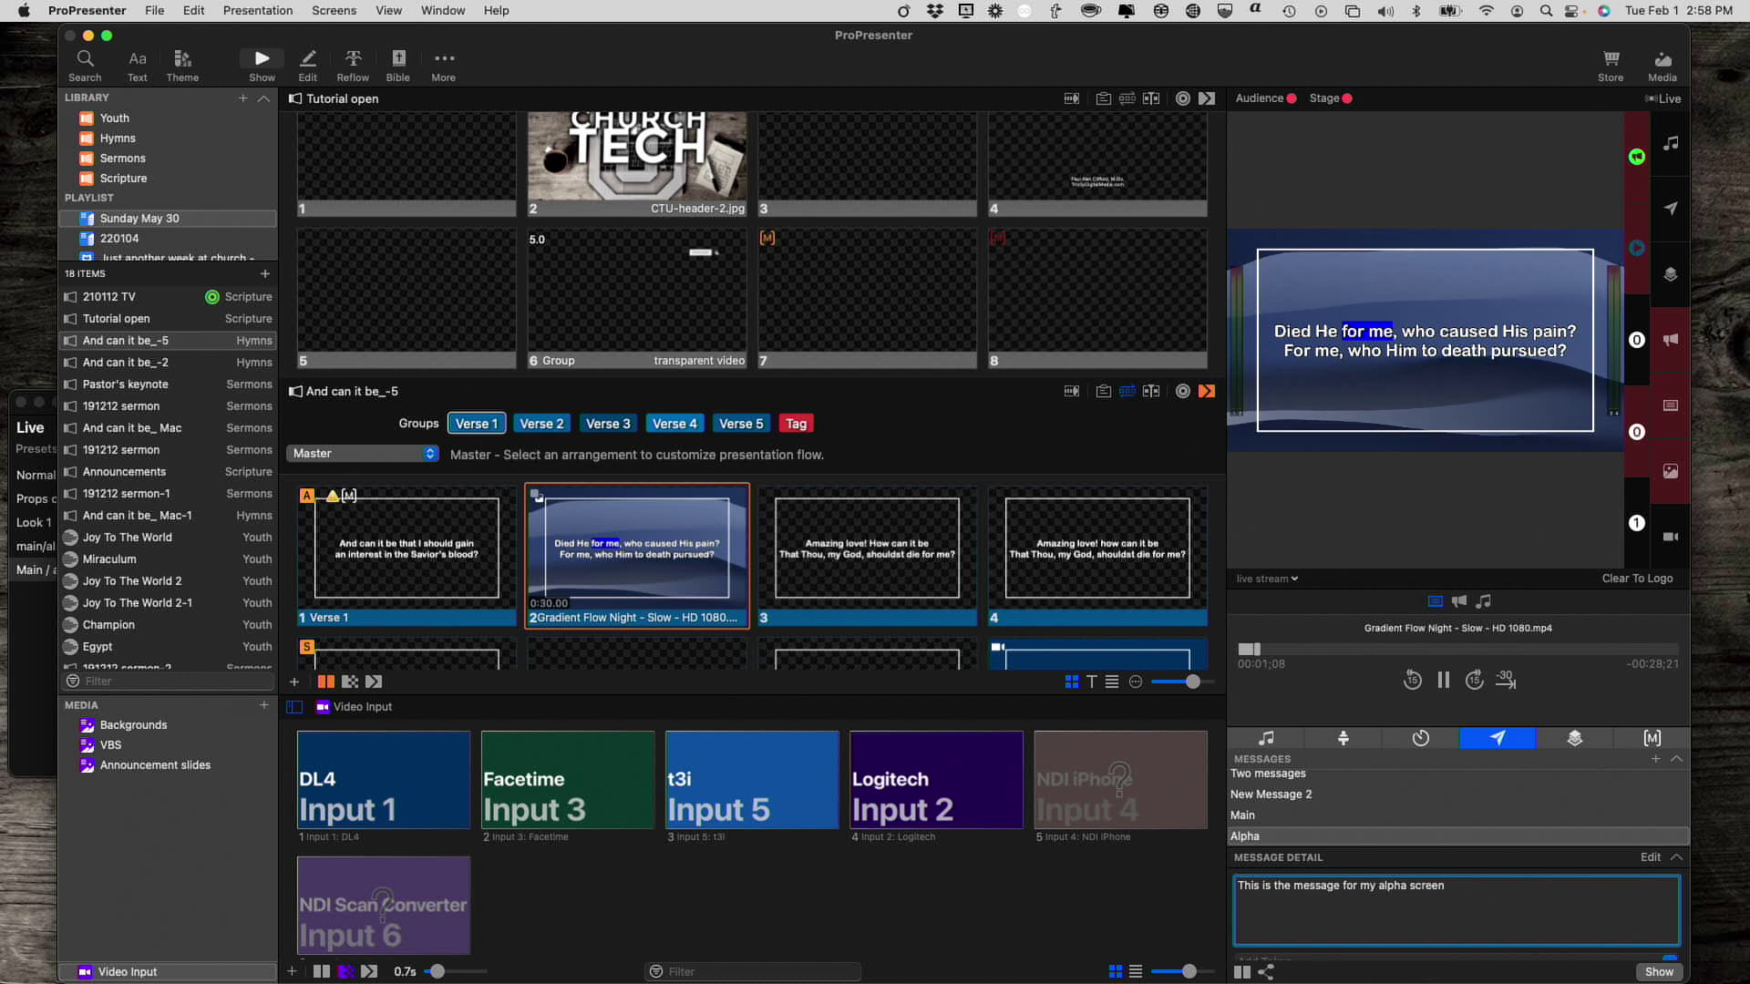
- Give the Main message the text 'Main screen message'
click(1385, 816)
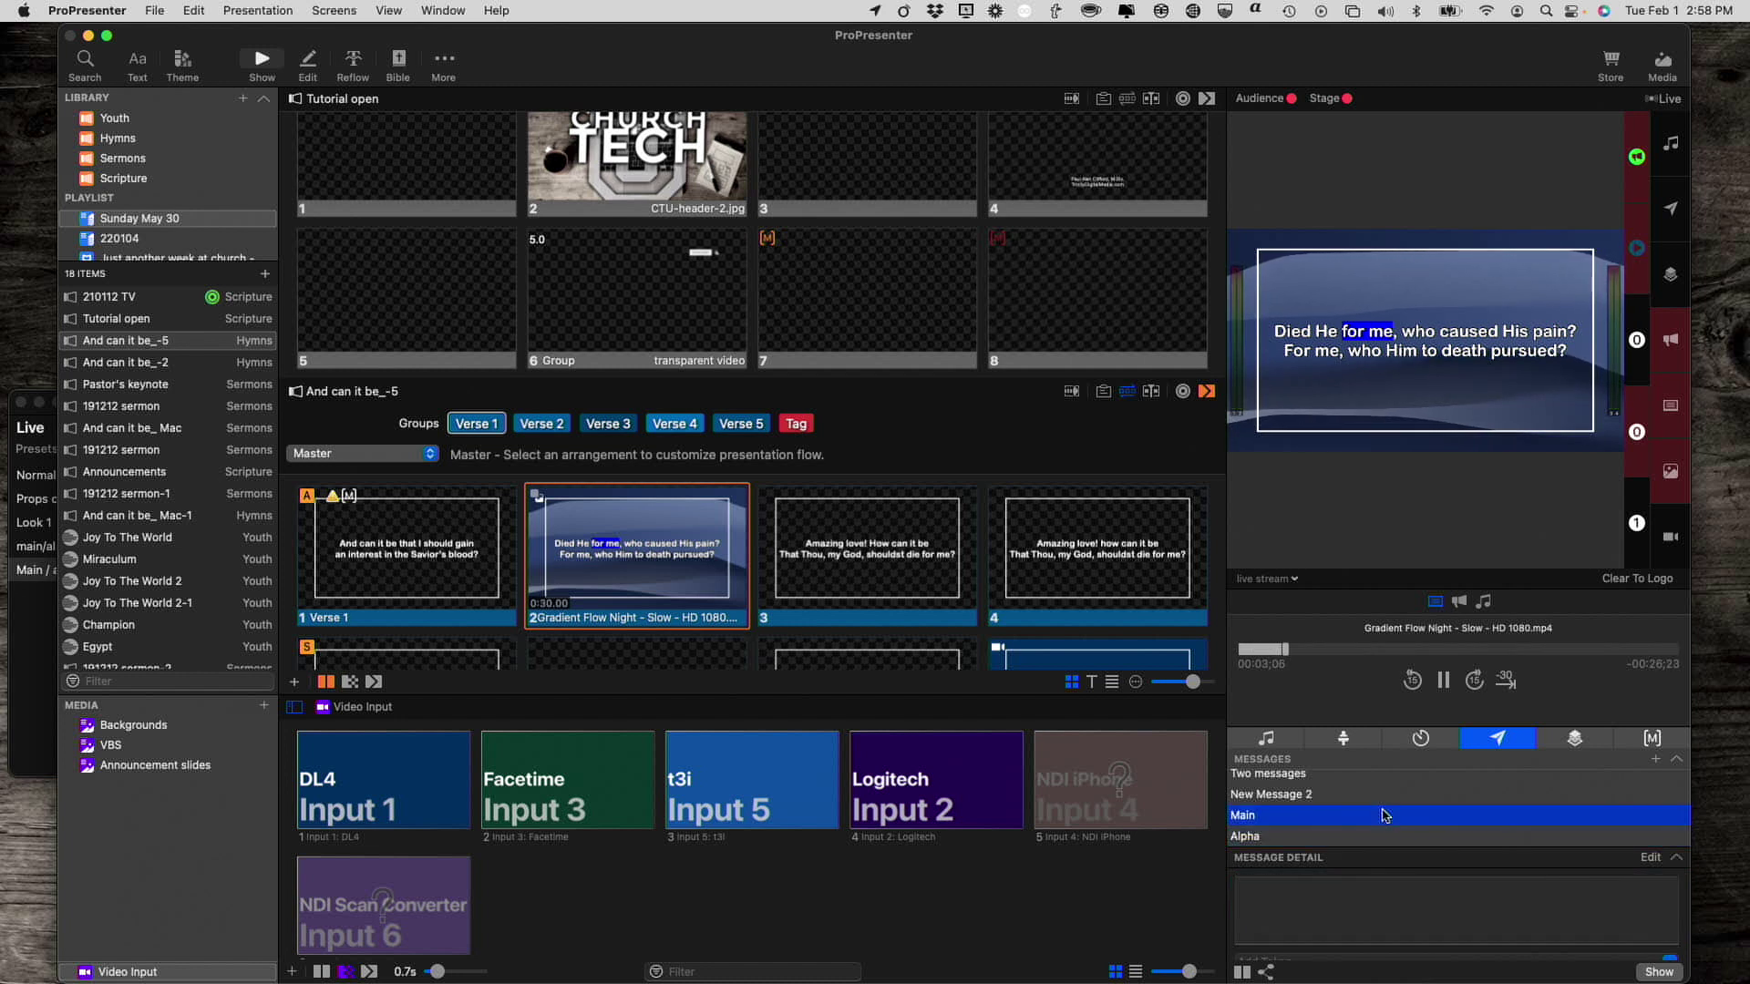
click(1370, 886)
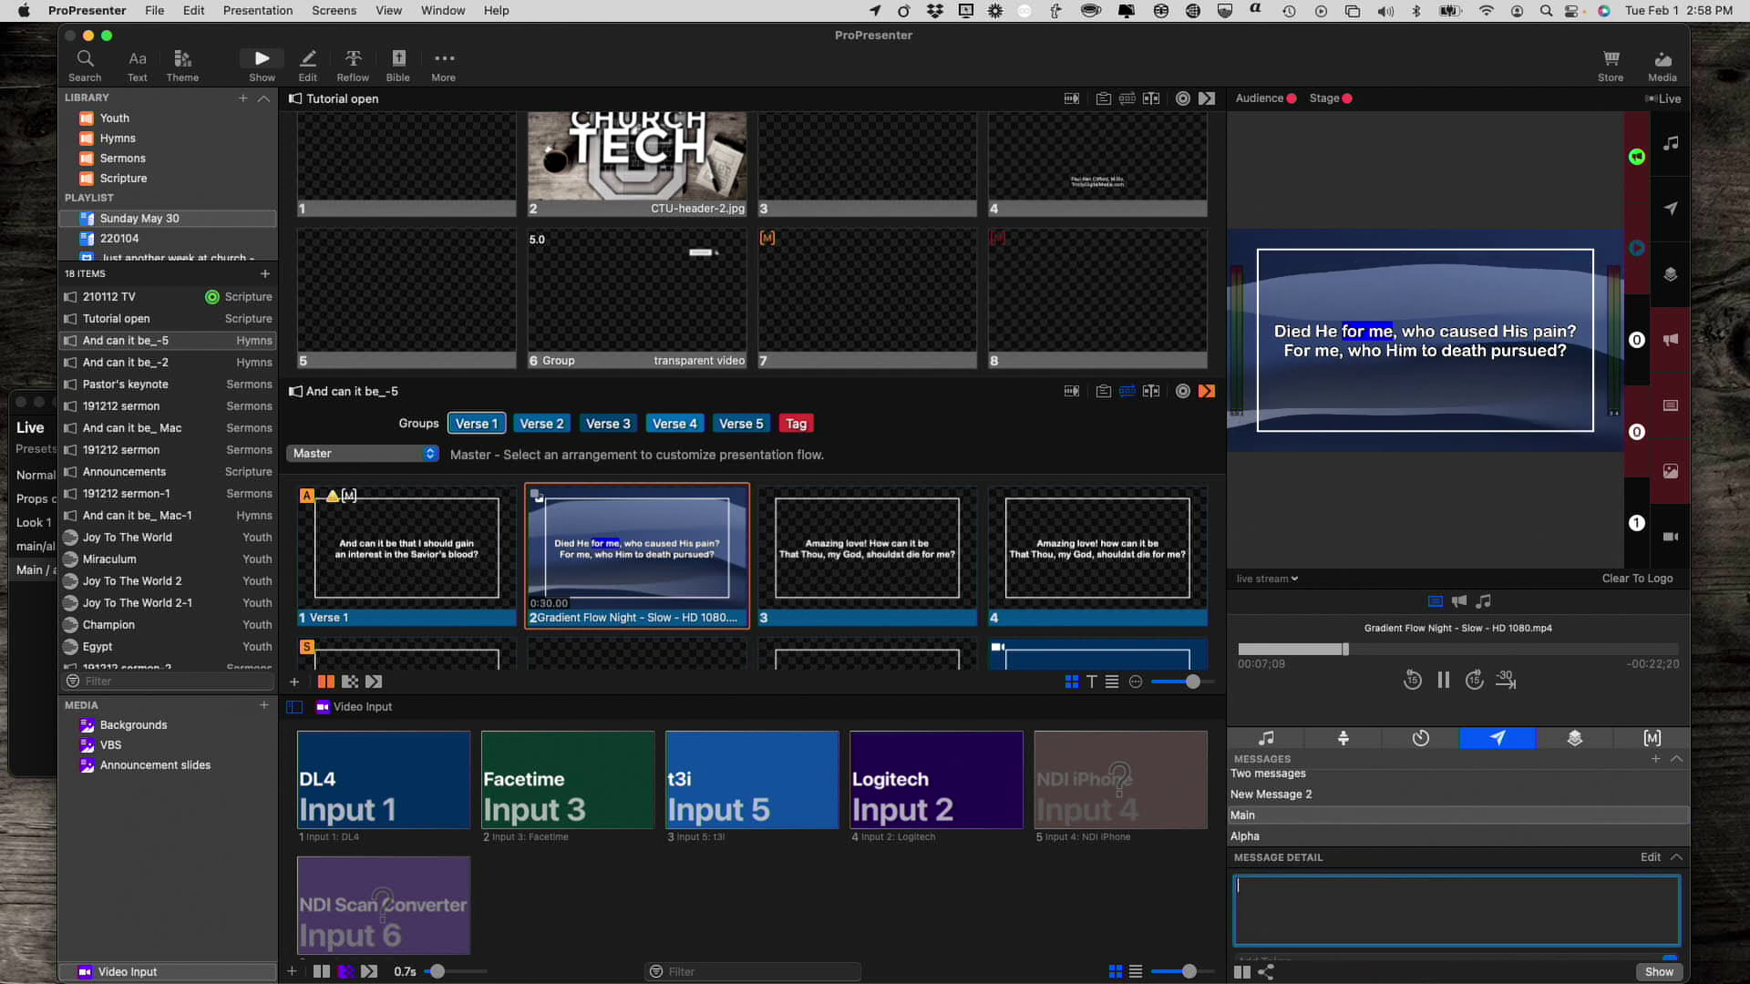
text(Main scen)
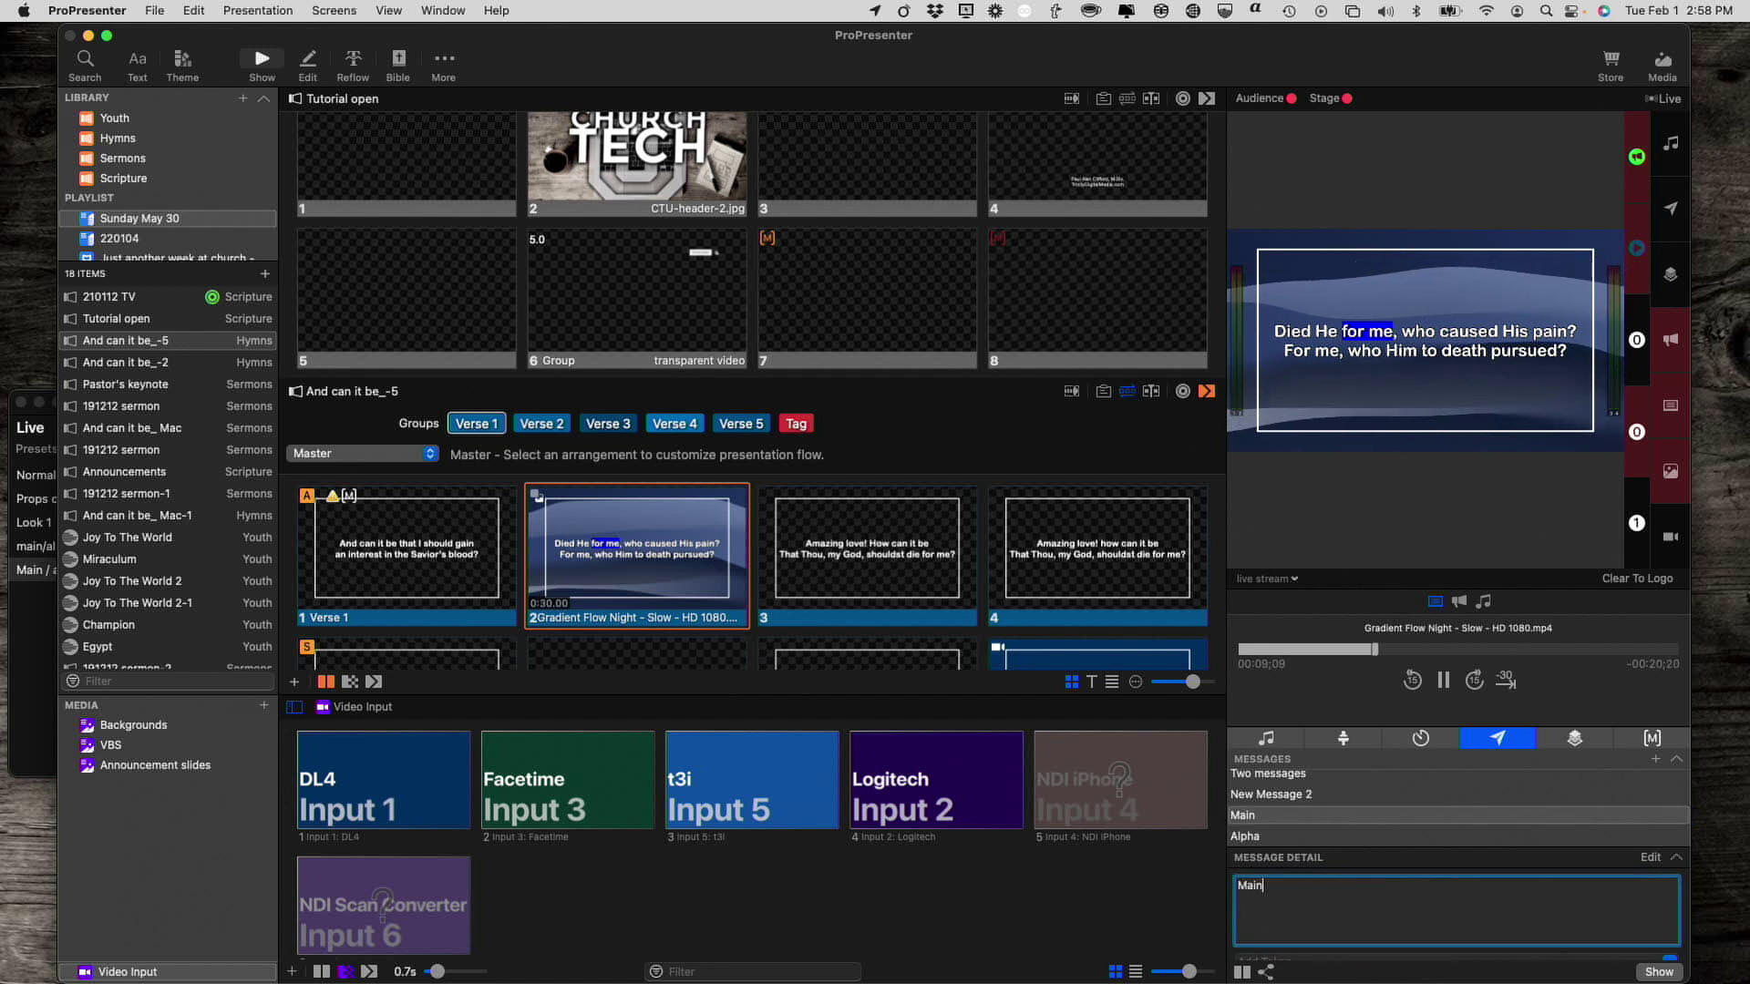
key(BackSpace)
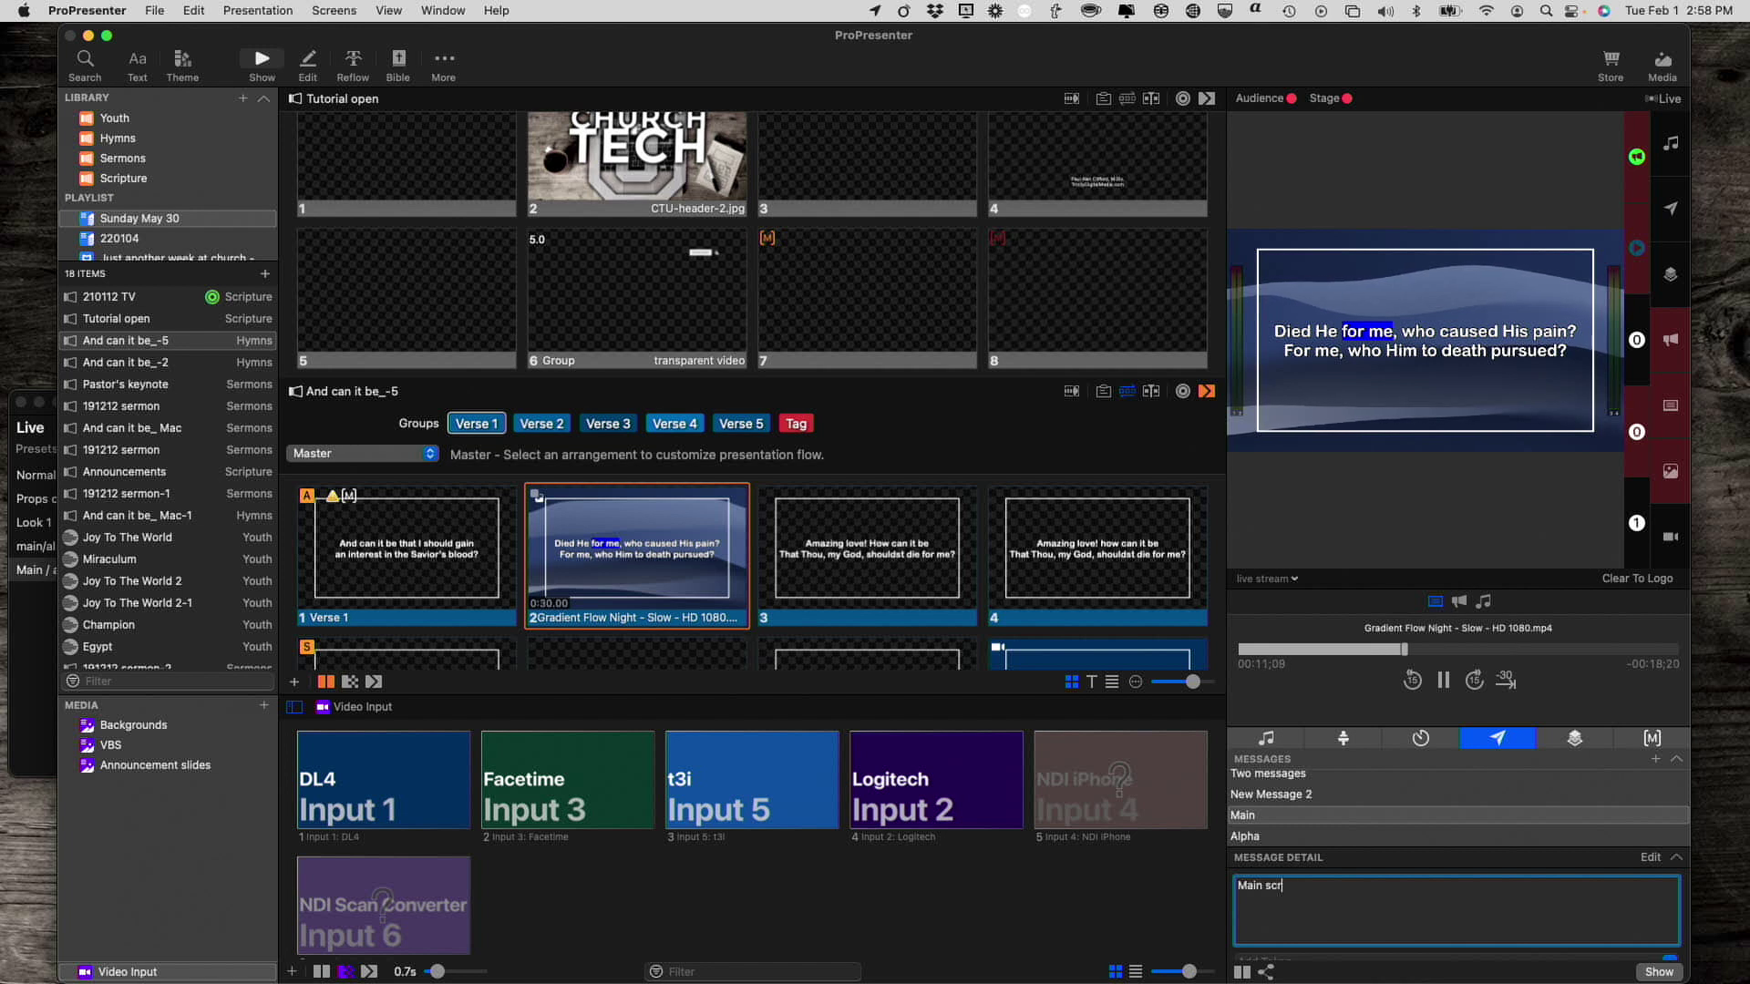
text(reen message)
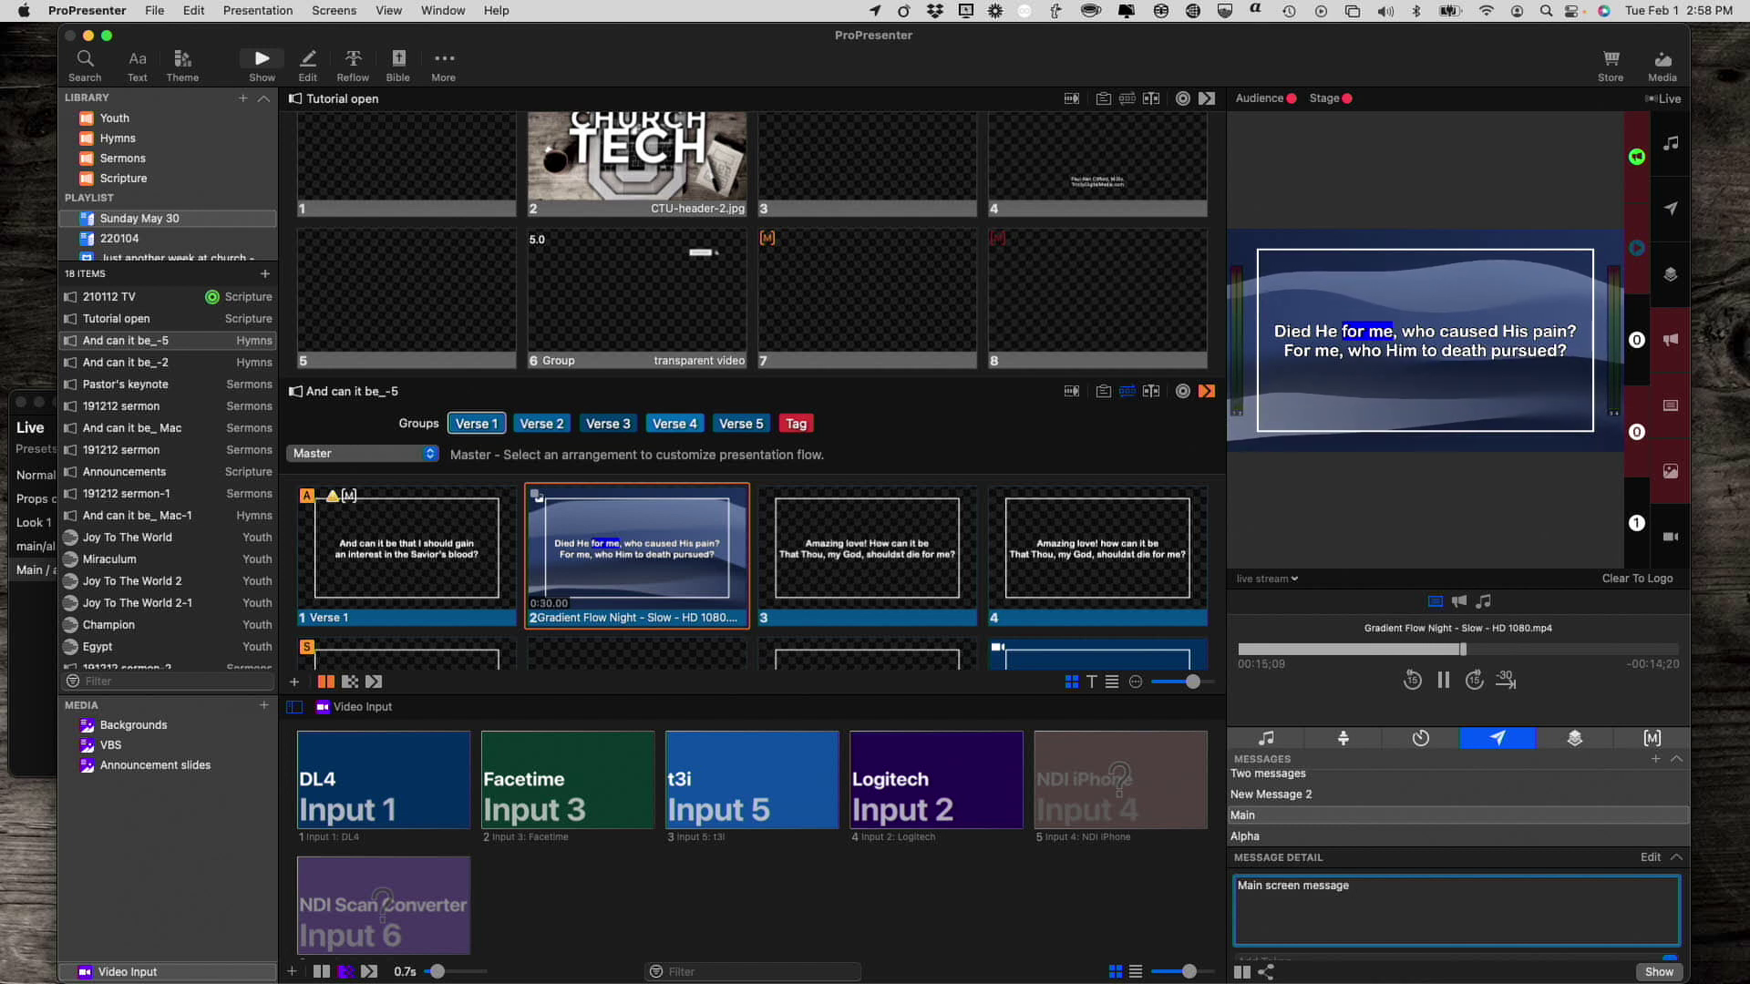
- Show the Main message, then put the Alpha message live
click(1657, 971)
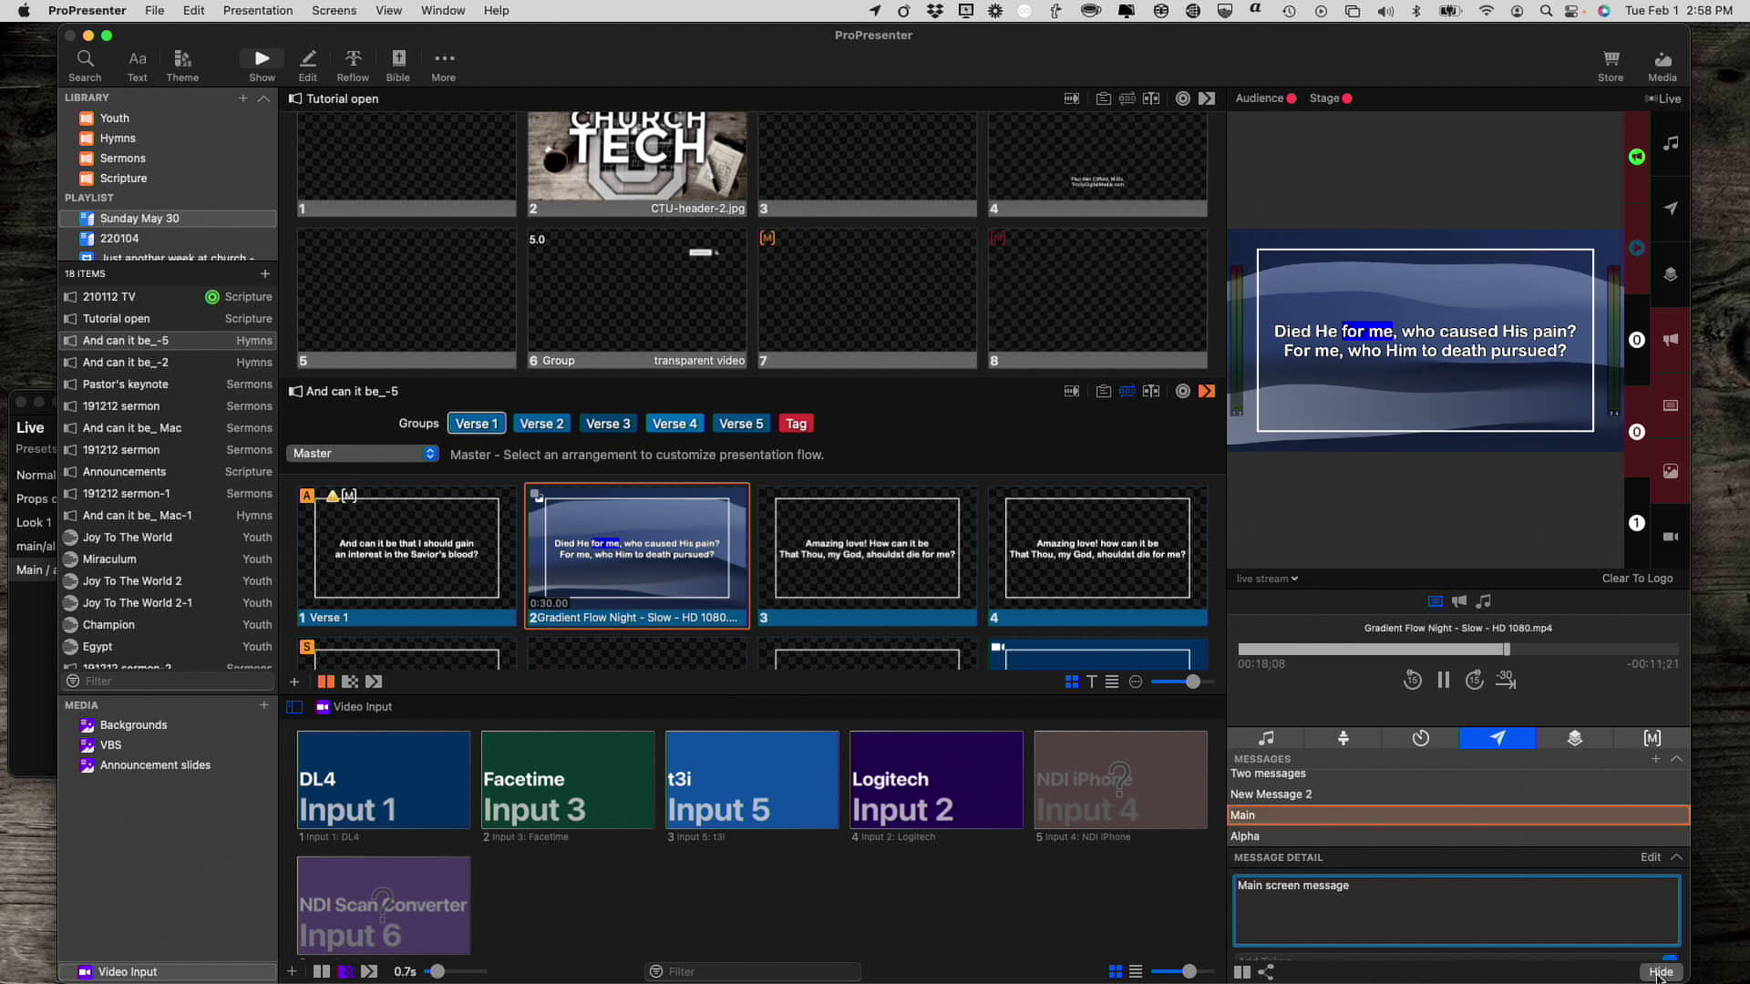
click(1319, 836)
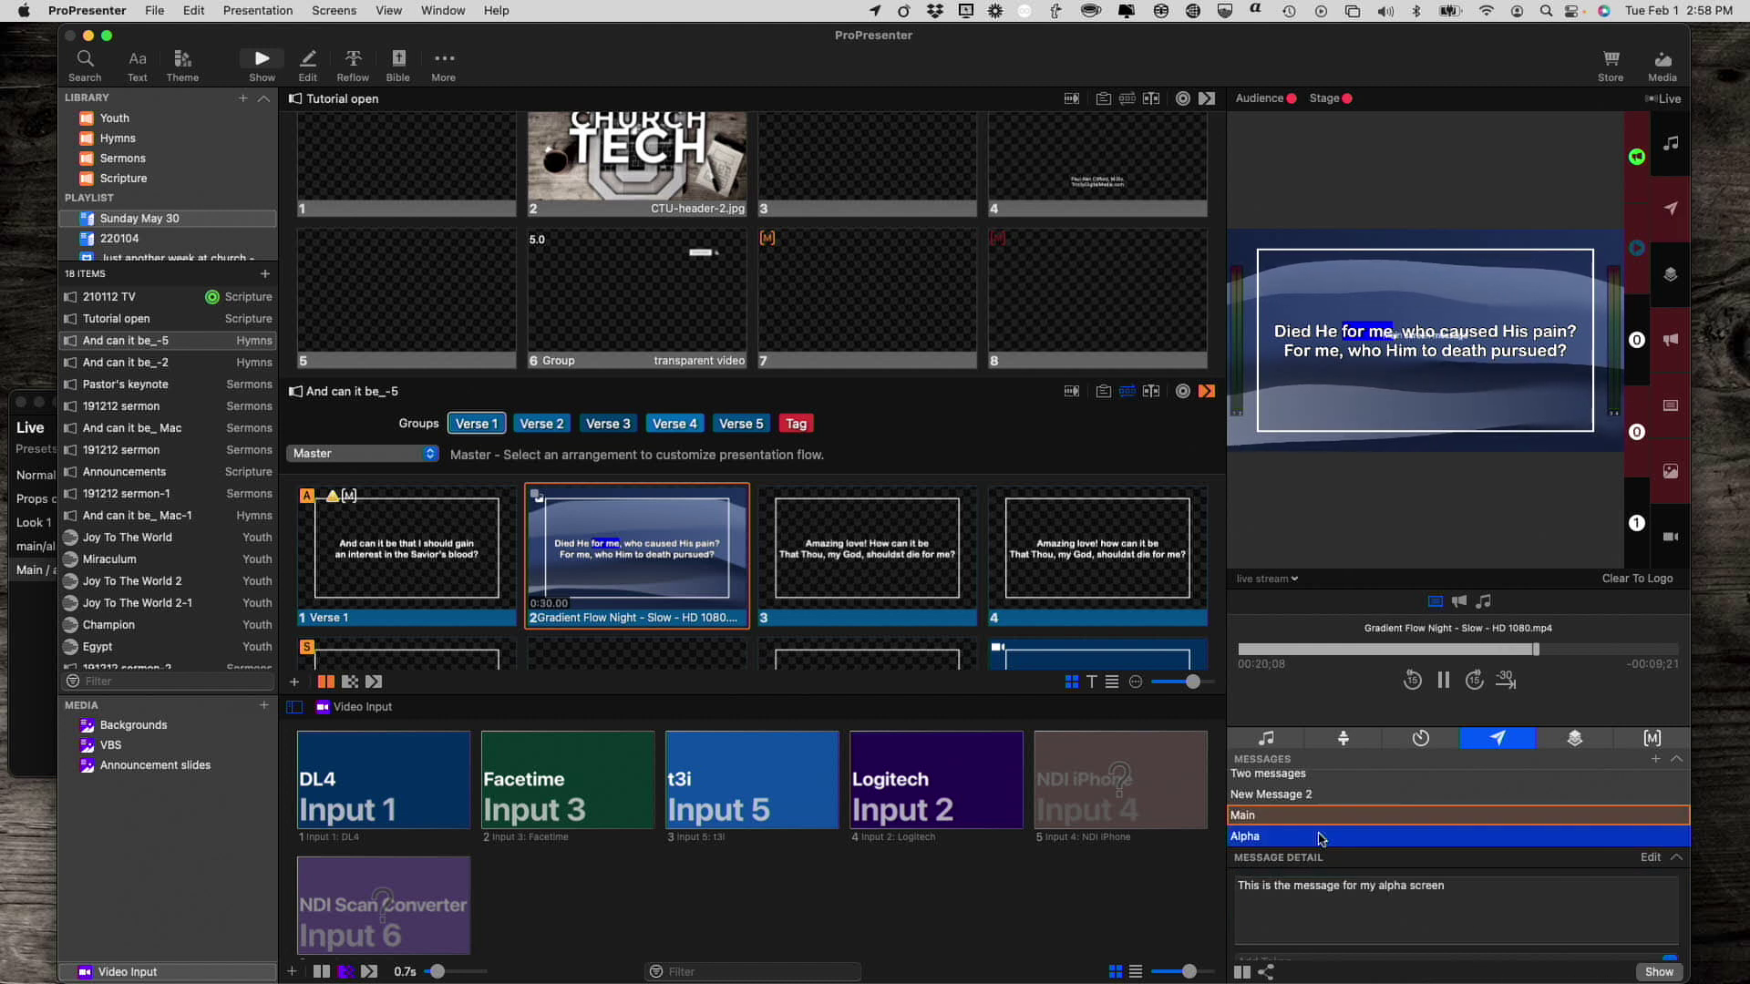
click(1658, 972)
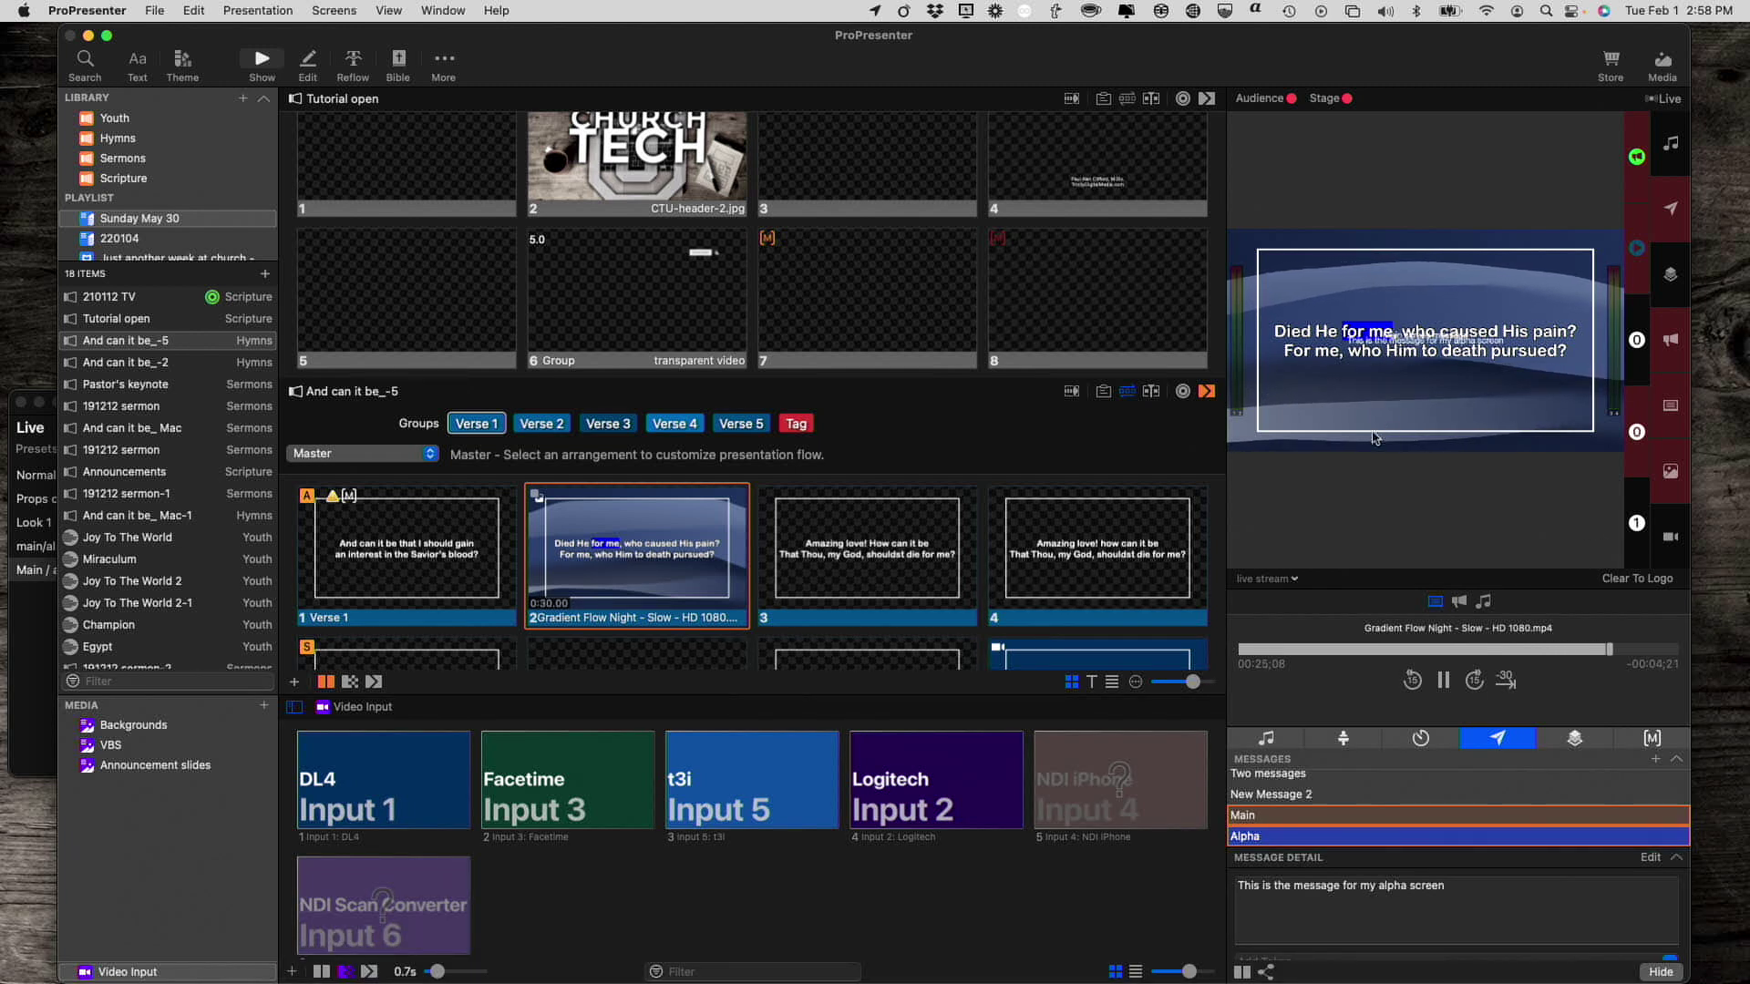
- Preview the Main out screen, then the Quad screen showing the messages
click(1294, 580)
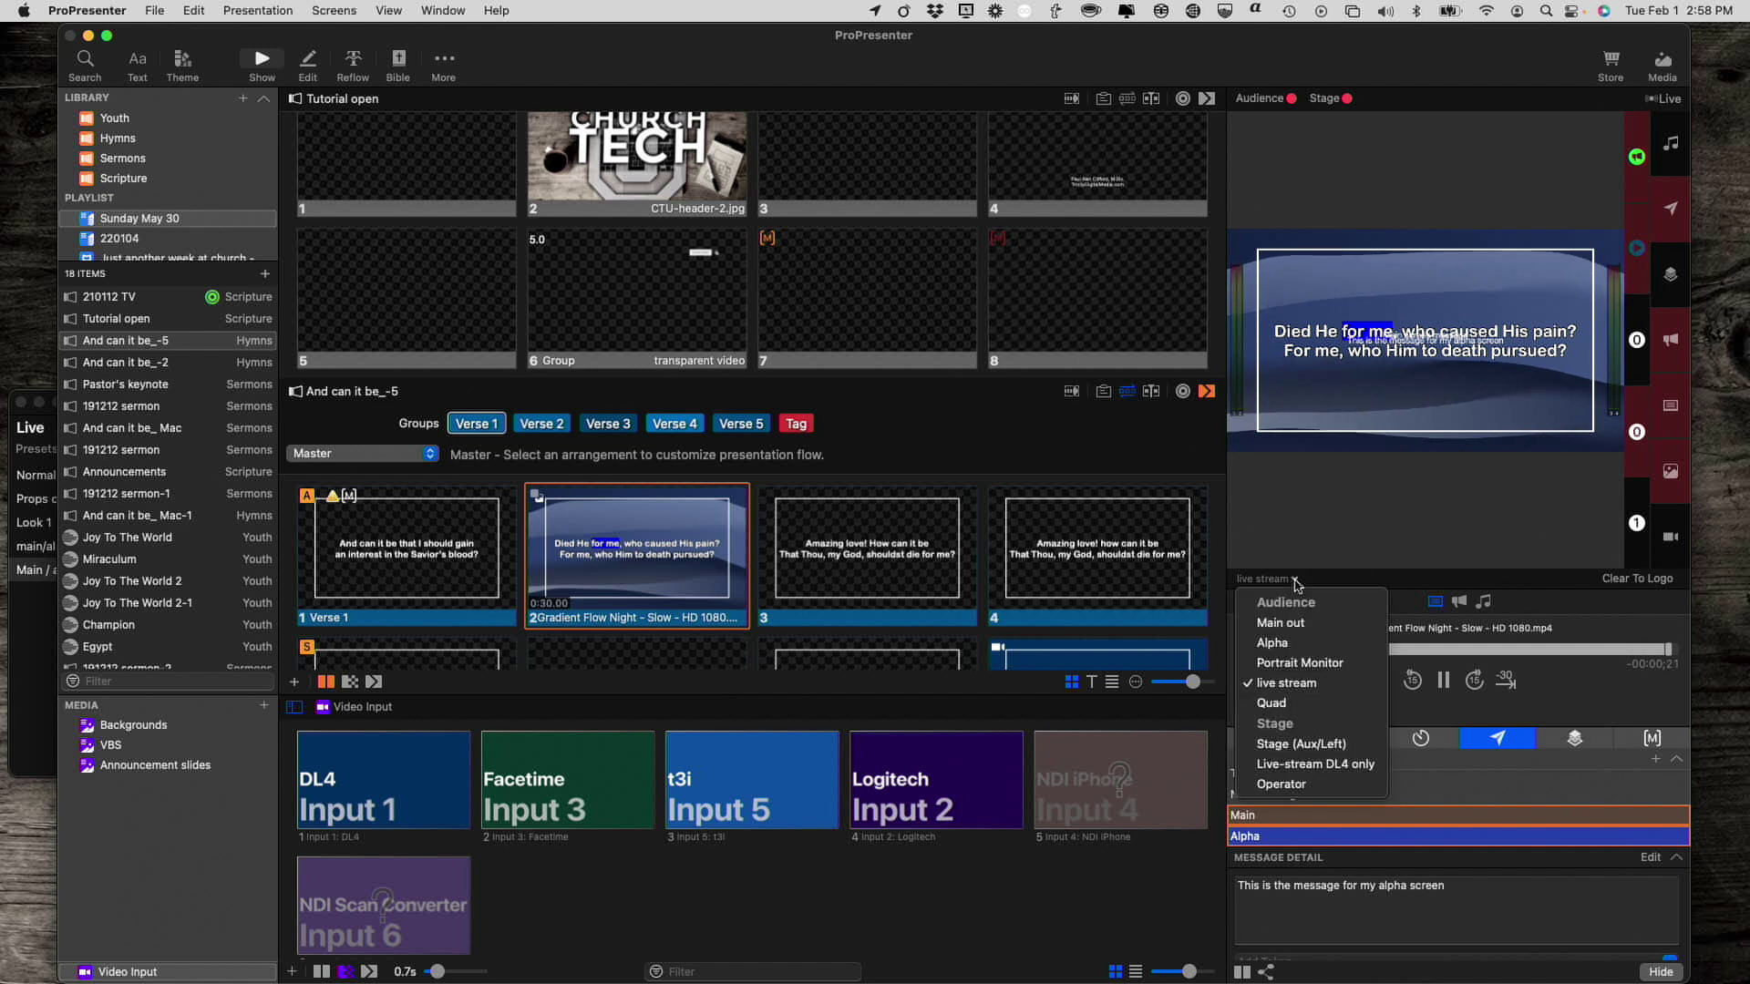
click(1286, 624)
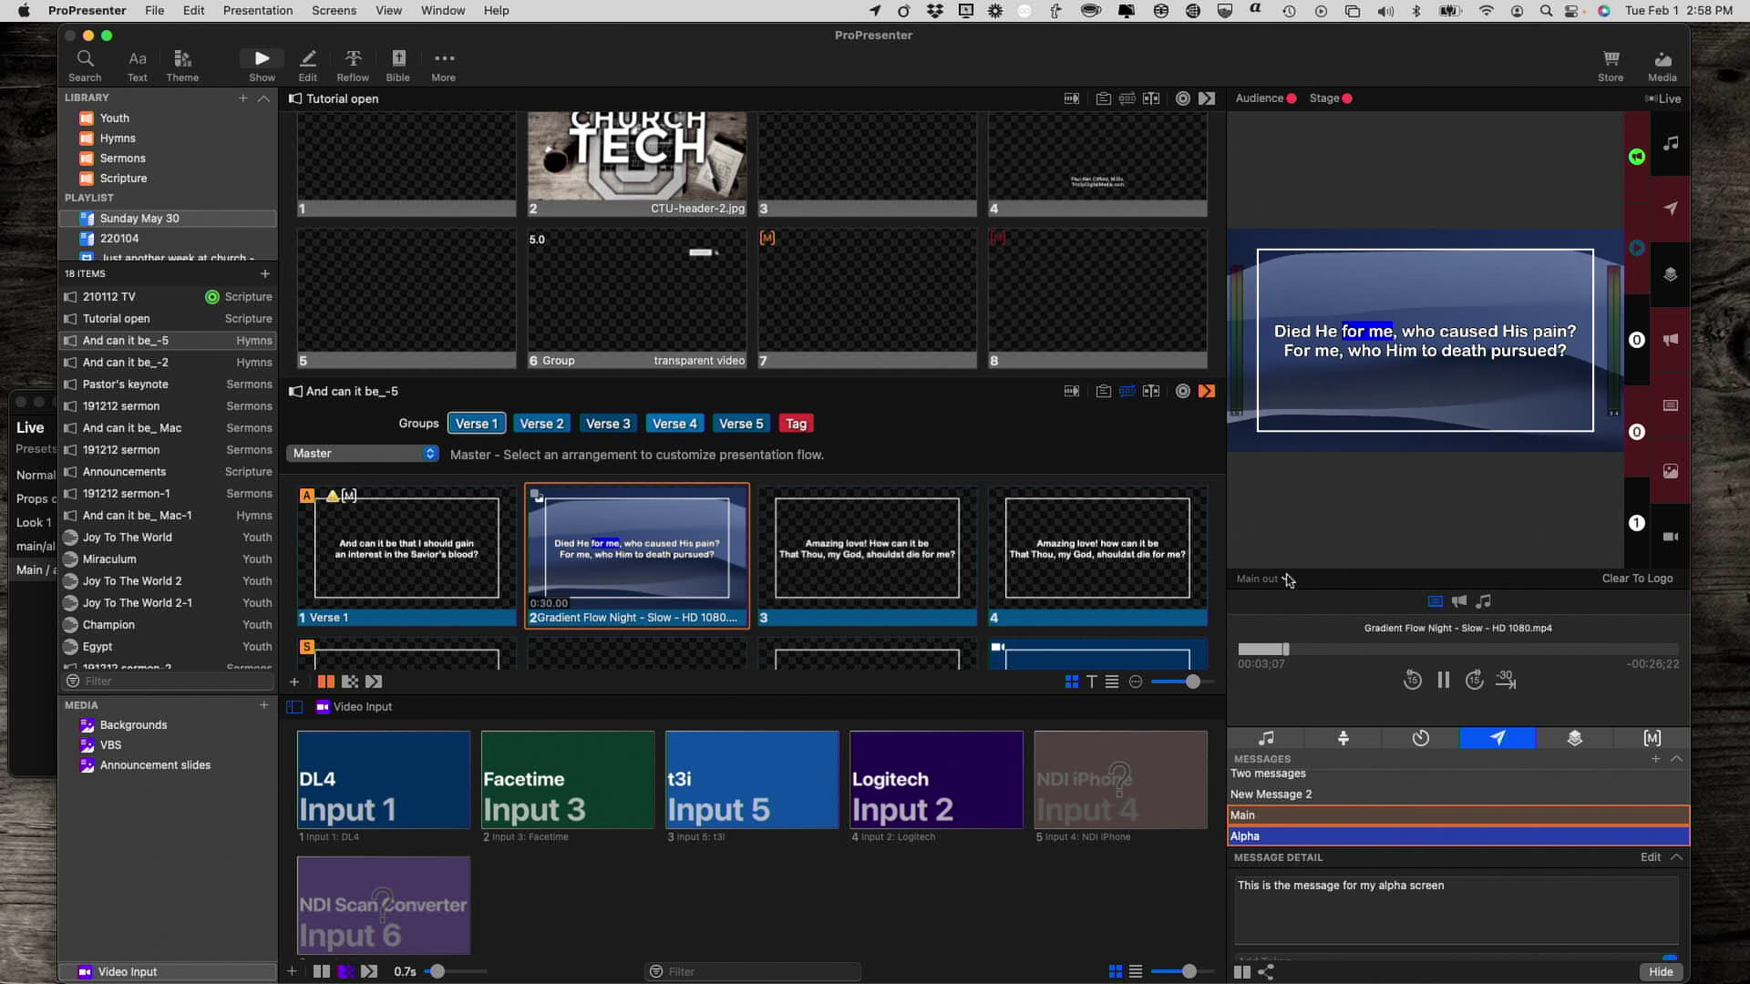
click(1288, 580)
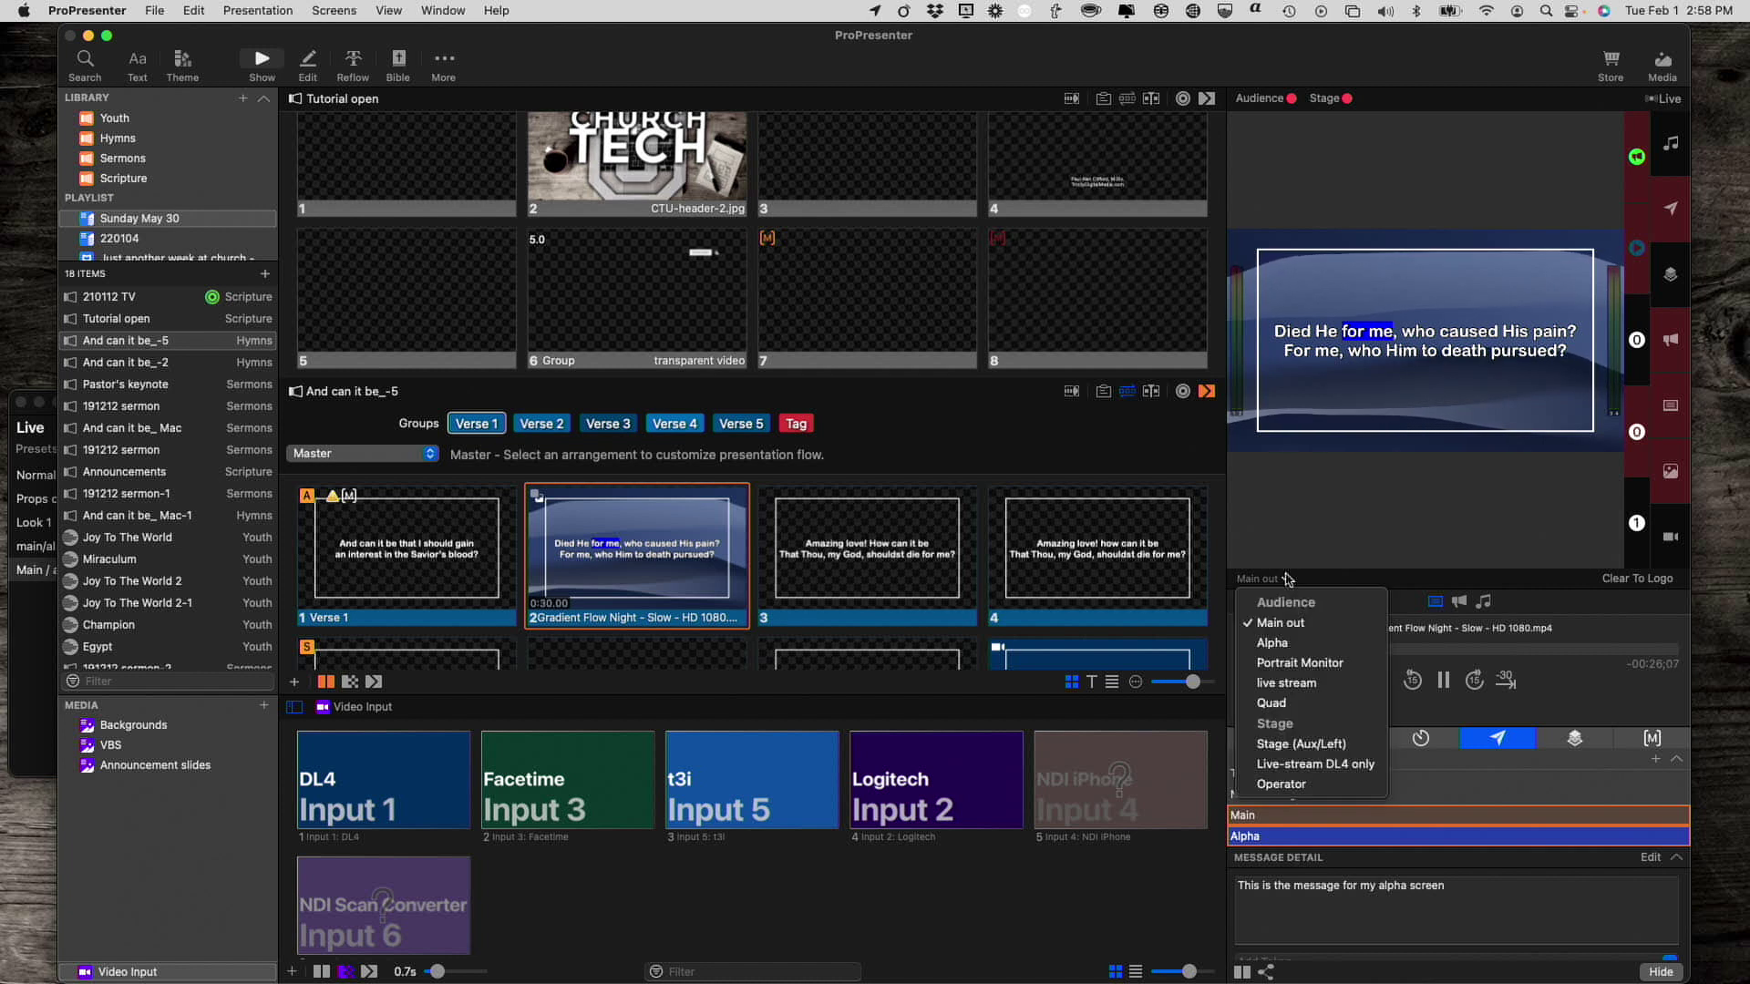
click(1271, 704)
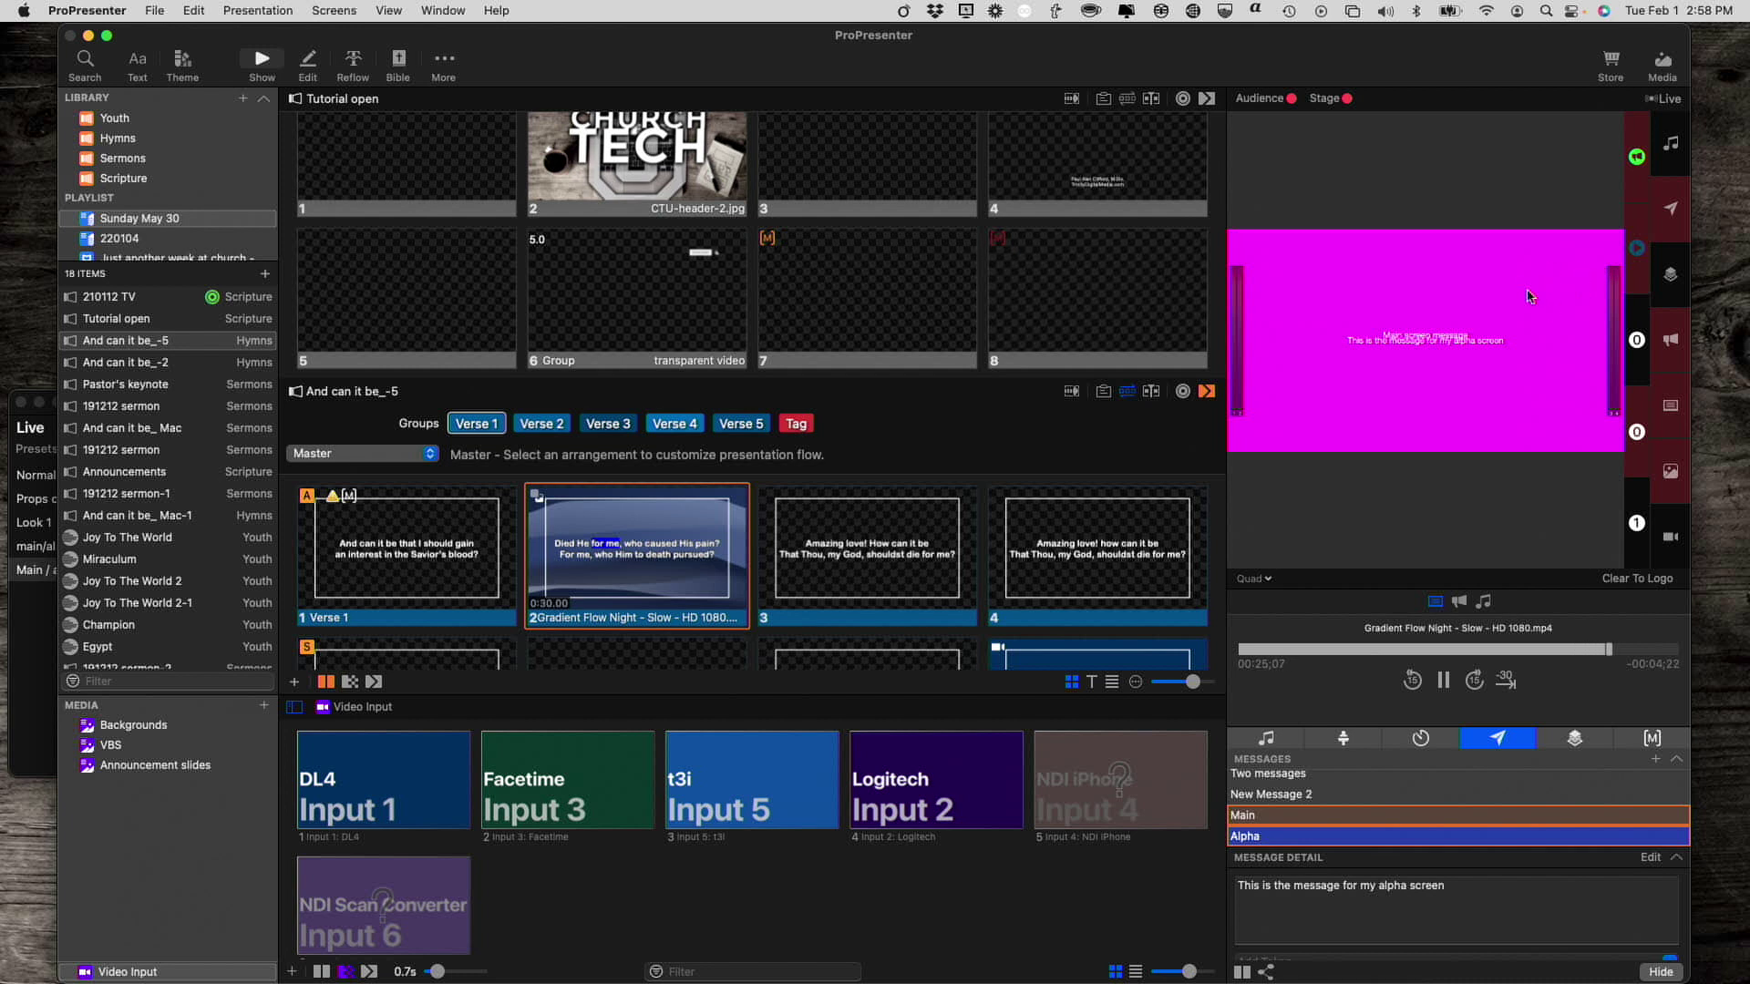
scroll(1402, 836, down, 2)
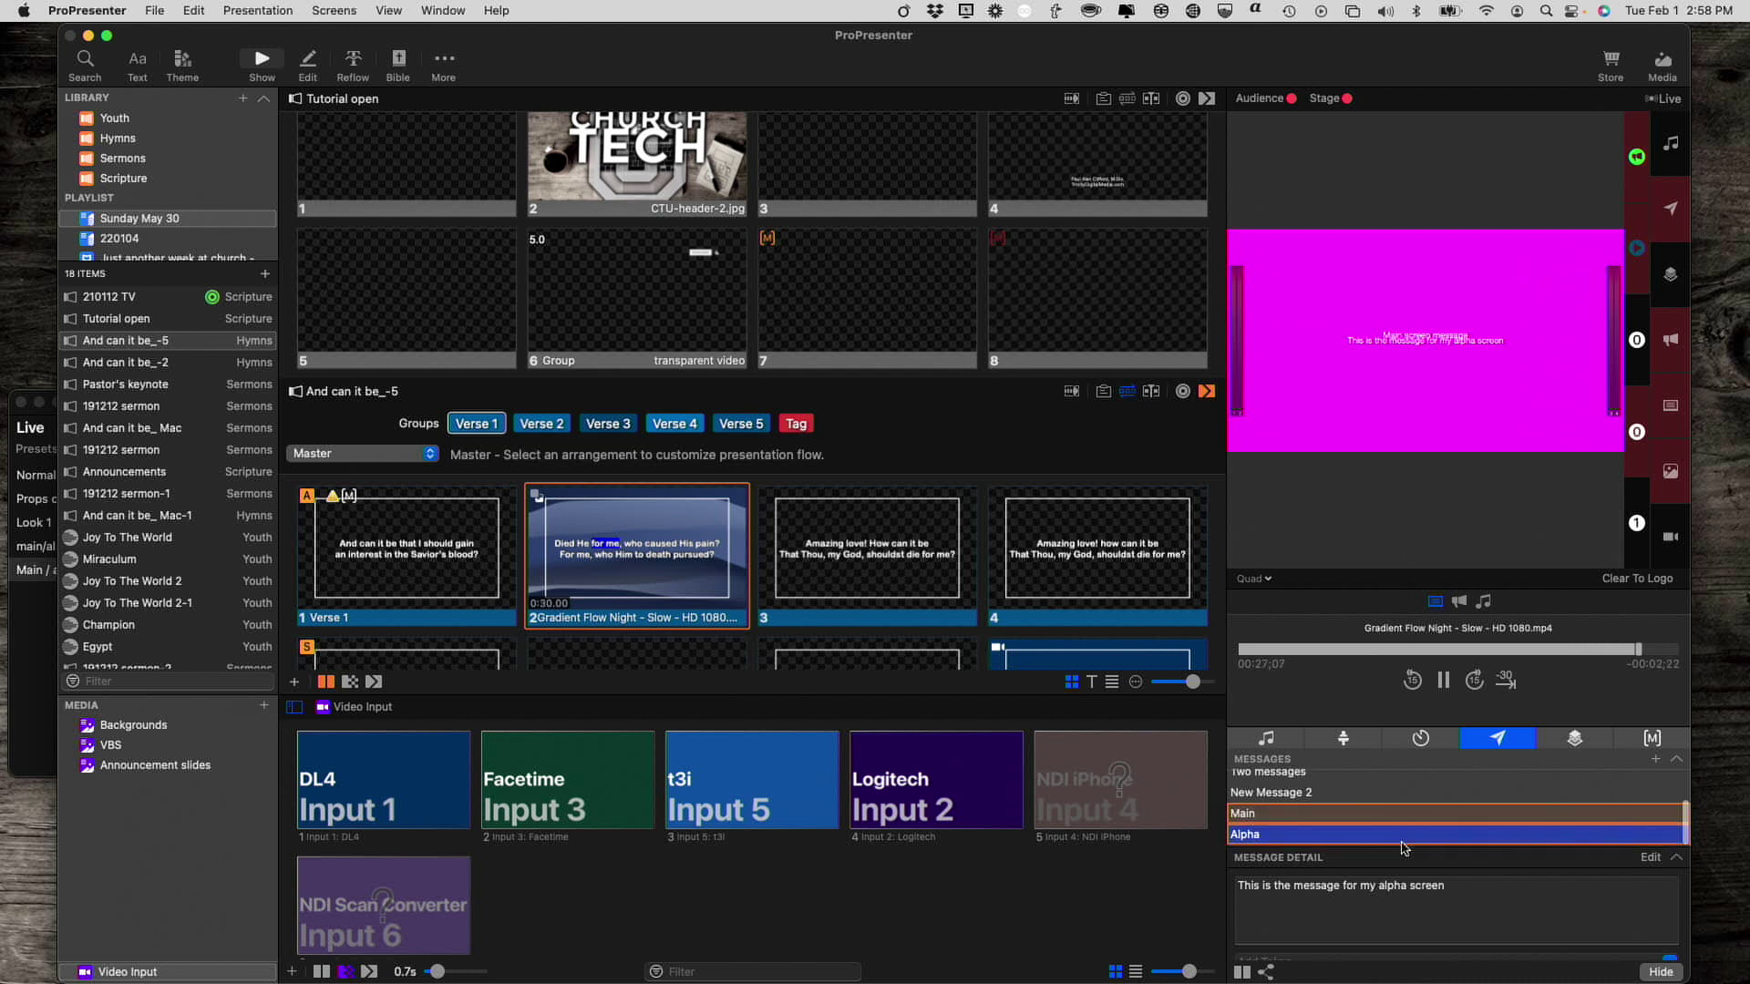
scroll(1407, 916, down, 2)
scroll(1407, 916, down, 4)
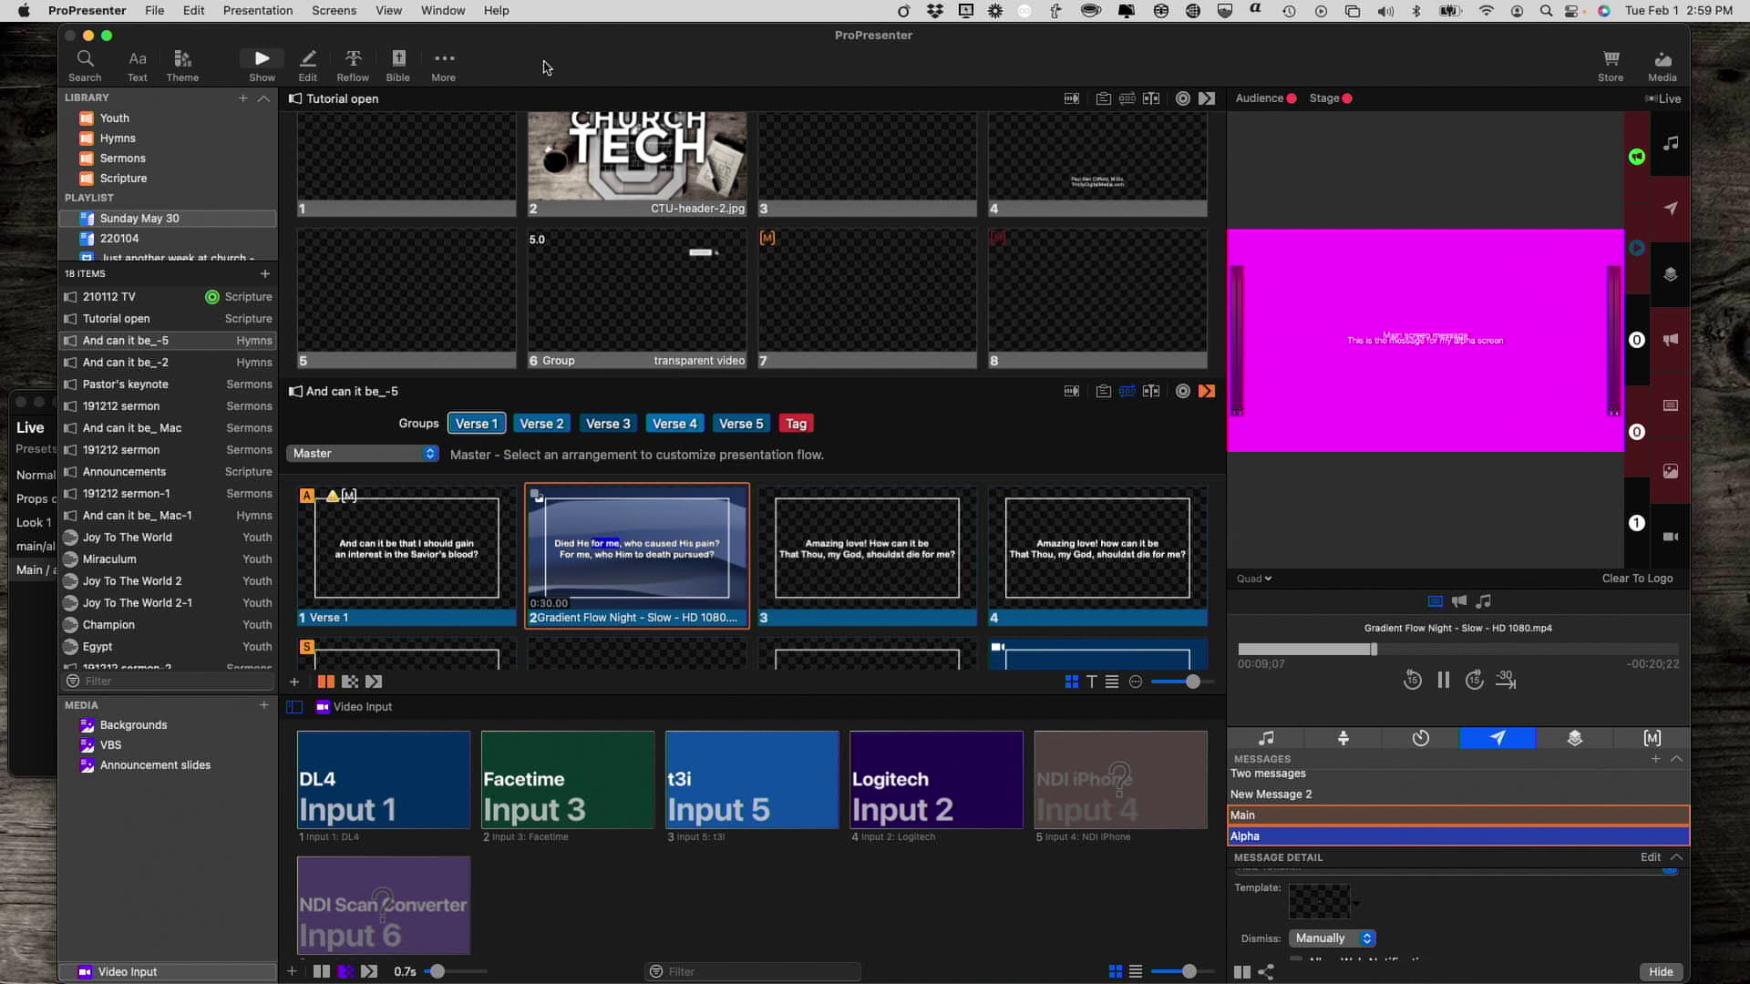
- Create a new theme called 'Main and Alpha' in the Theme Editor
click(453, 62)
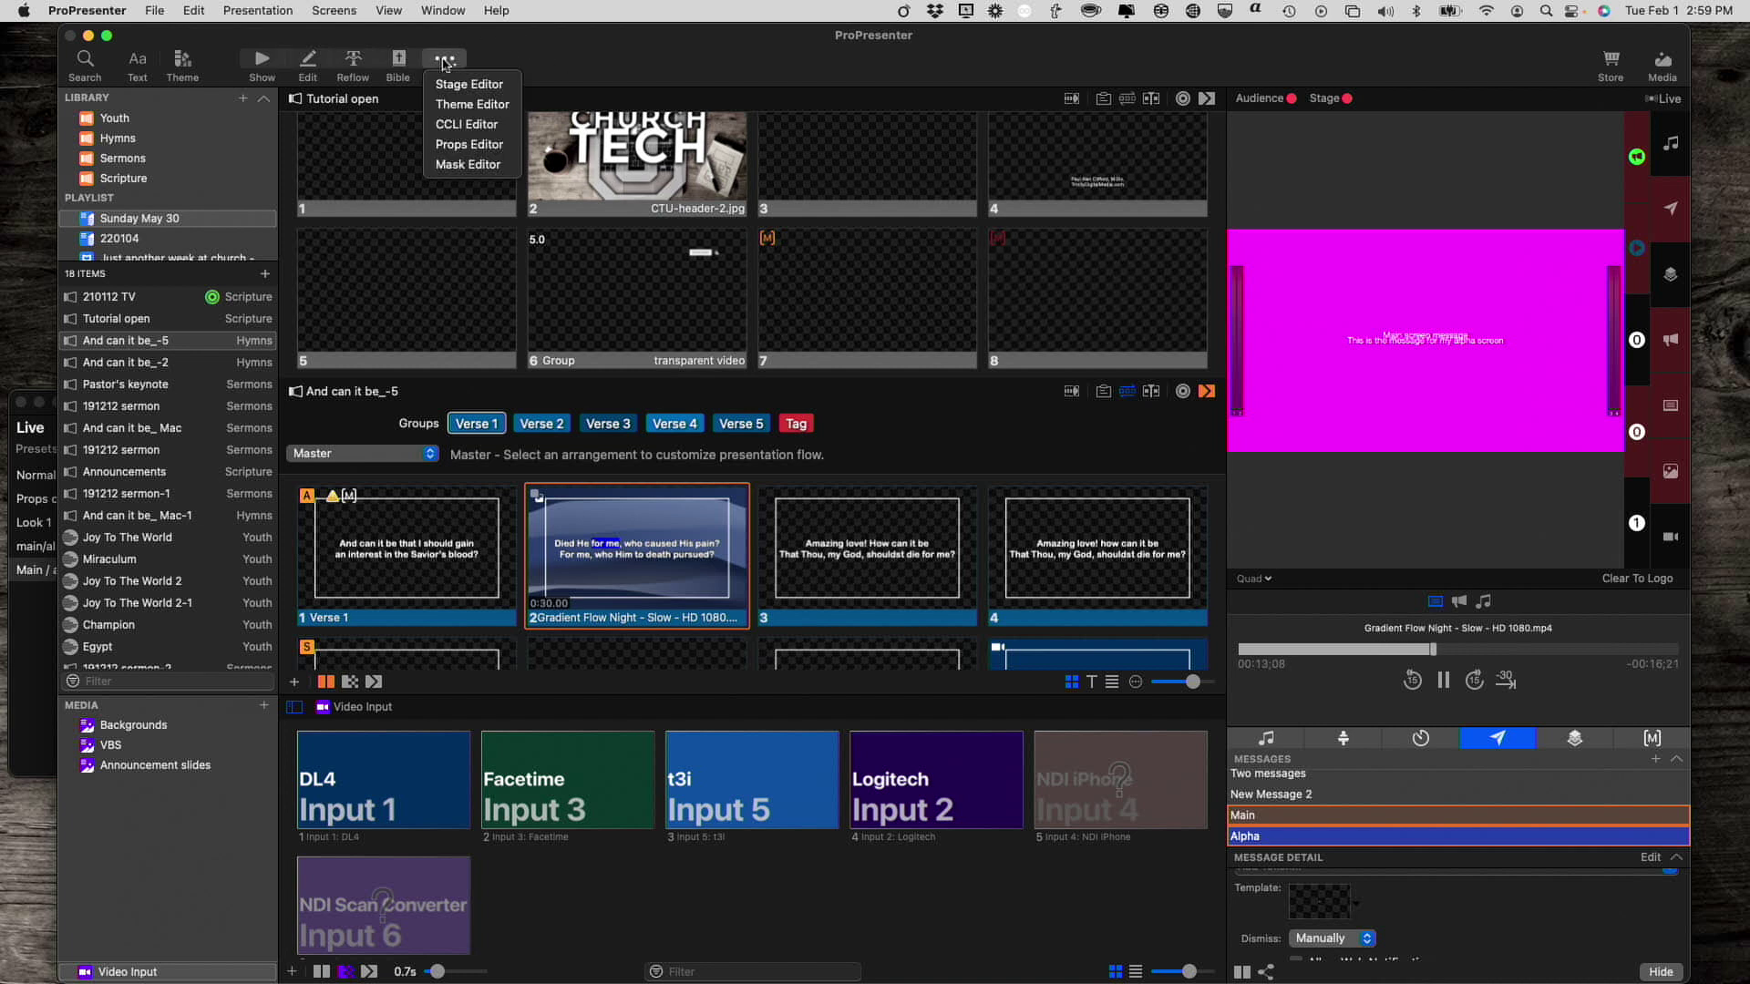
click(458, 104)
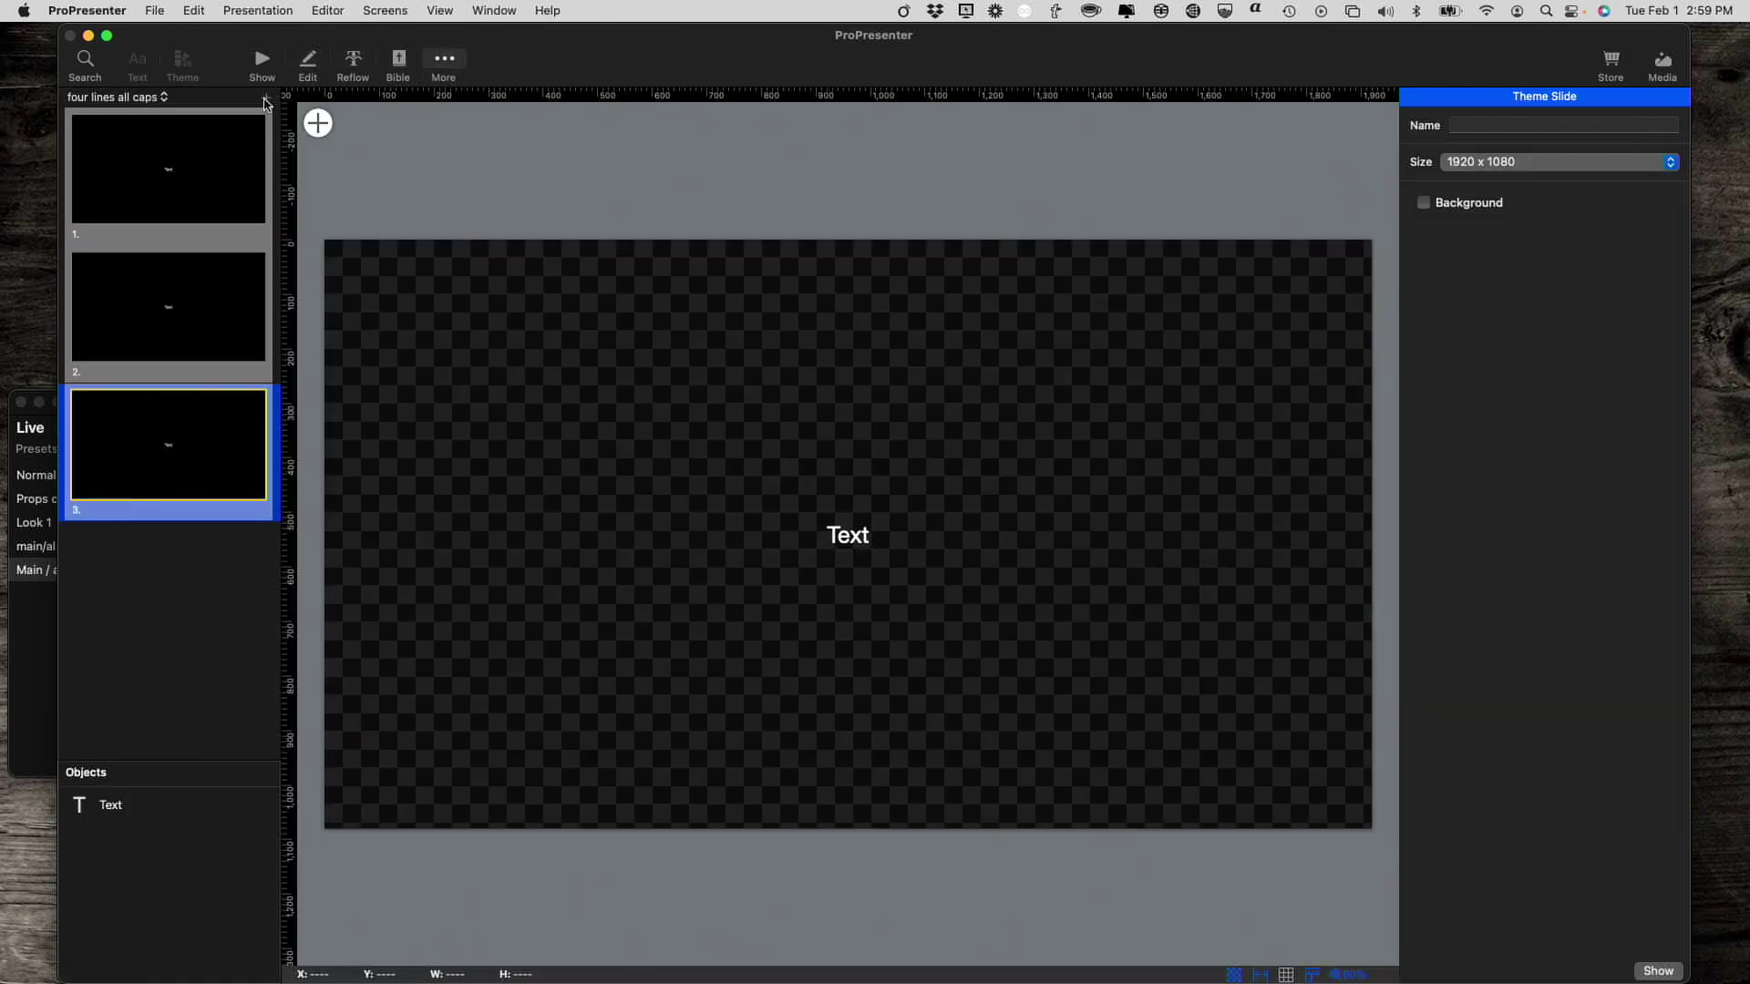
click(165, 98)
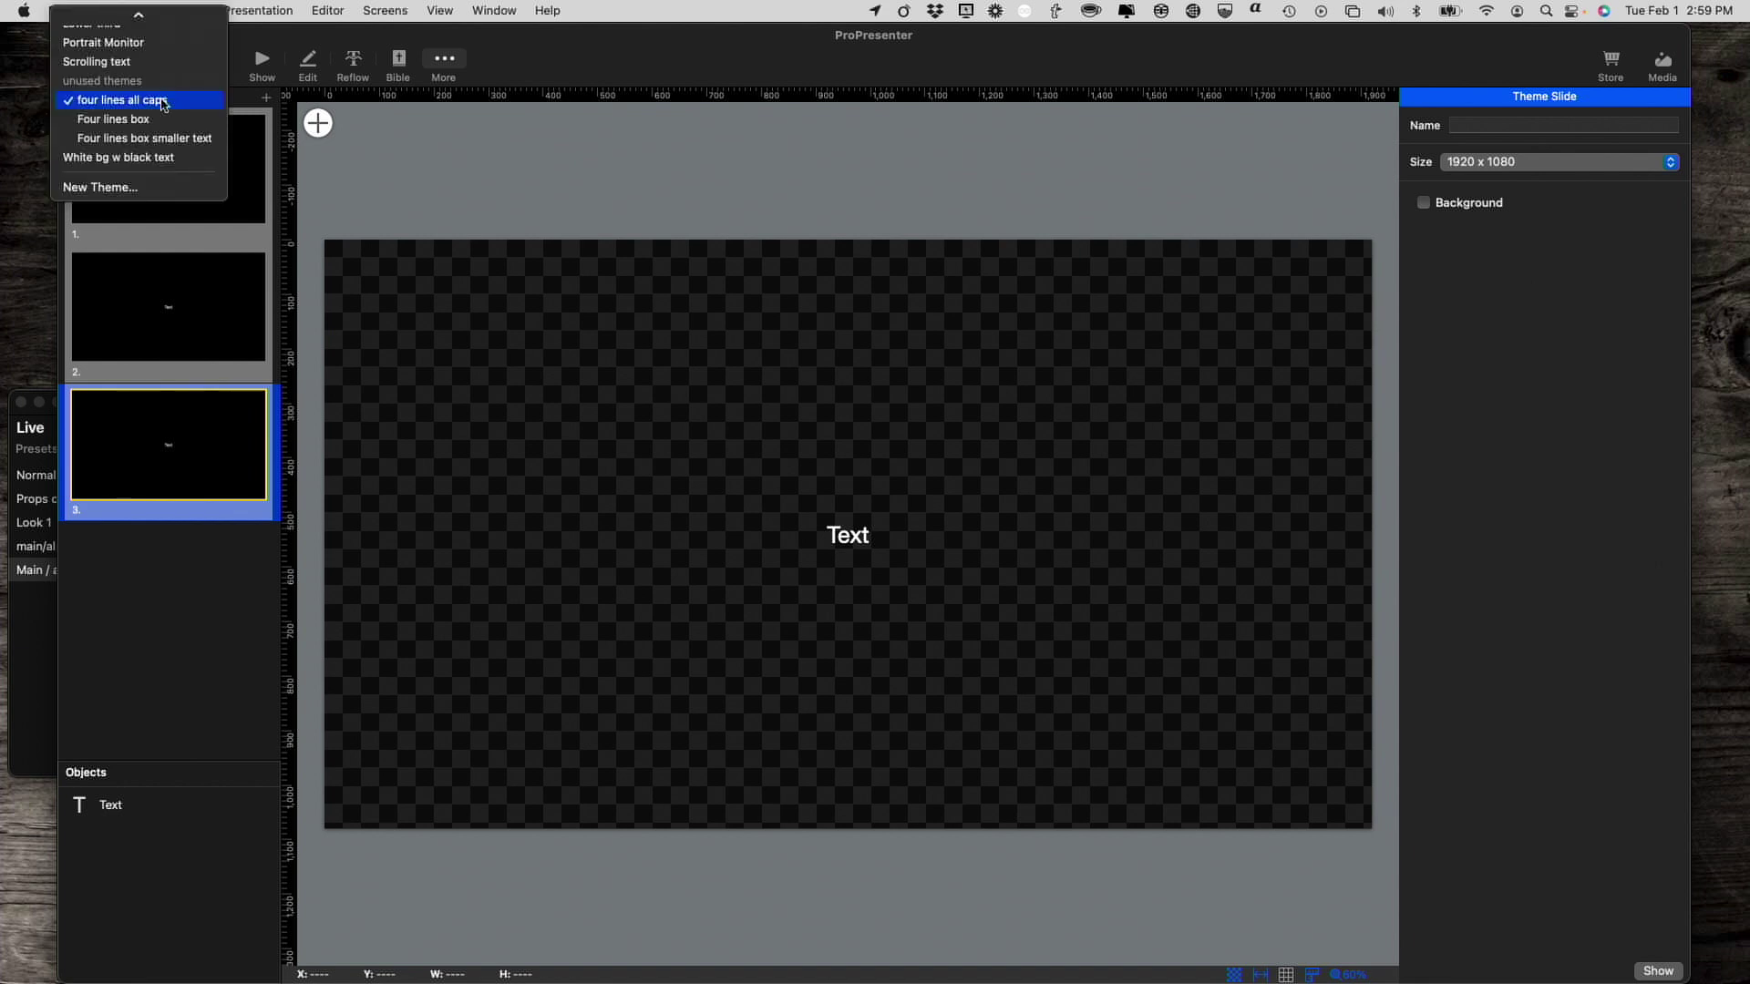
click(133, 187)
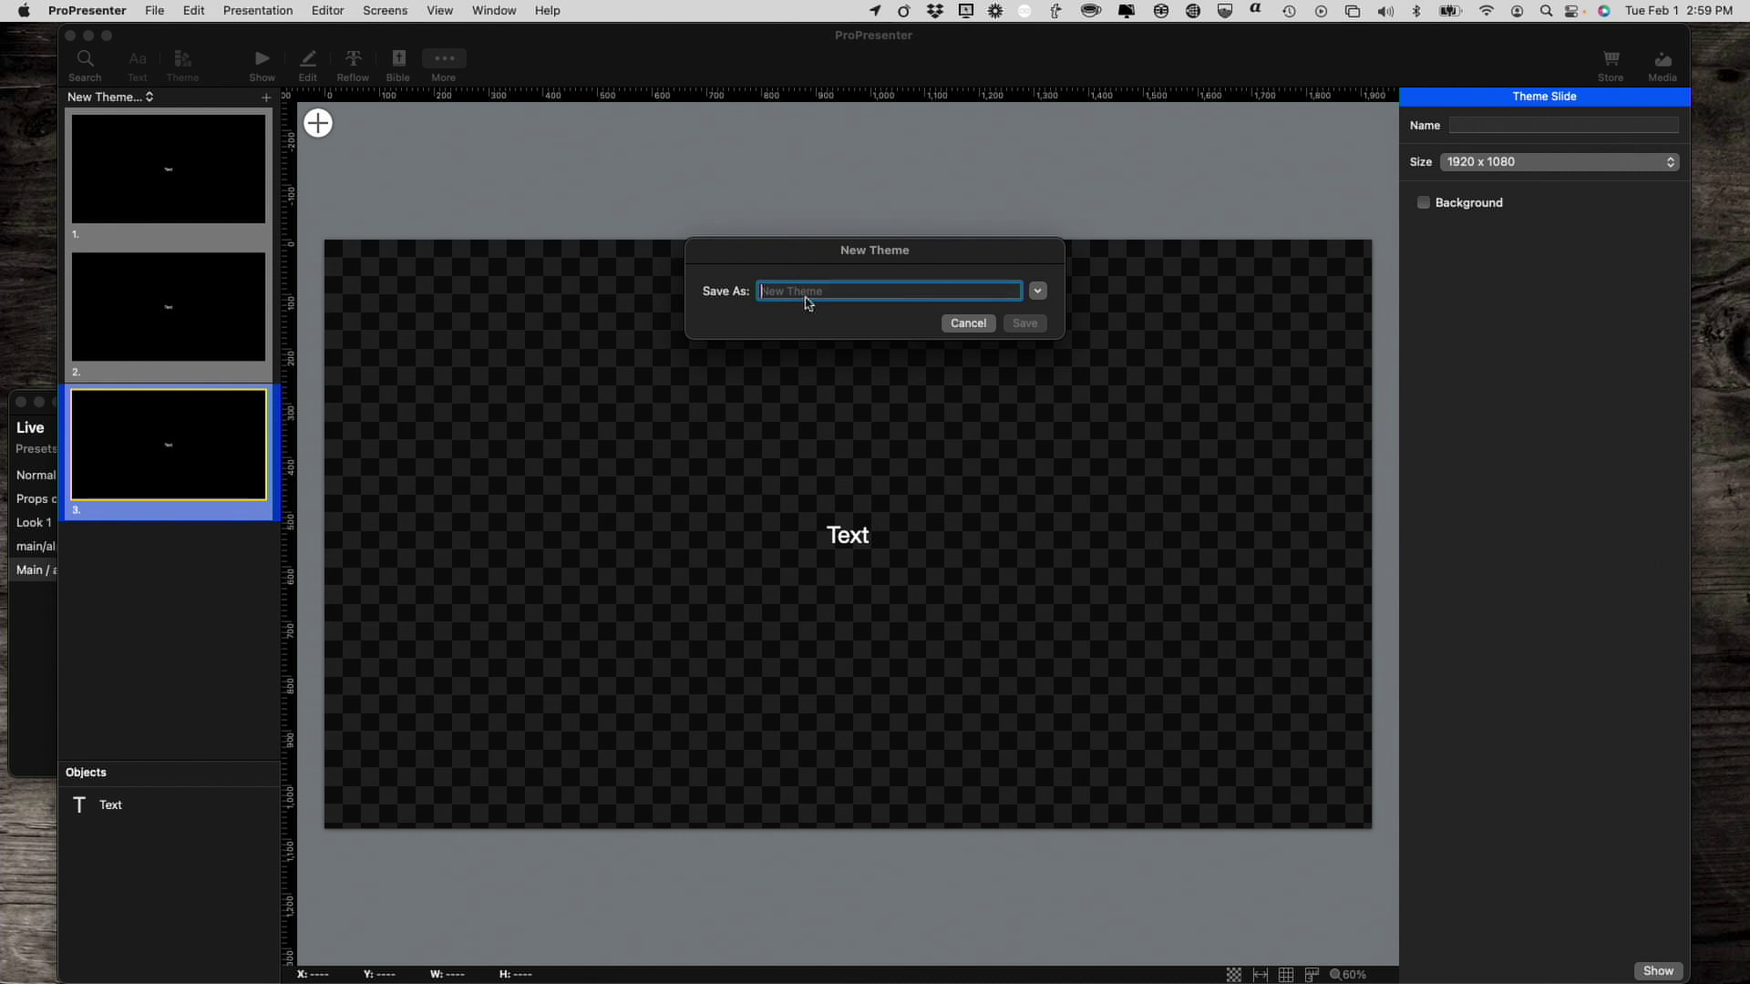
text(Main and Alpha)
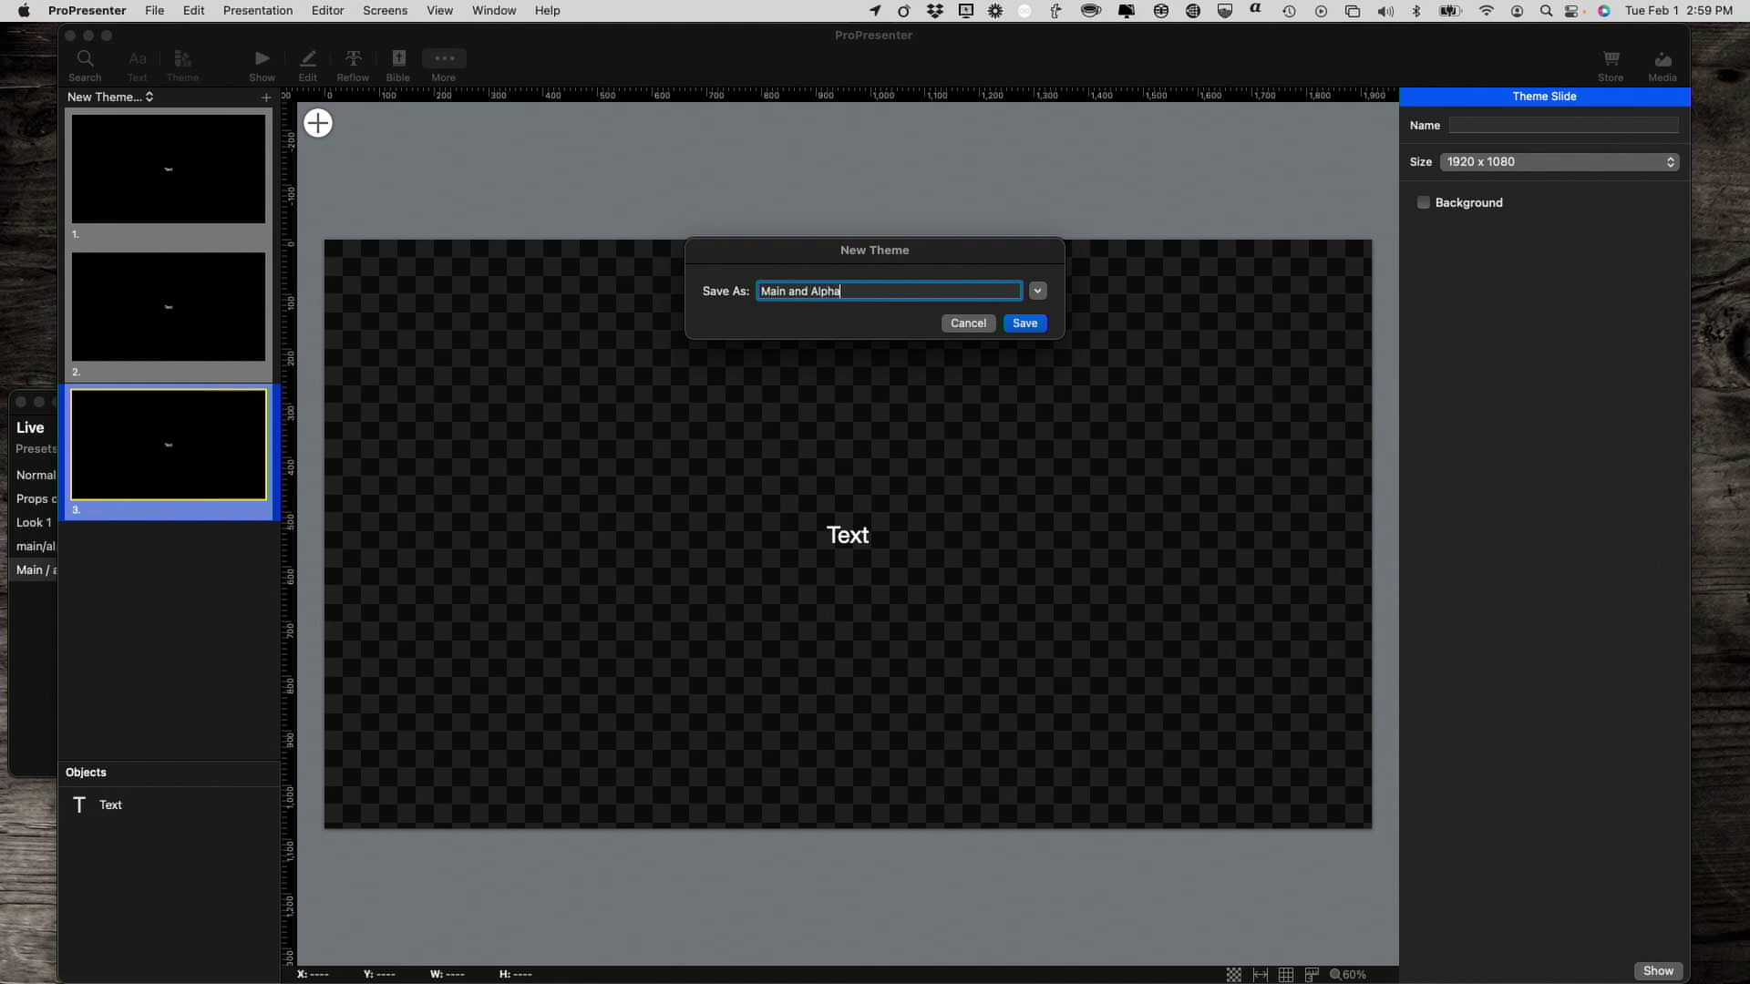
key(Return)
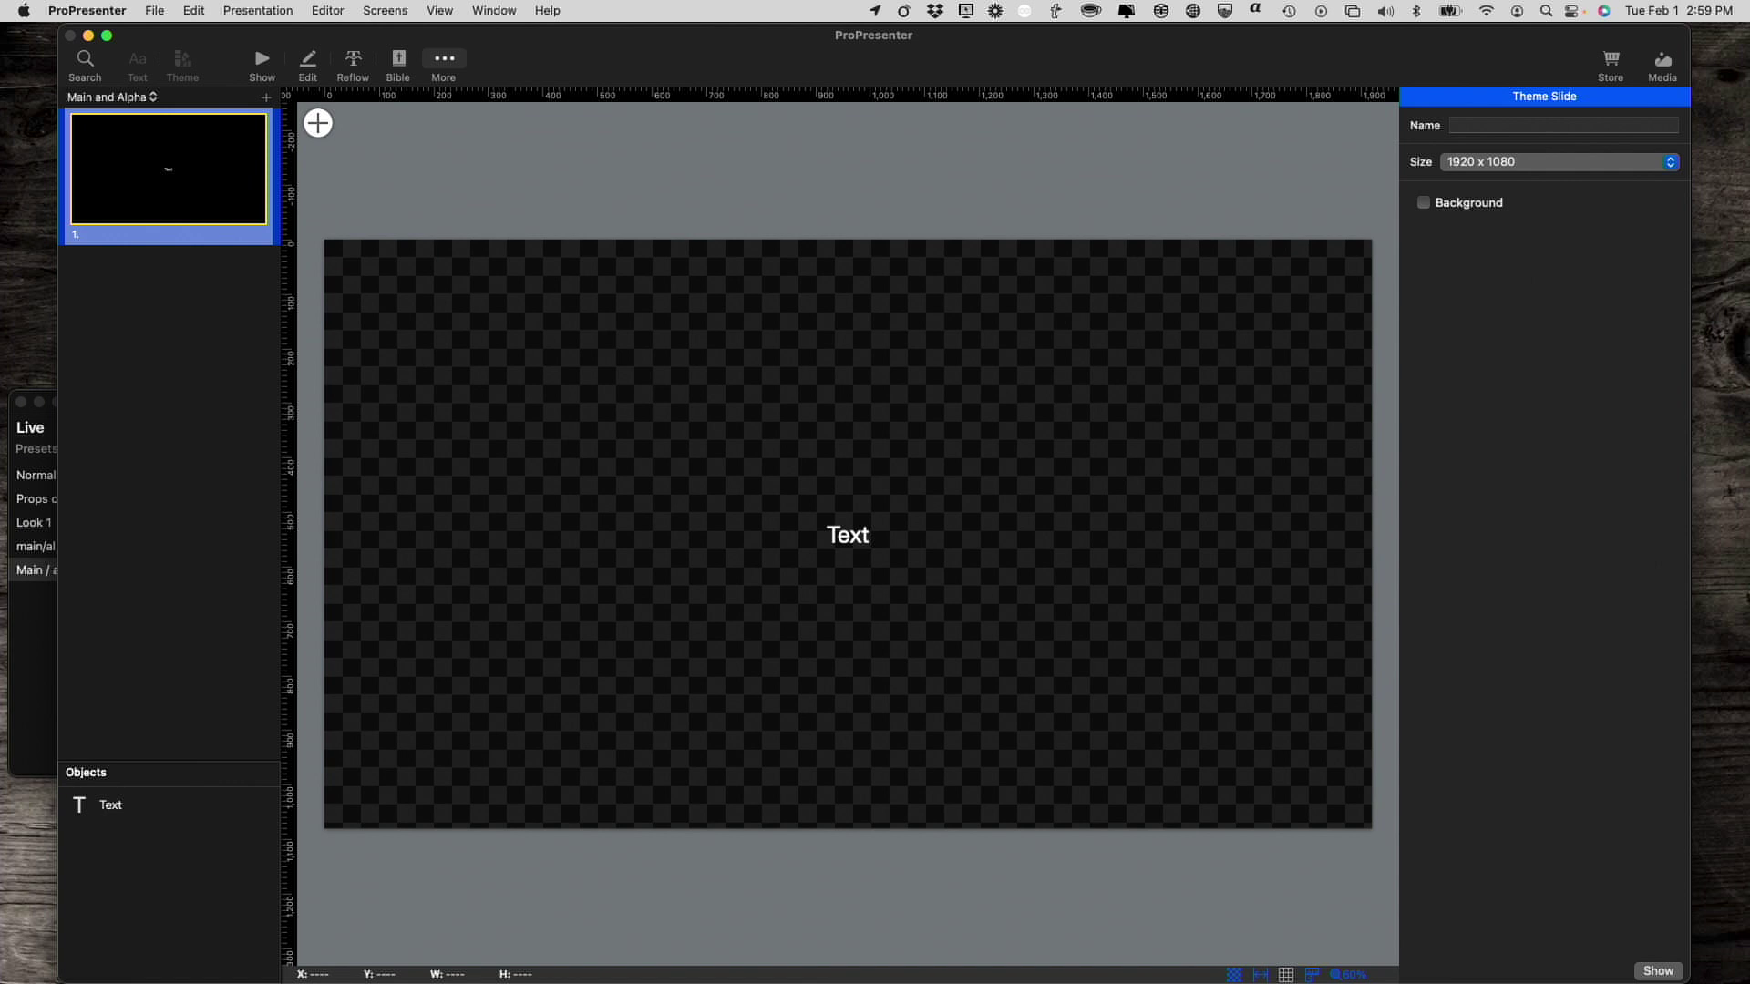
- Add vertical and horizontal guides through the centre of the first theme slide
click(854, 540)
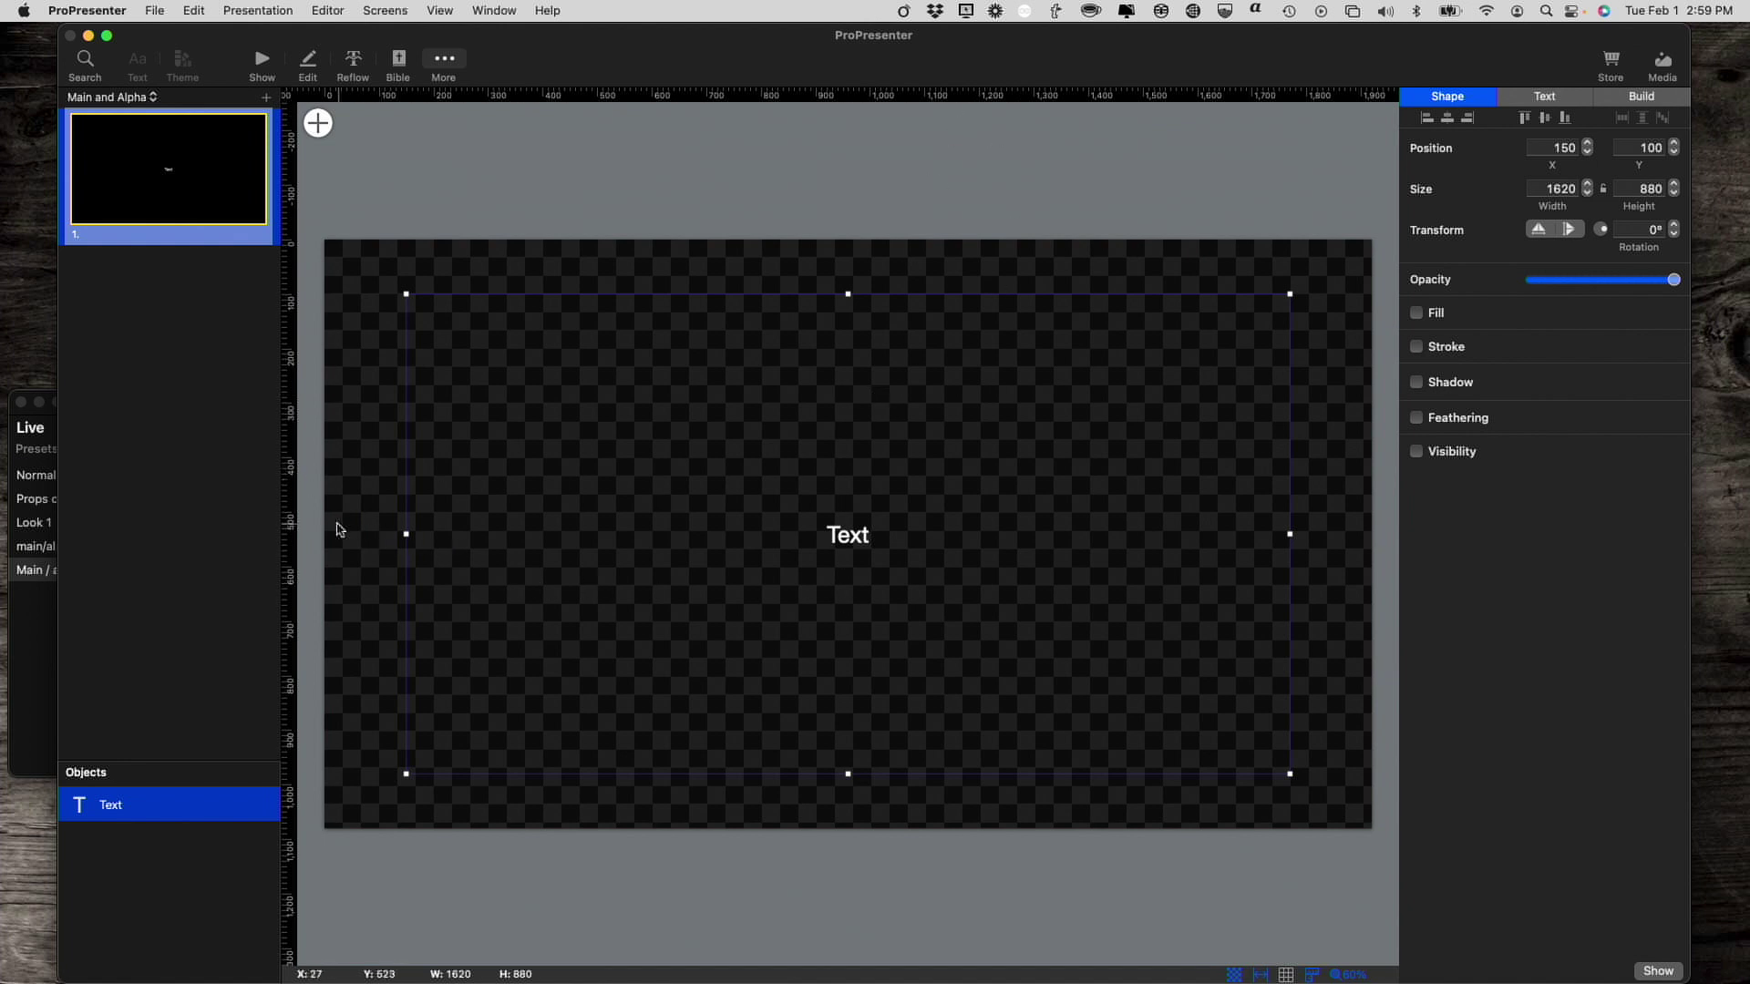
drag(289, 521, 846, 548)
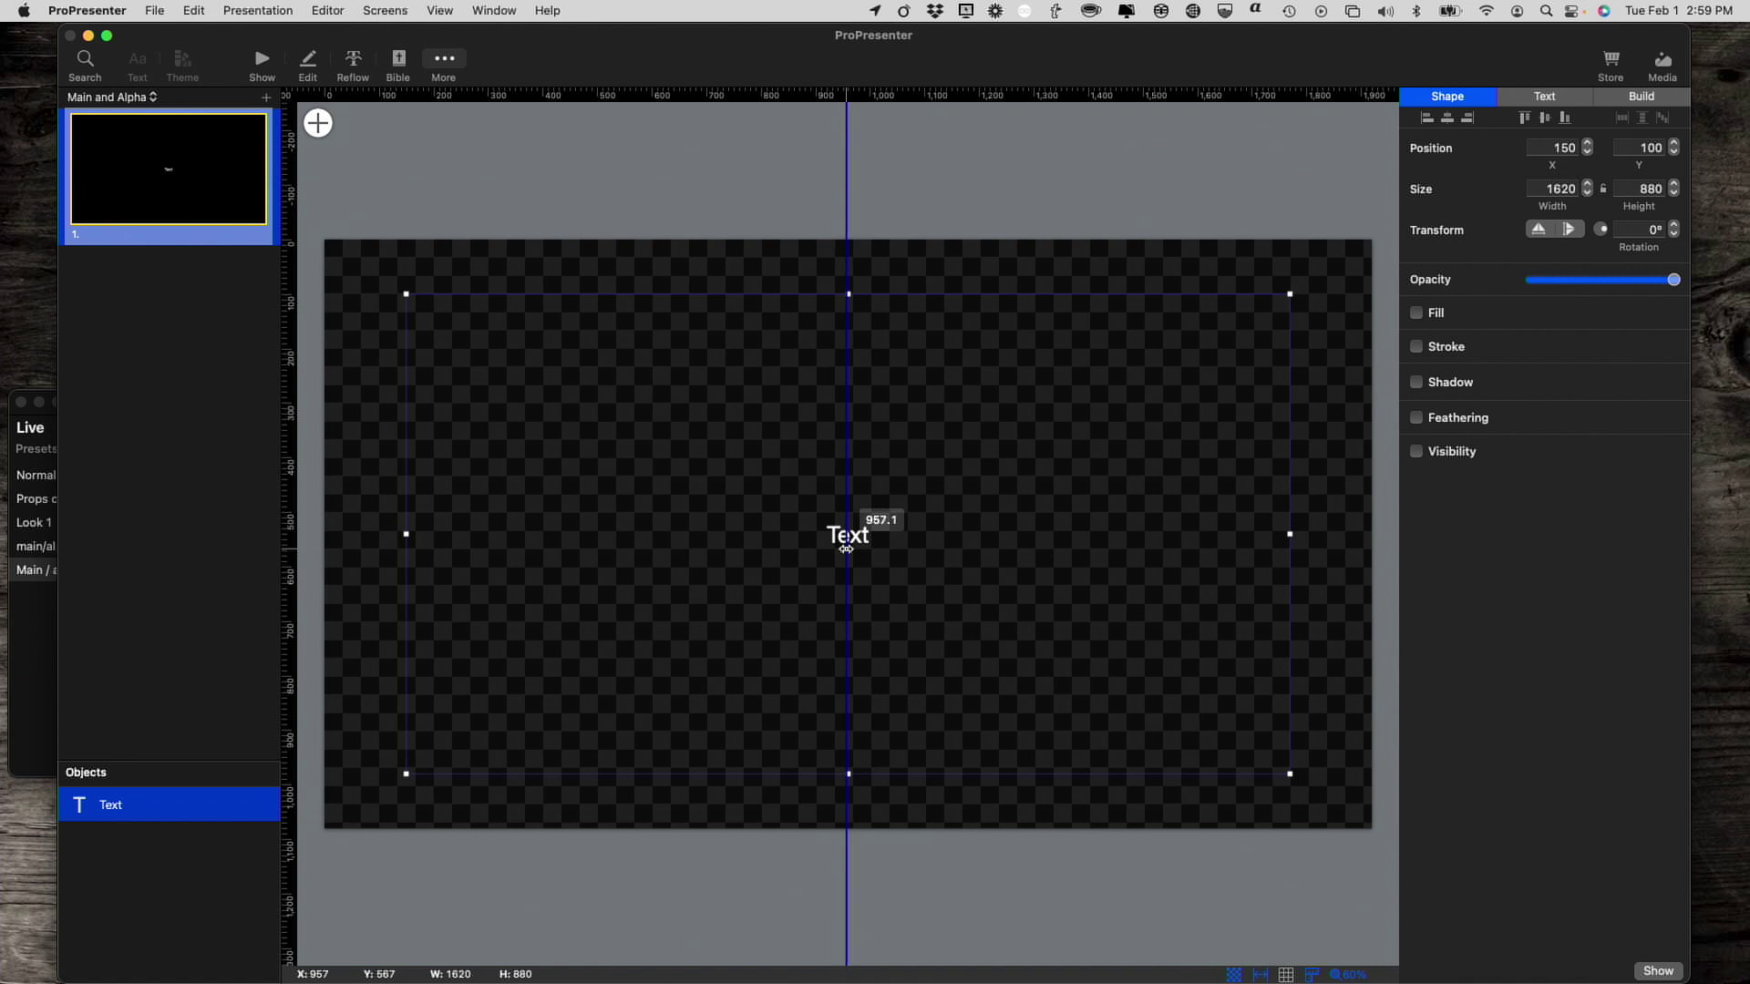
drag(846, 548, 847, 549)
drag(547, 97, 481, 536)
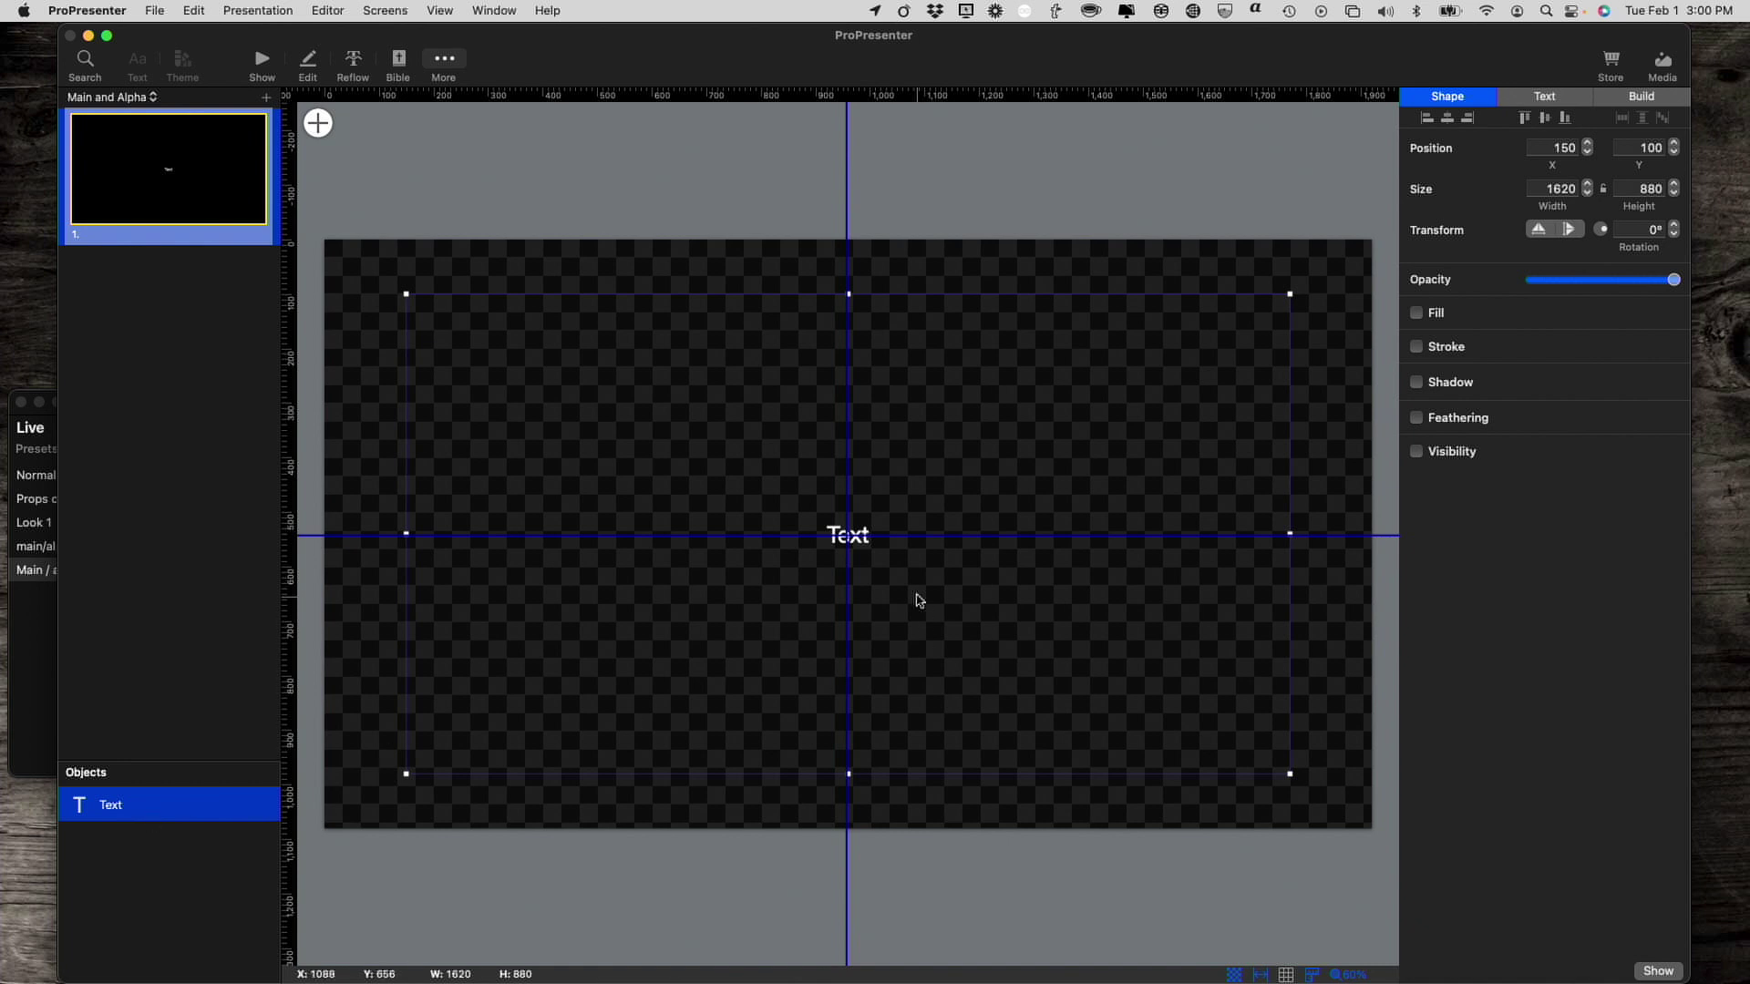
- Fit slide 1's text box (about 747 x 463) into the top-left quadrant and add a second slide
drag(916, 597, 763, 481)
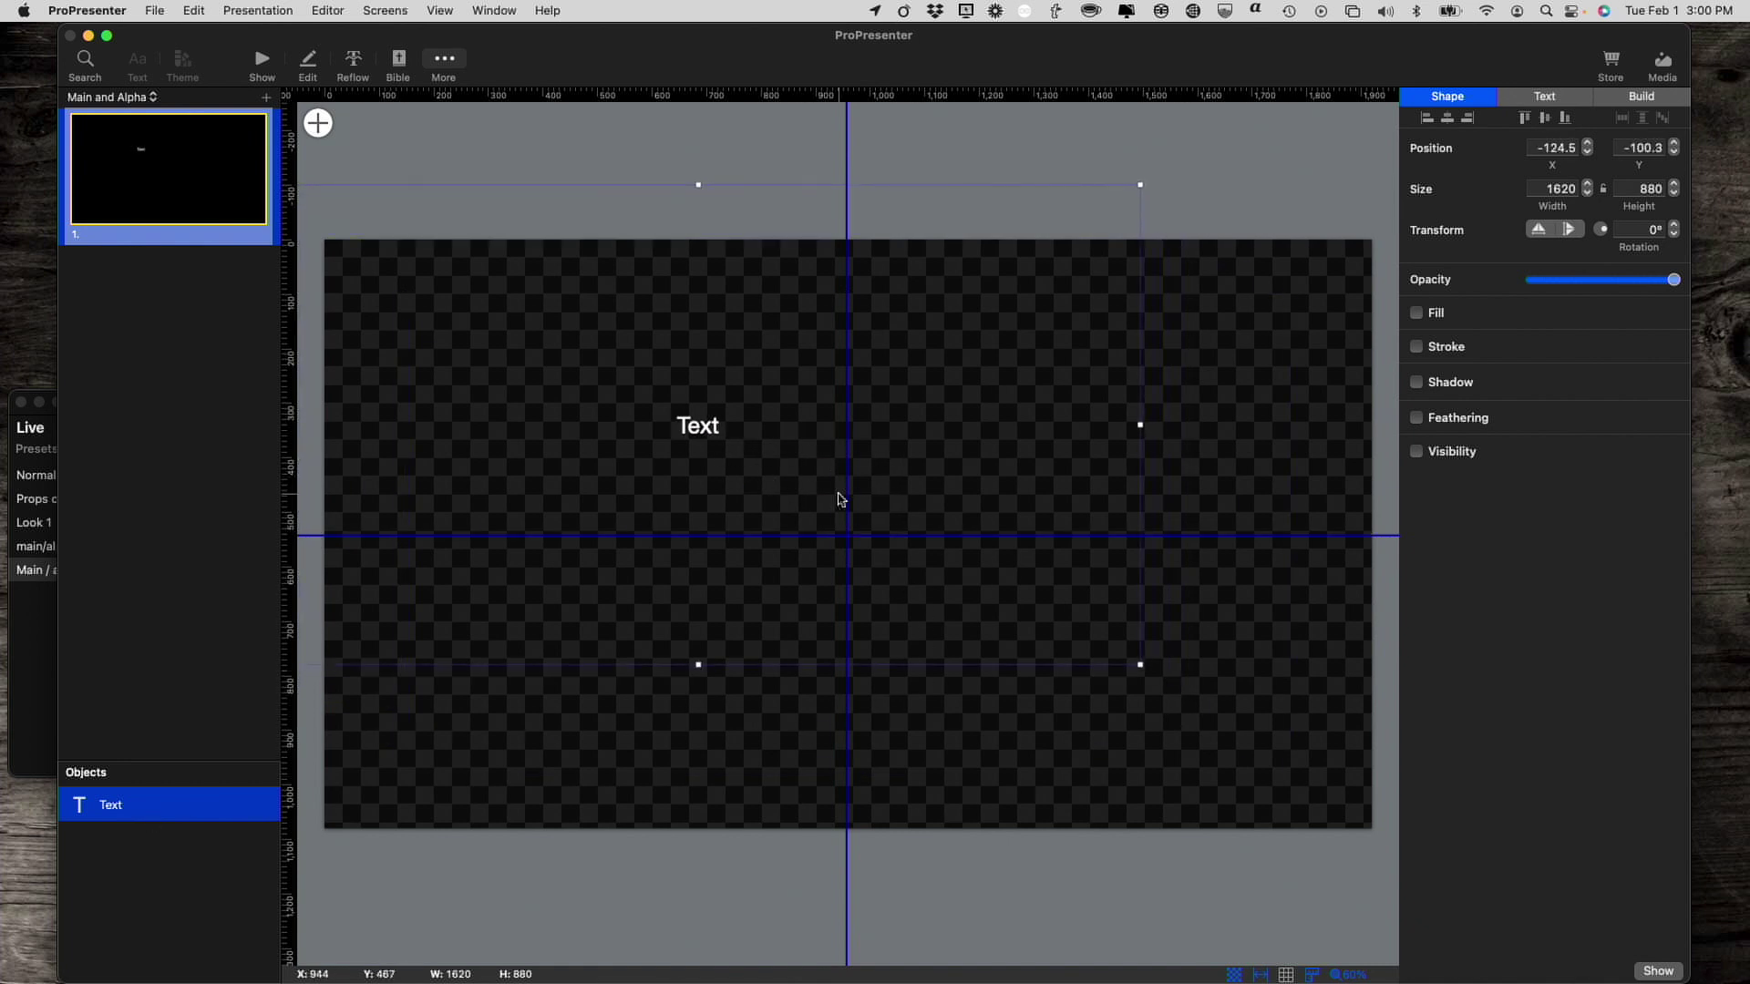
drag(1138, 661, 660, 433)
drag(621, 344, 757, 417)
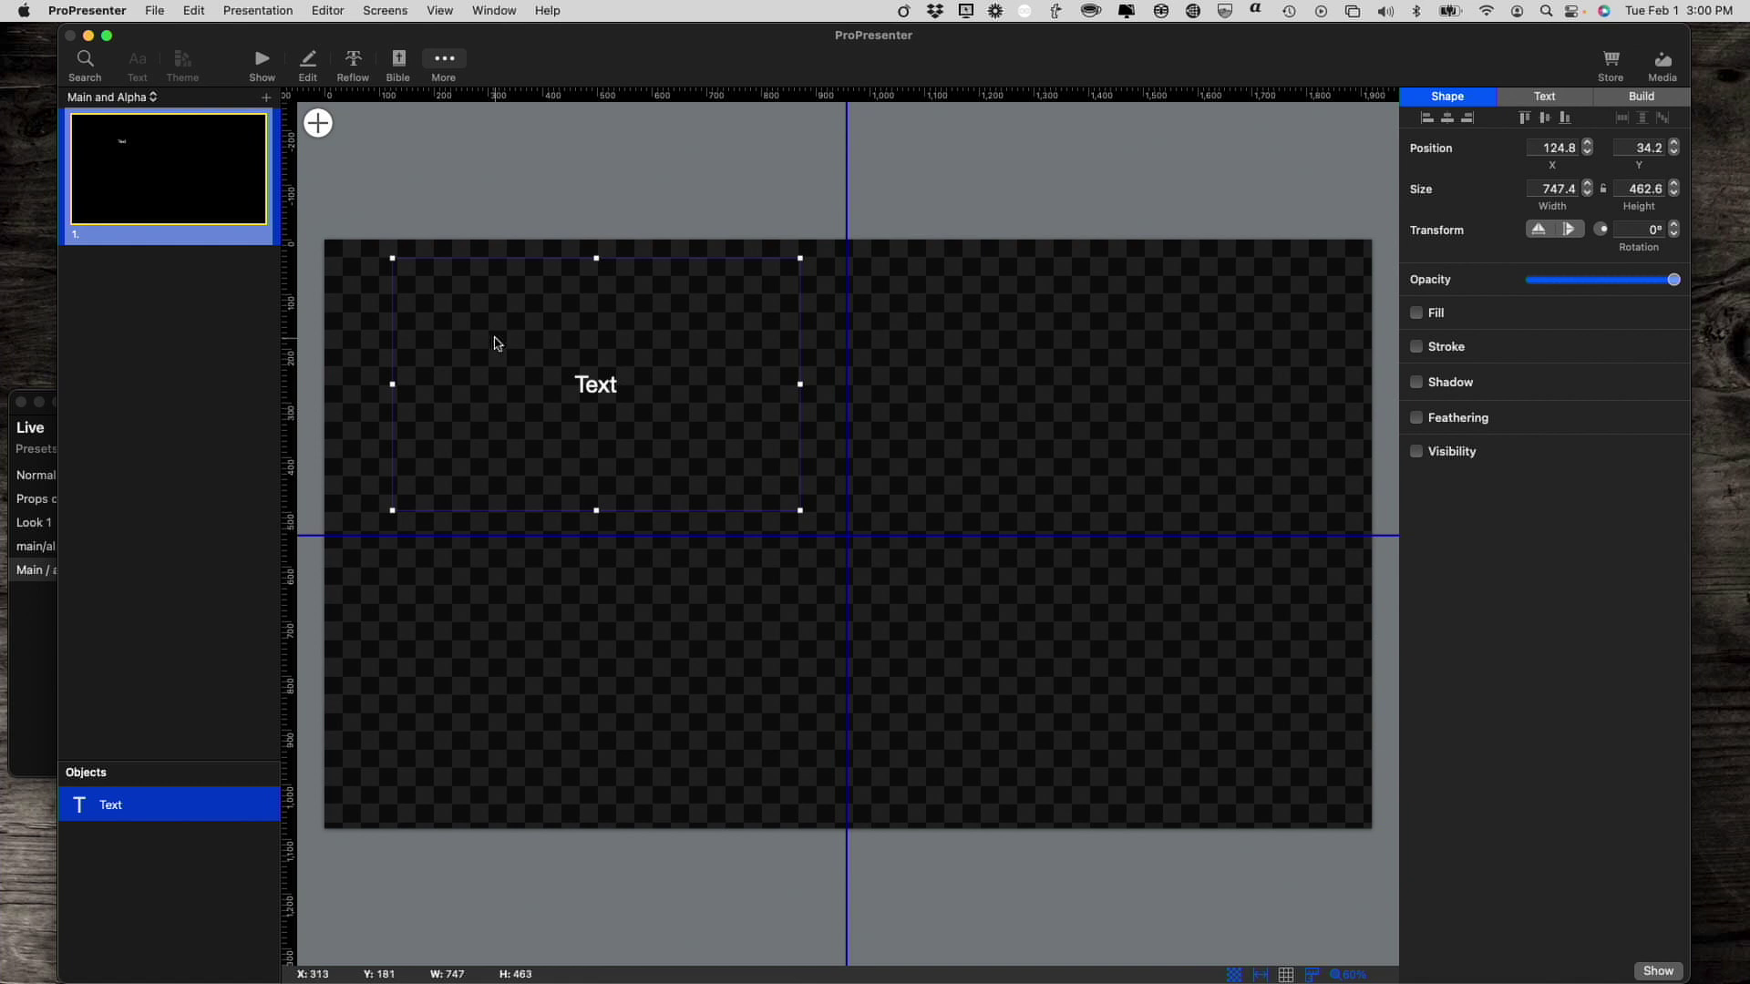
drag(494, 337, 483, 339)
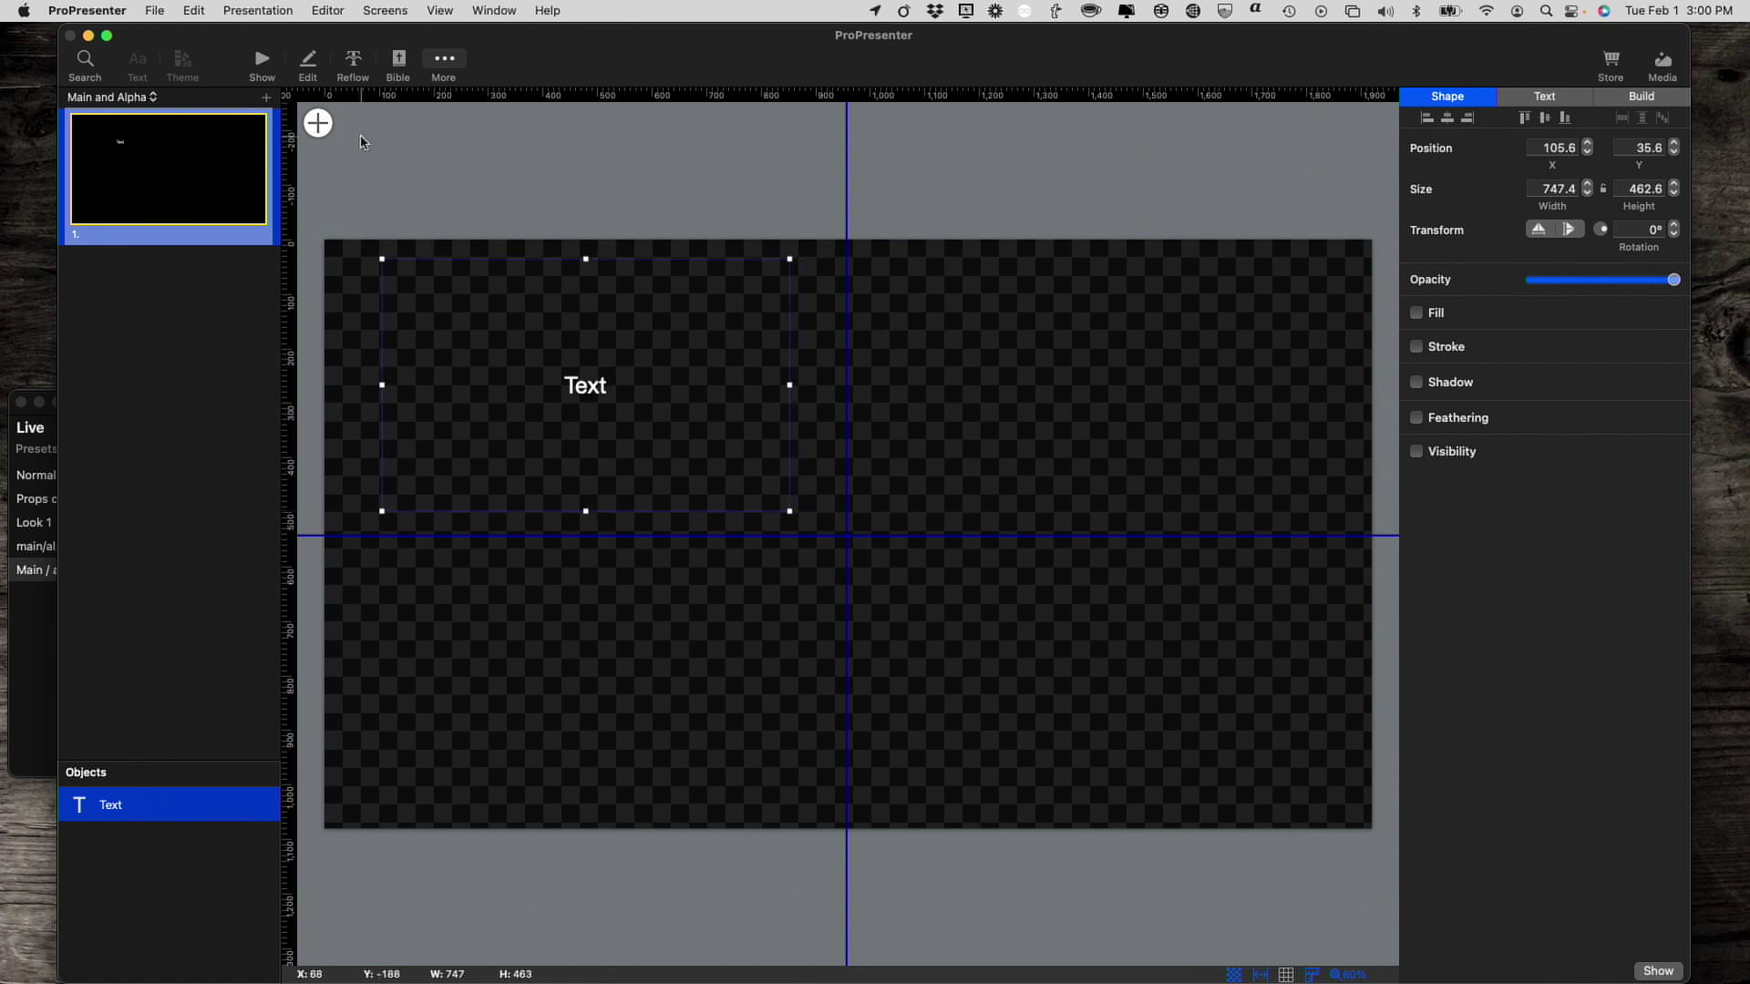
click(266, 99)
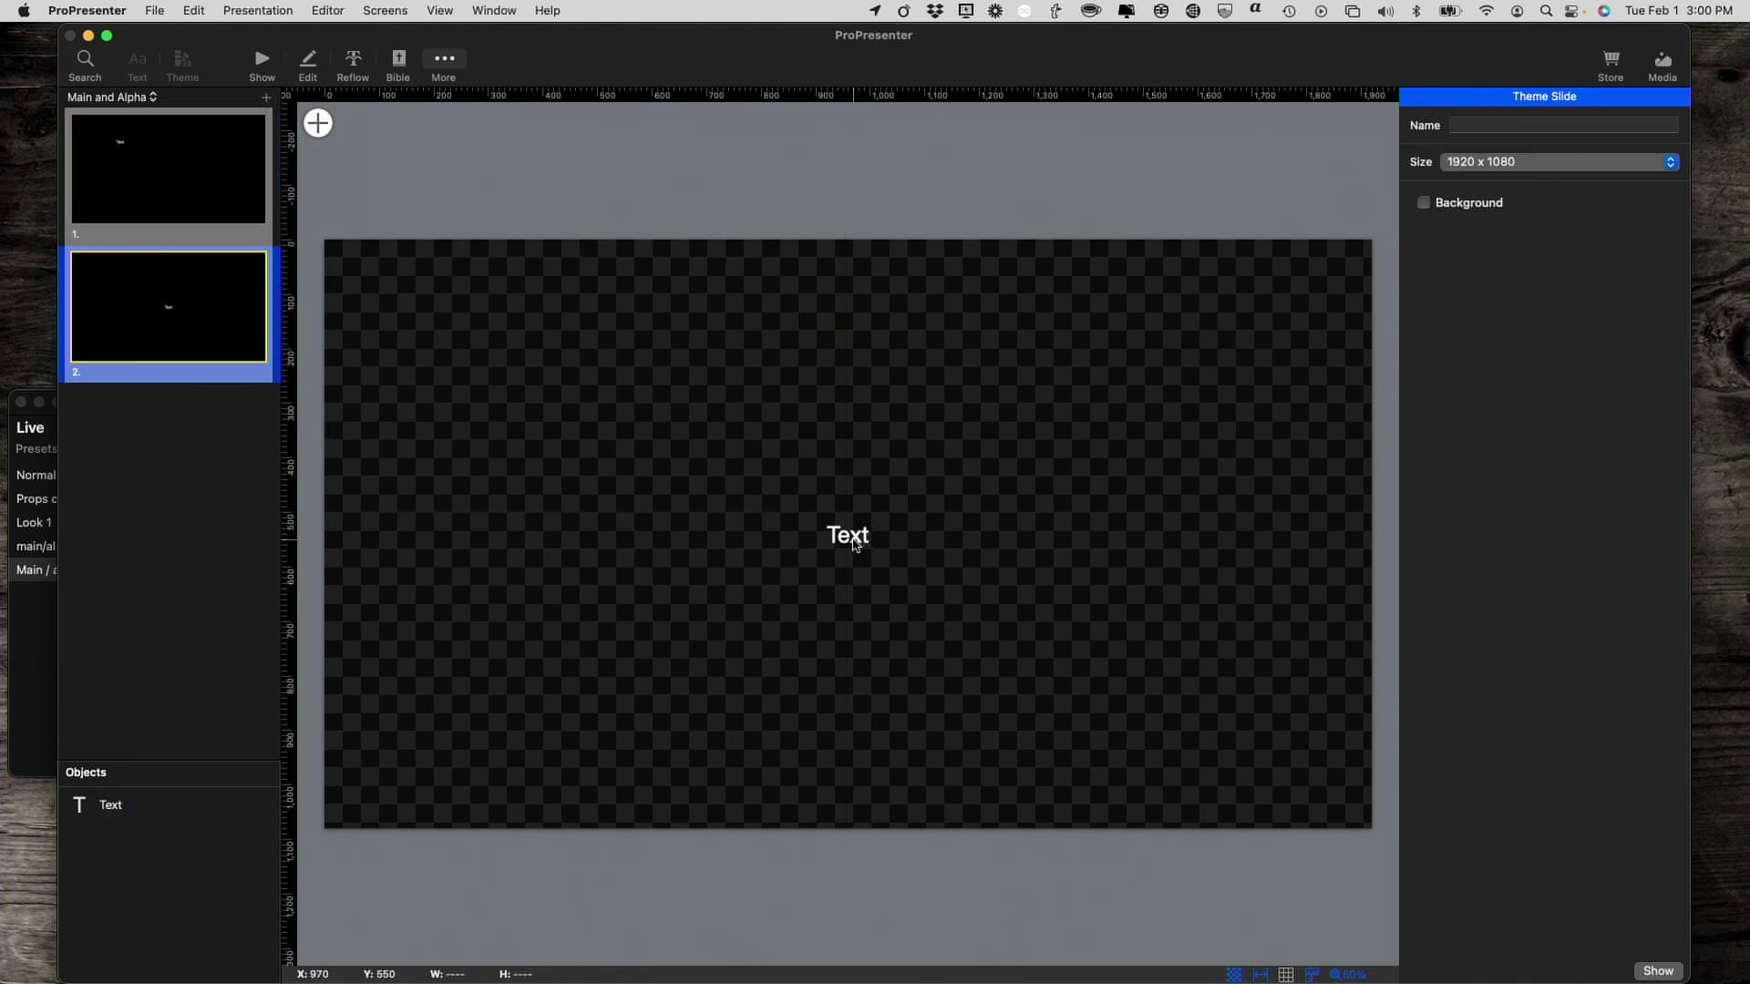
- Shrink slide 2's text box to 651.4 x 368.8 and align it in the top-right quadrant using centre guides
click(855, 544)
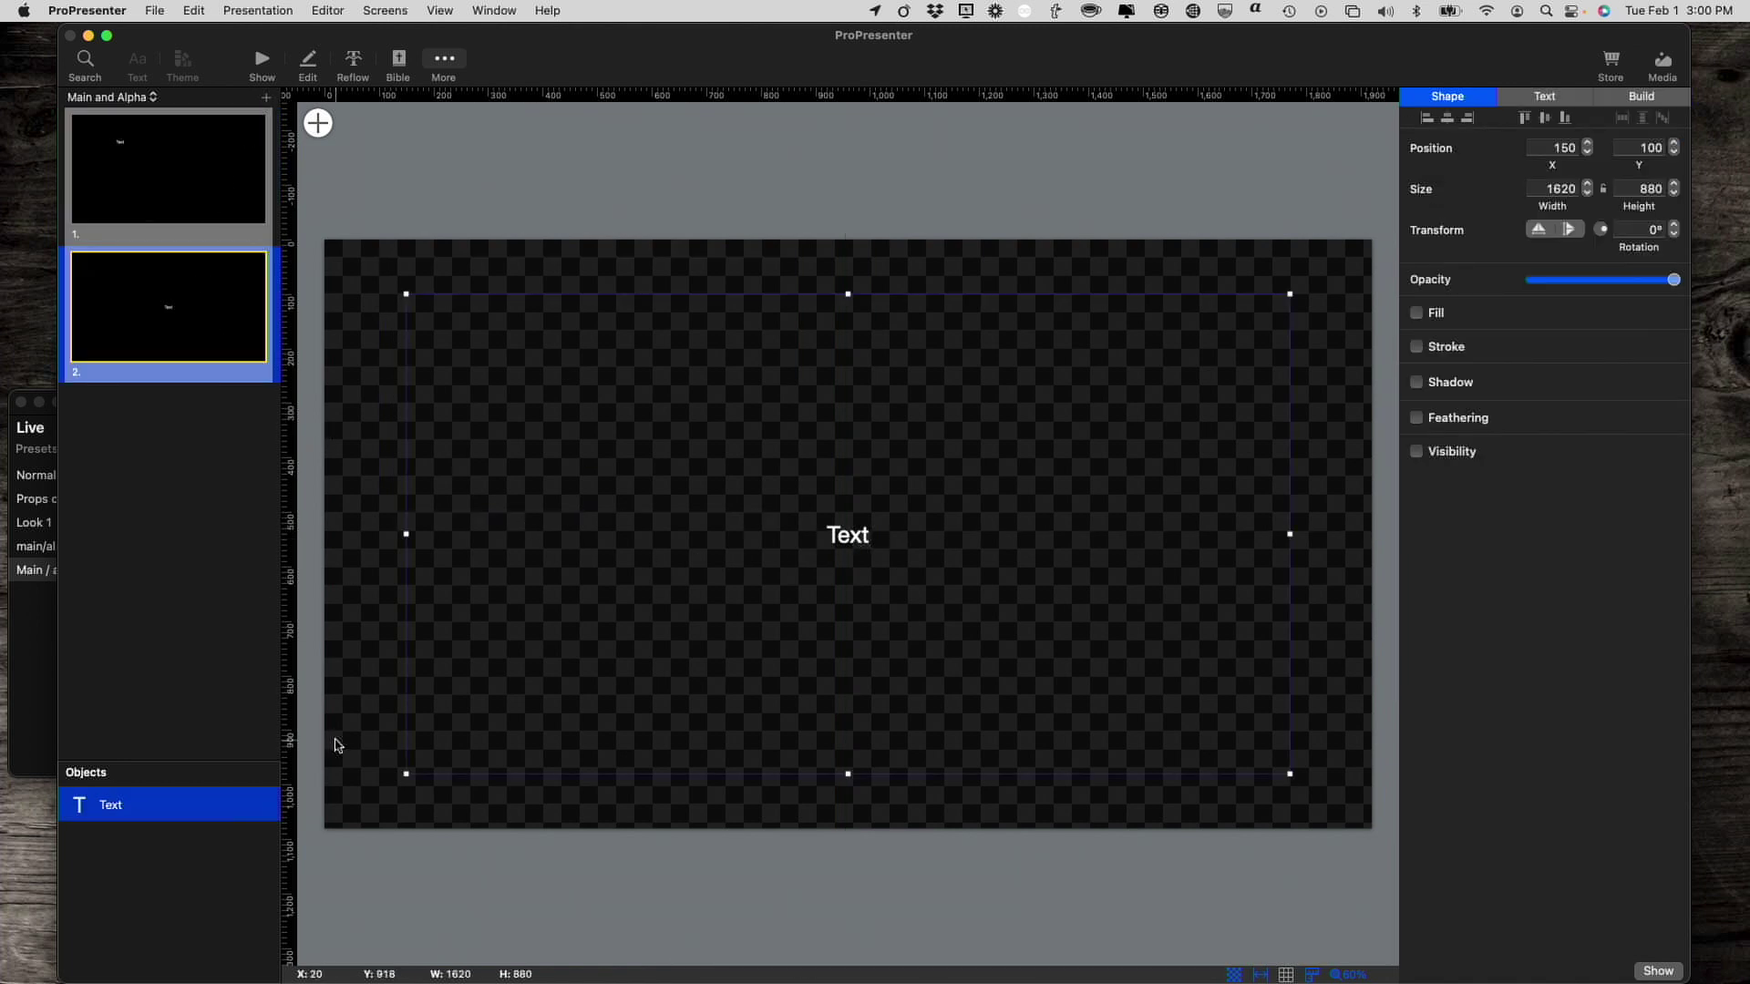
drag(403, 775, 930, 496)
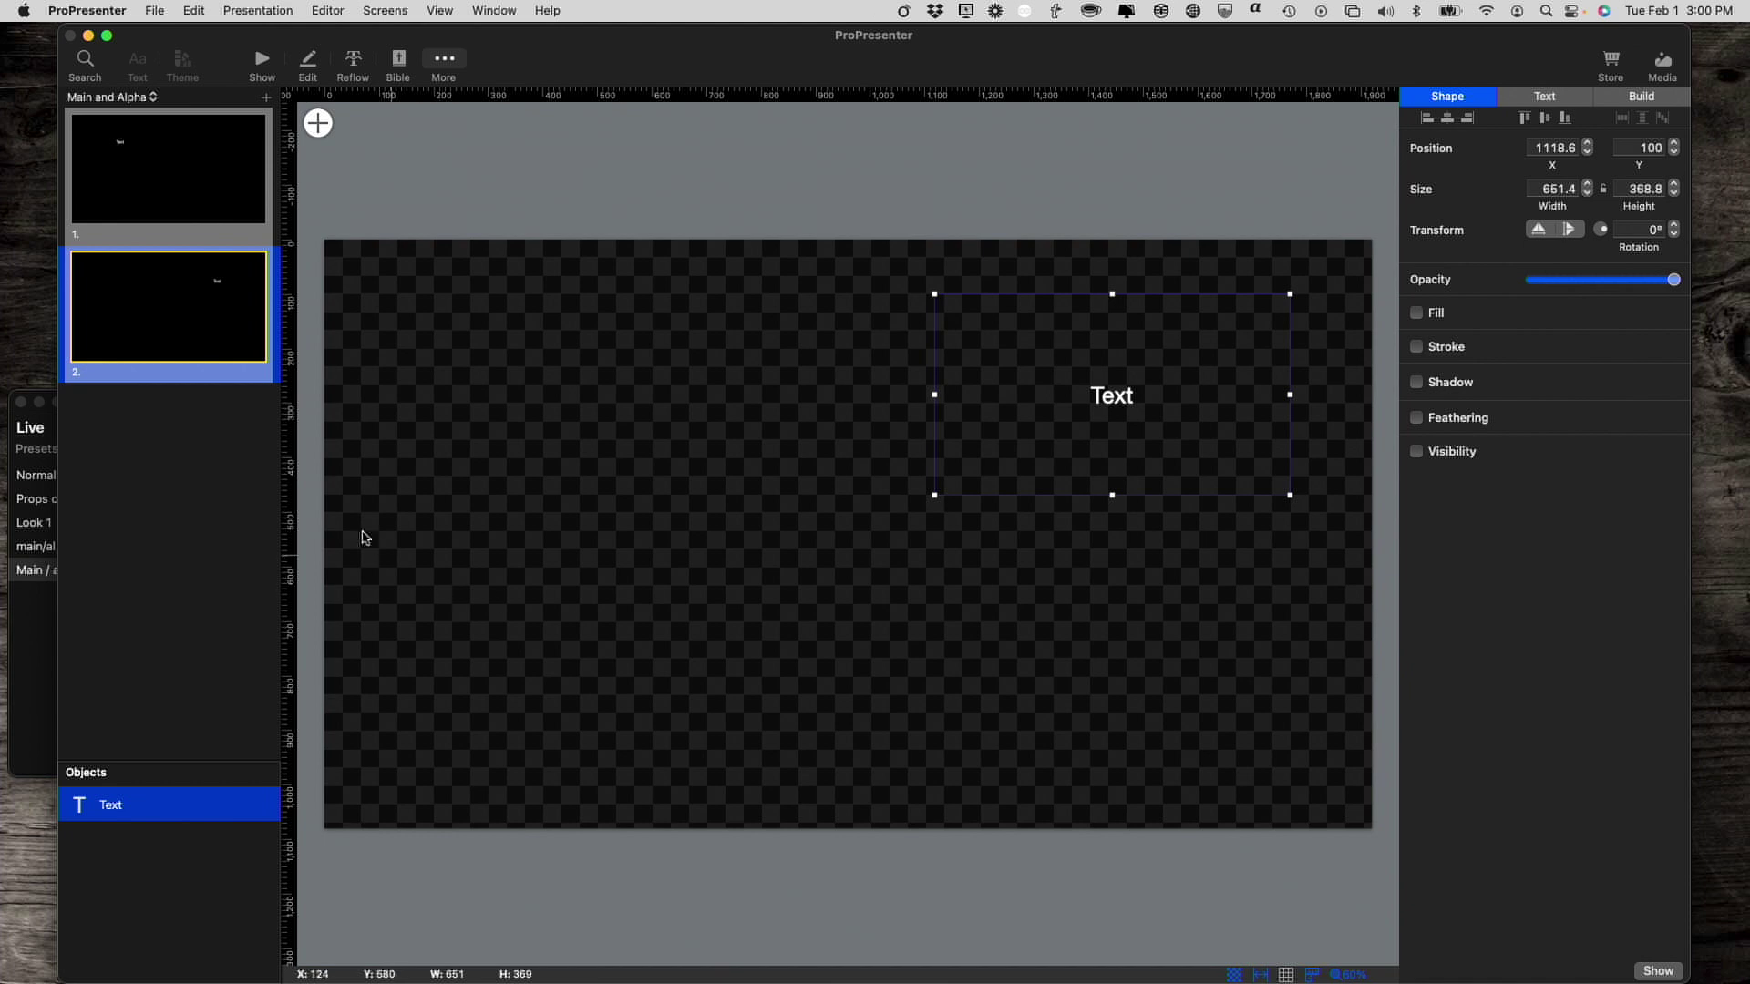
drag(289, 526, 773, 563)
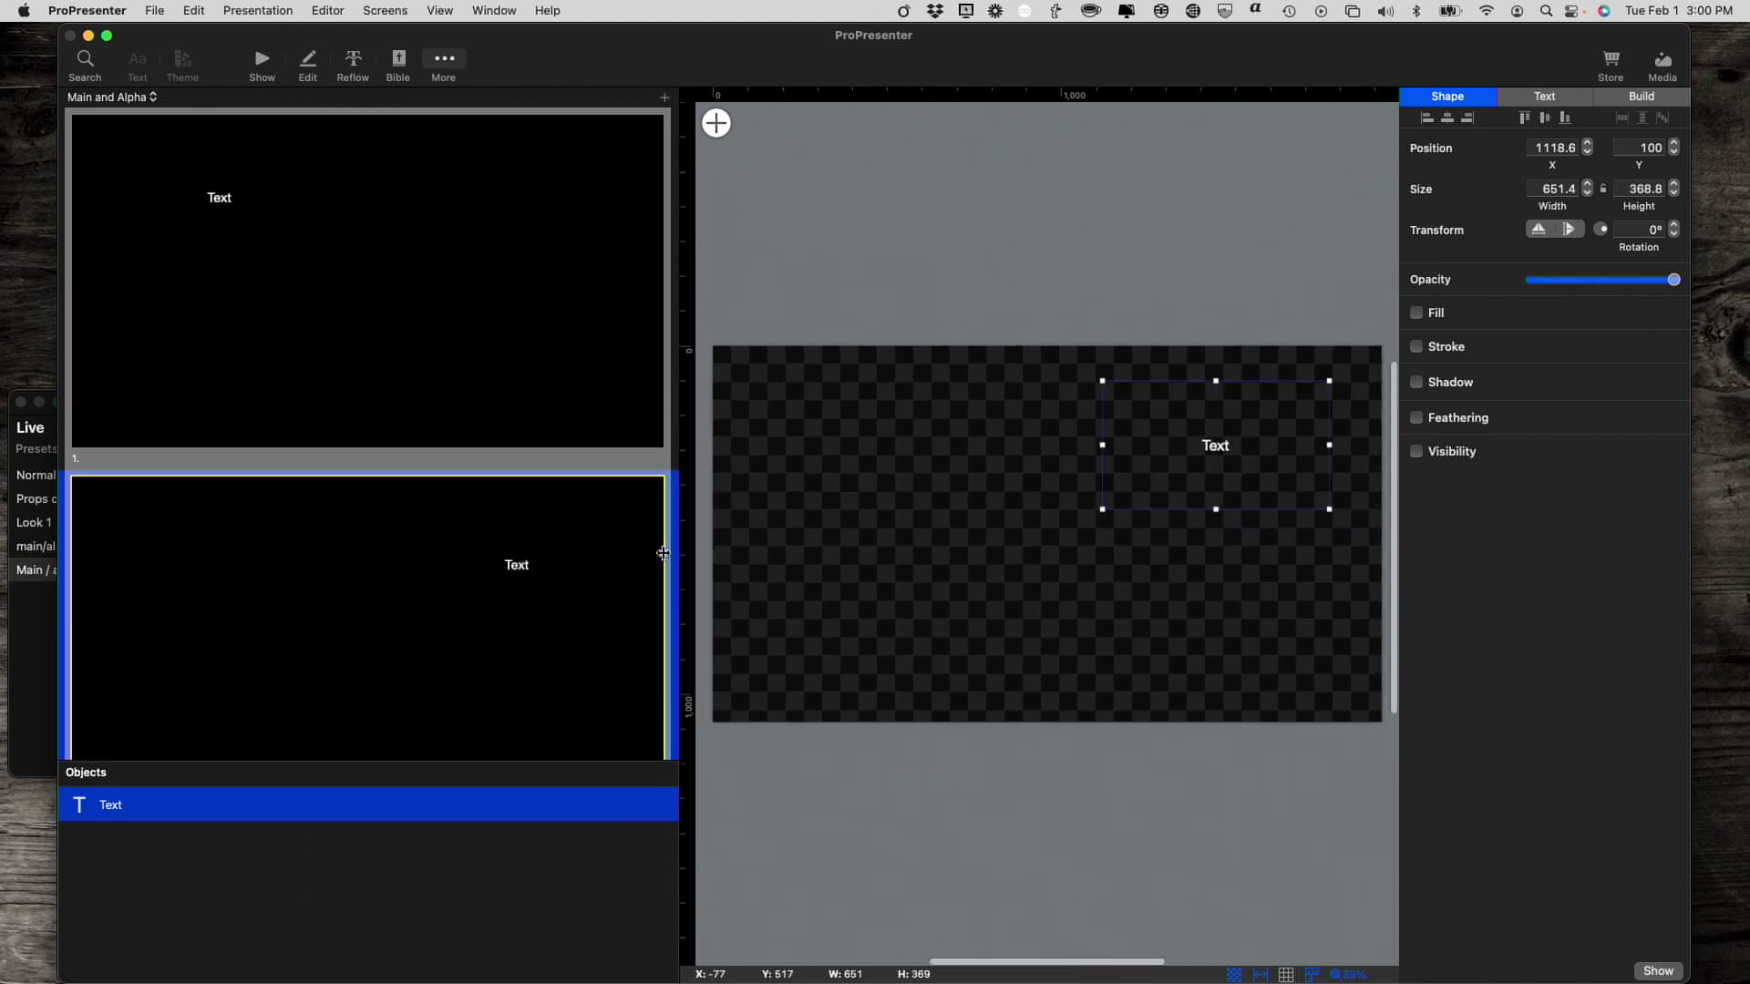
drag(663, 554, 883, 586)
drag(855, 95, 845, 553)
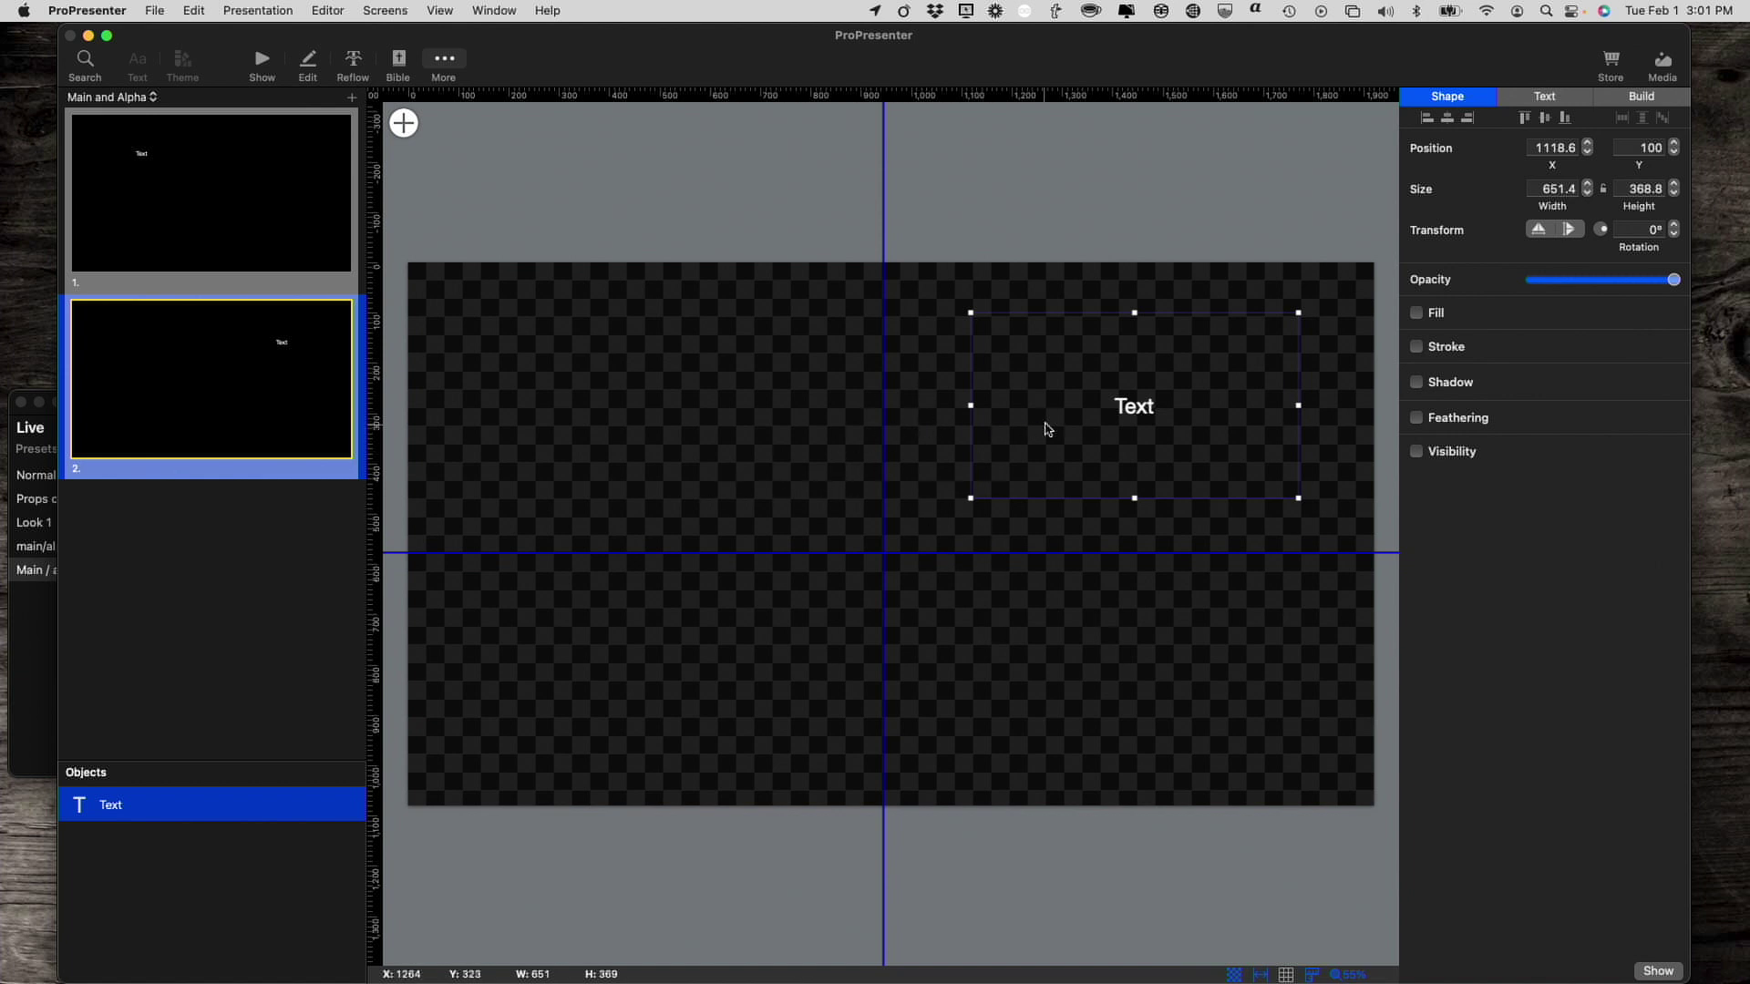
drag(1061, 429, 1051, 428)
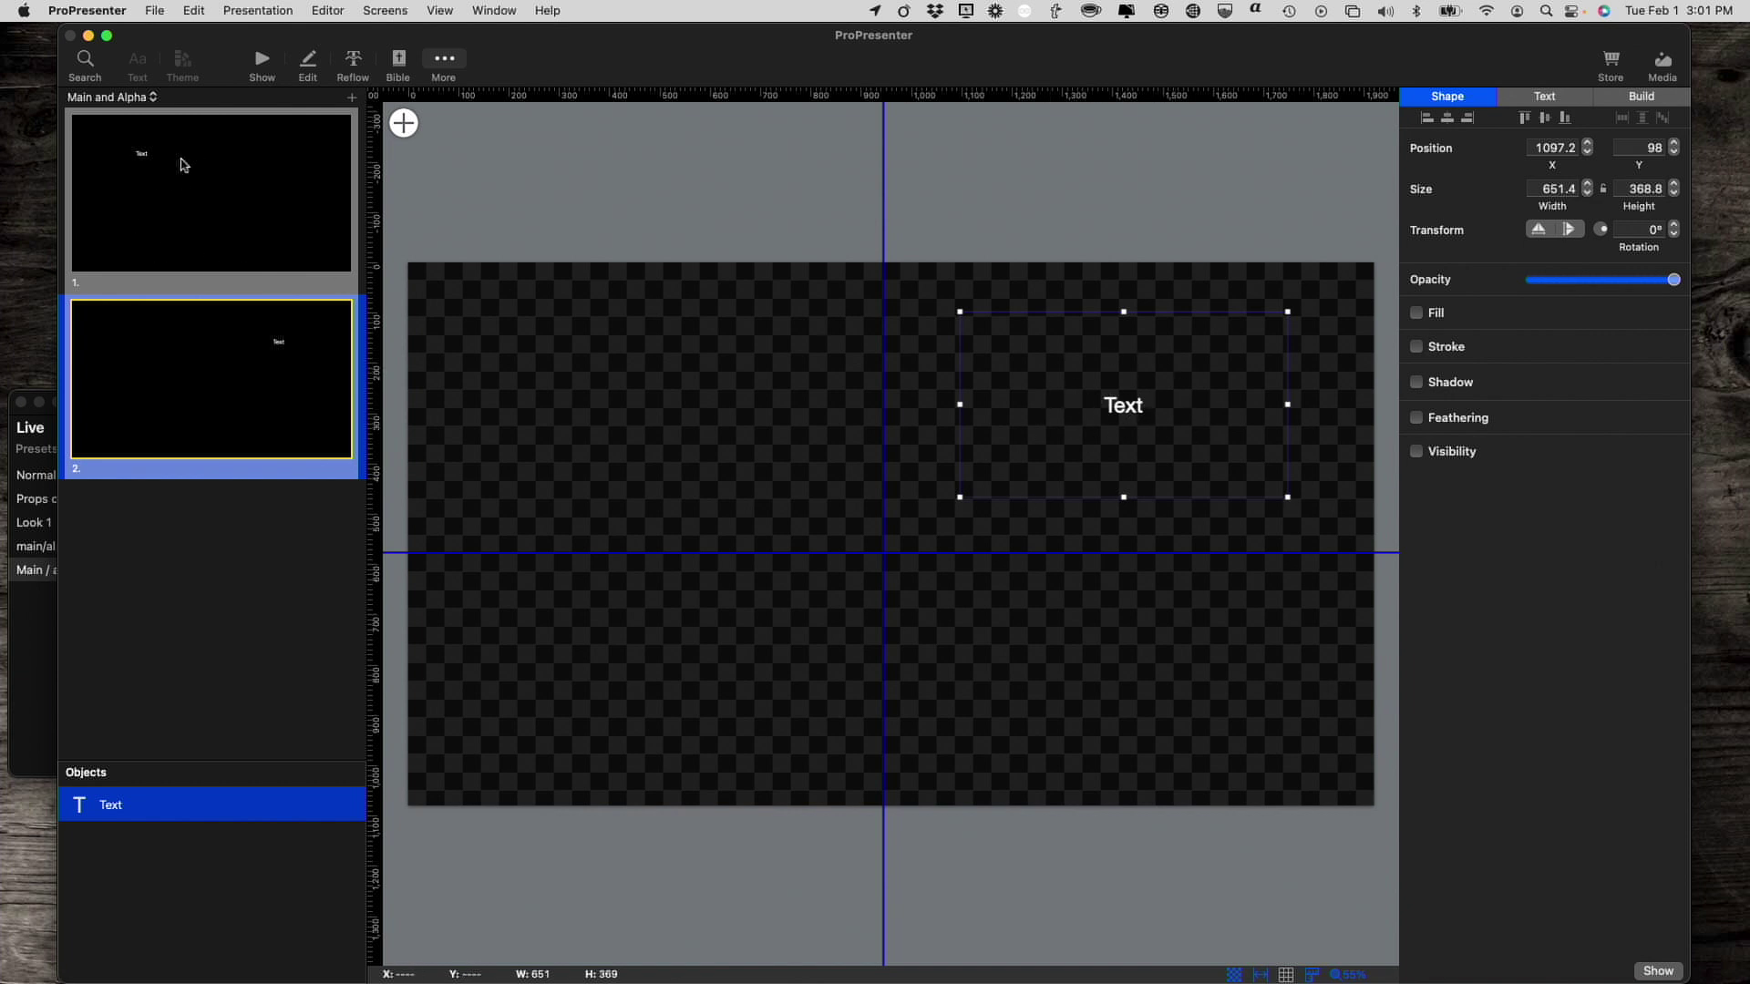
- Rename the first theme template to Main
click(91, 288)
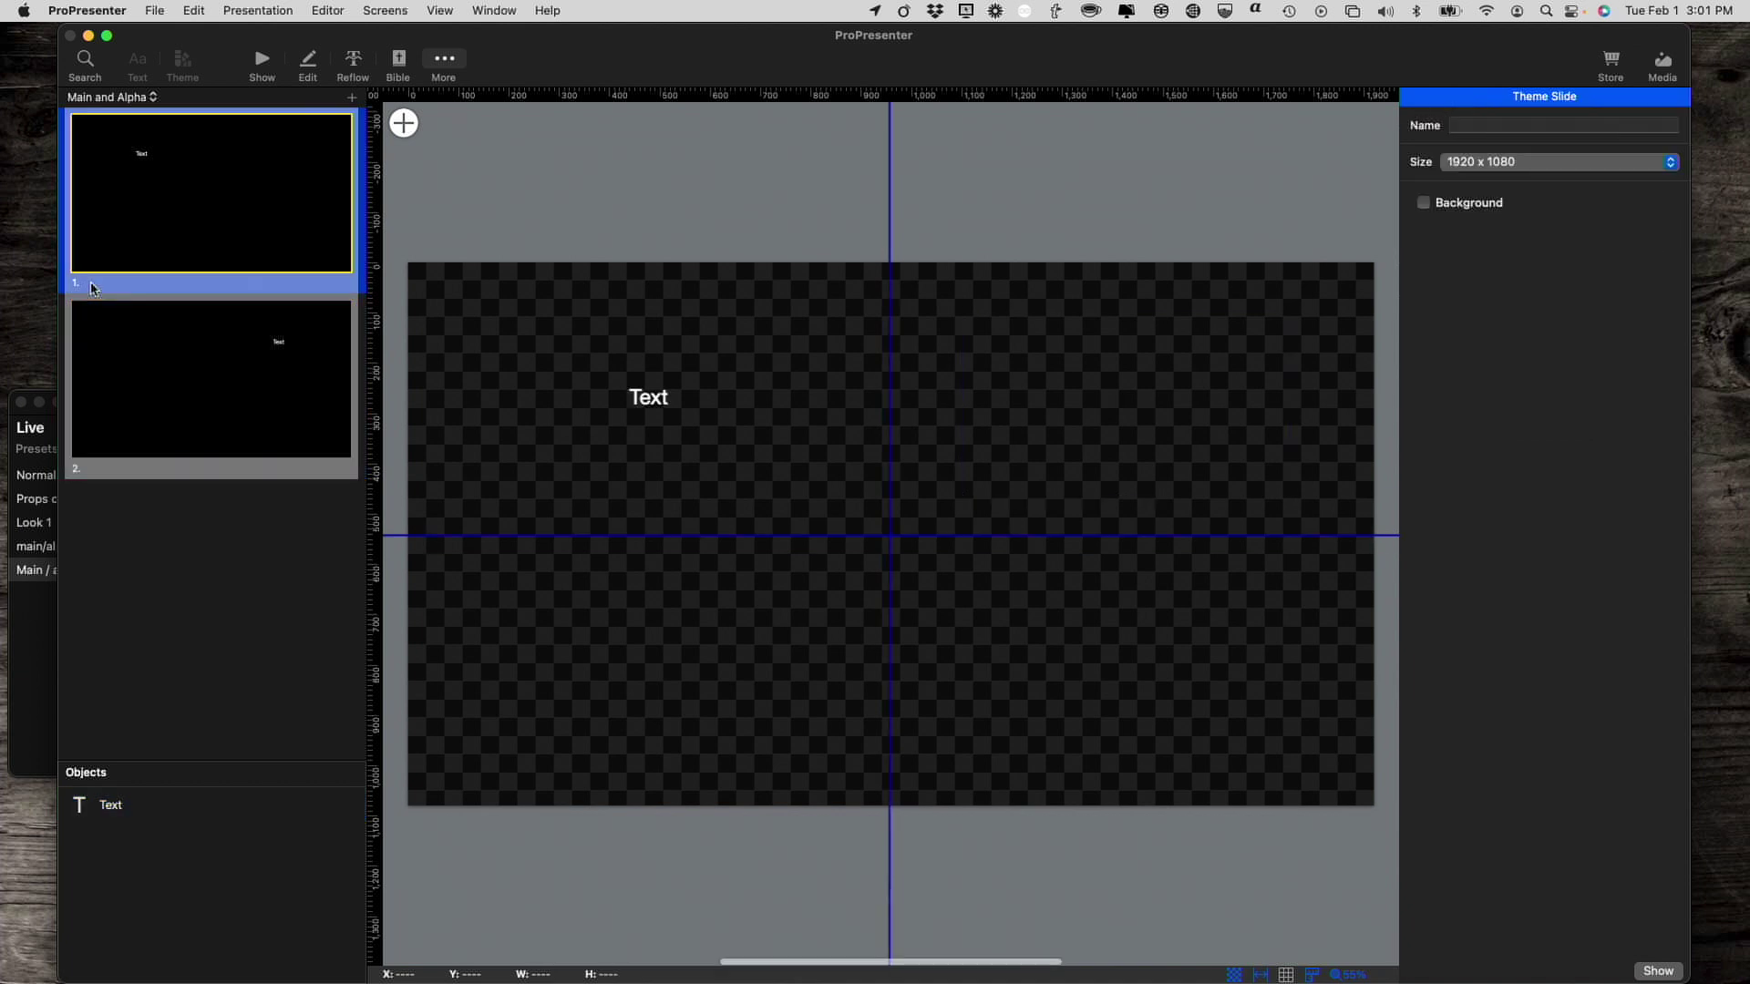
right_click(92, 290)
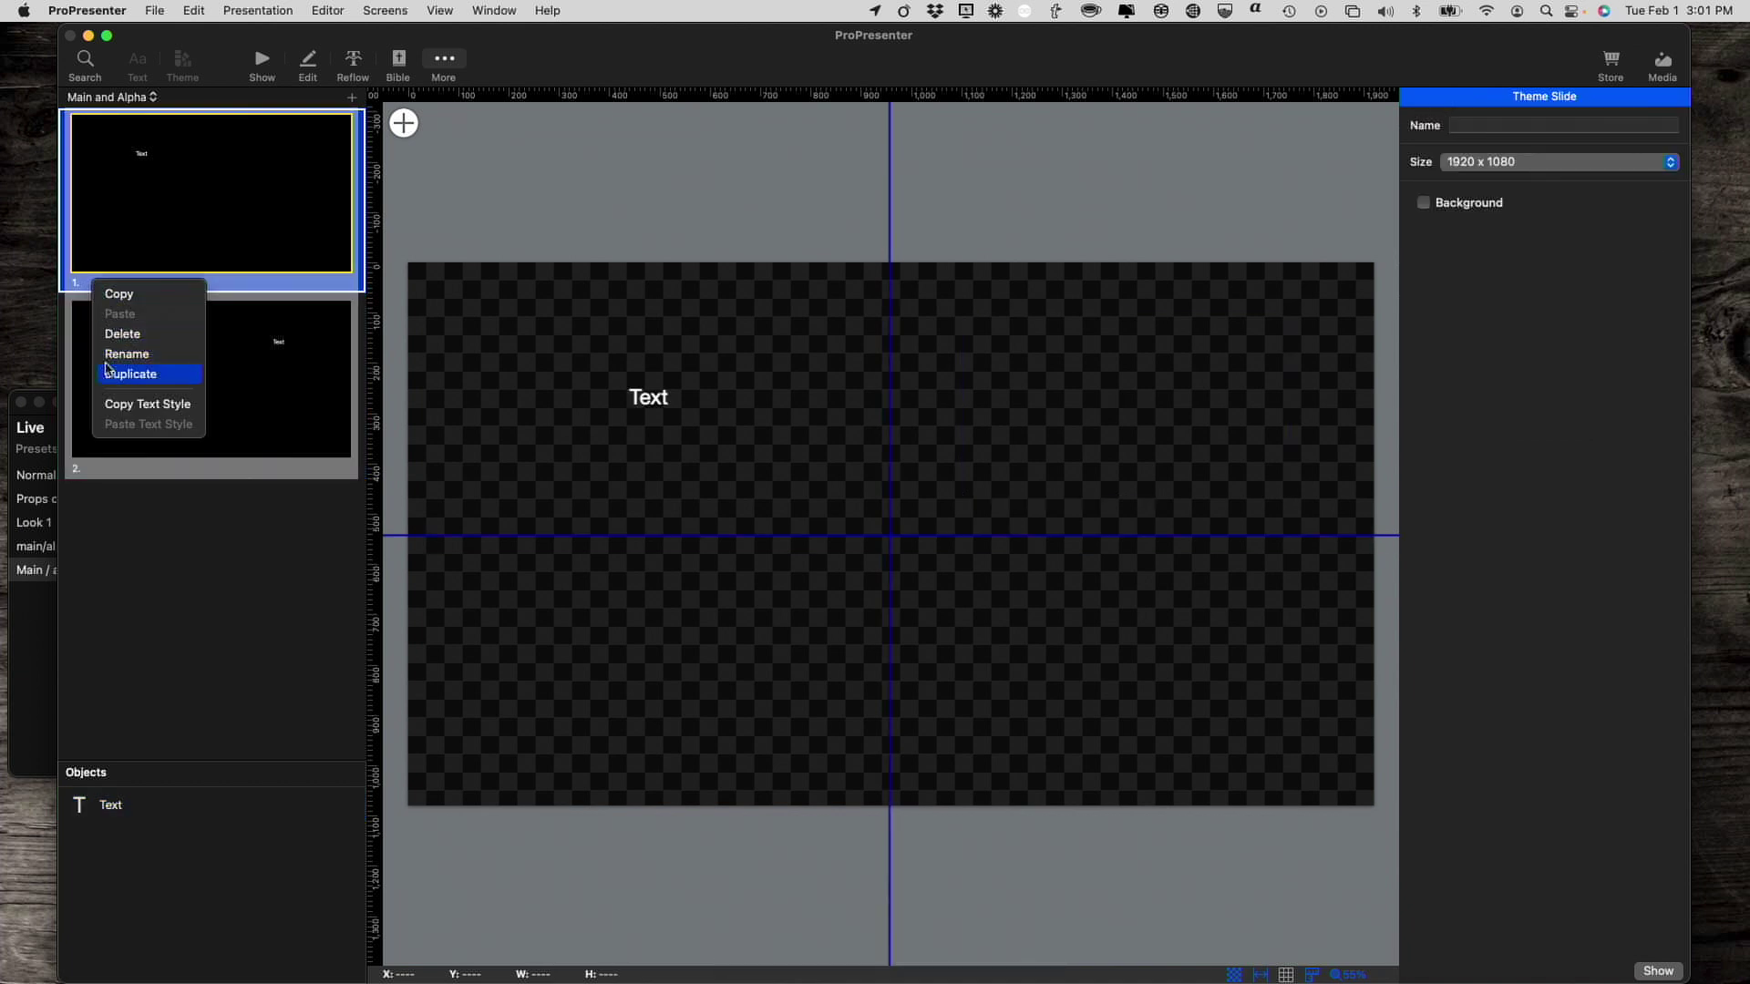
click(112, 354)
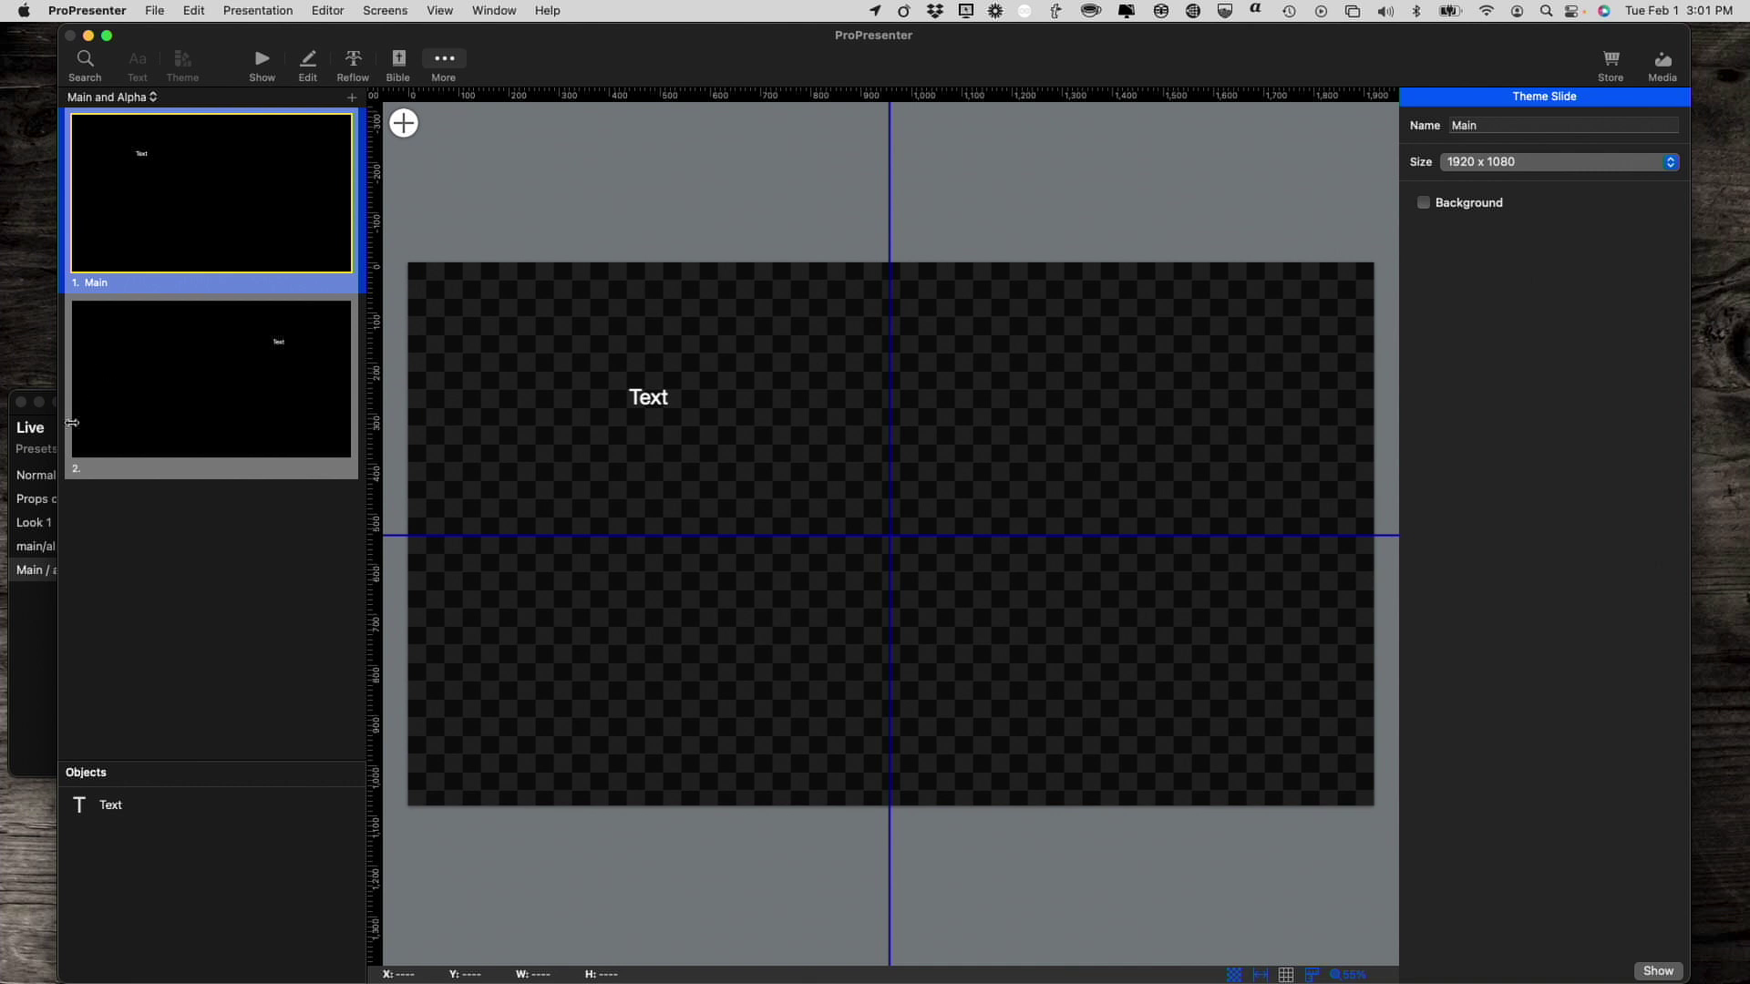
- Rename the second template to Alpha and go back to the show view
right_click(100, 471)
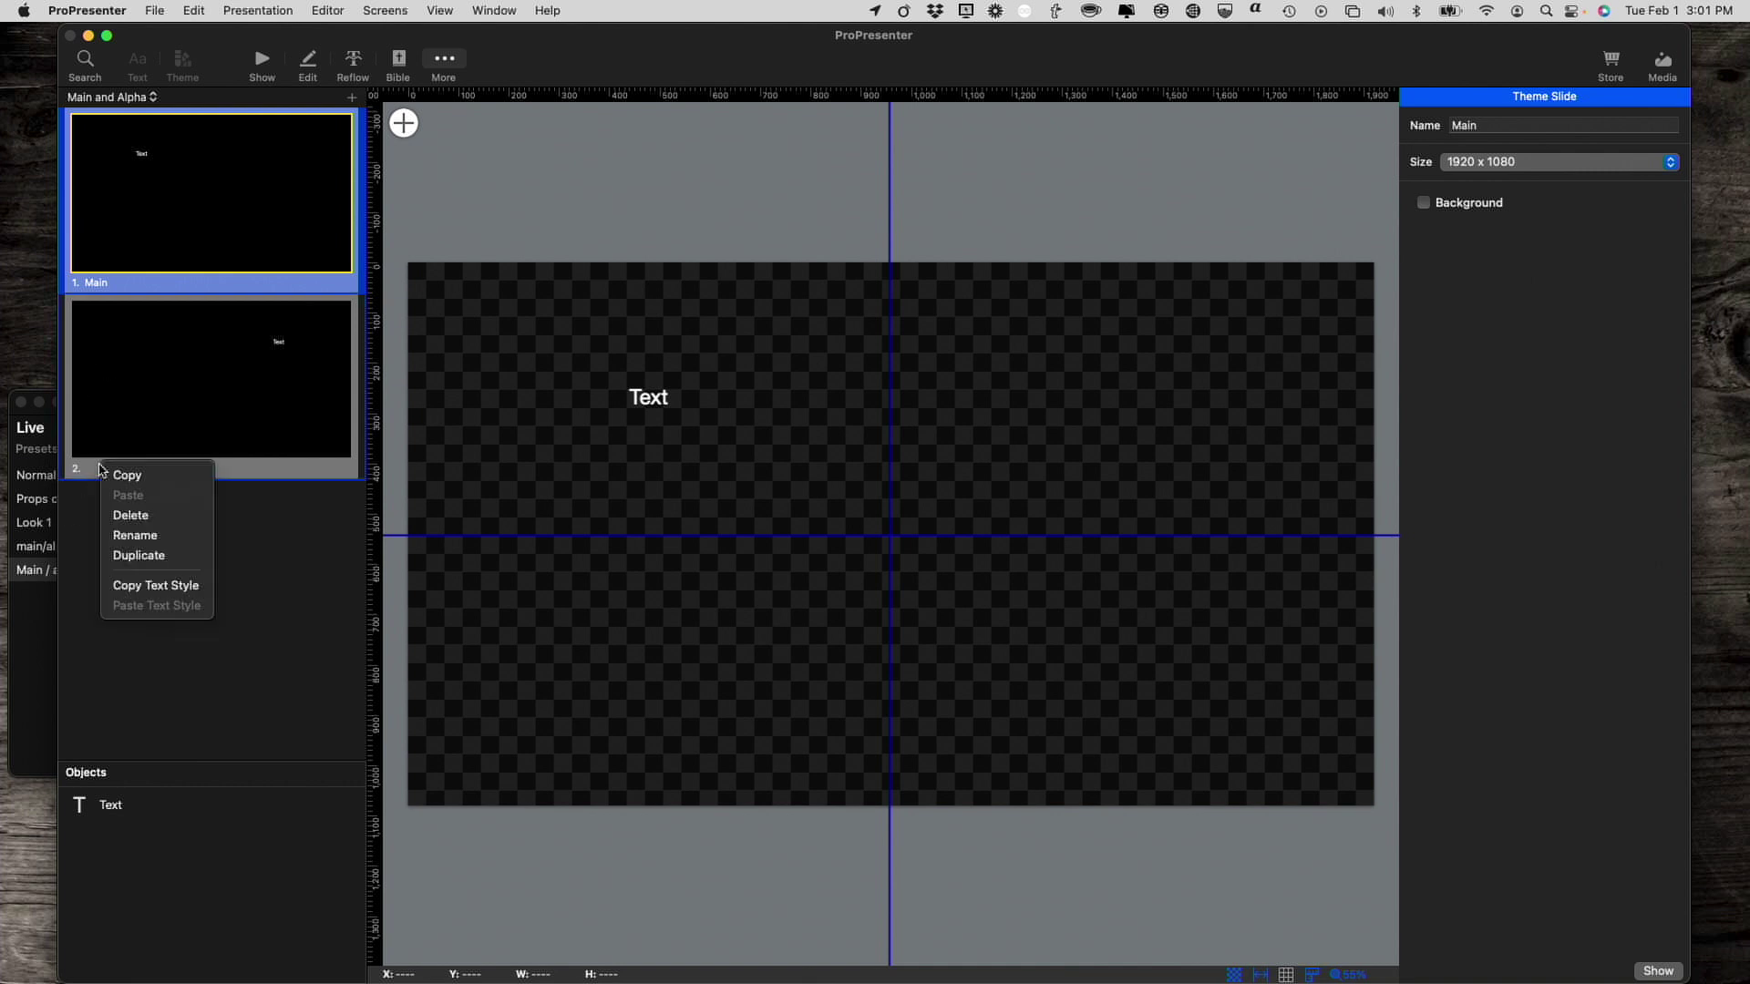
click(125, 536)
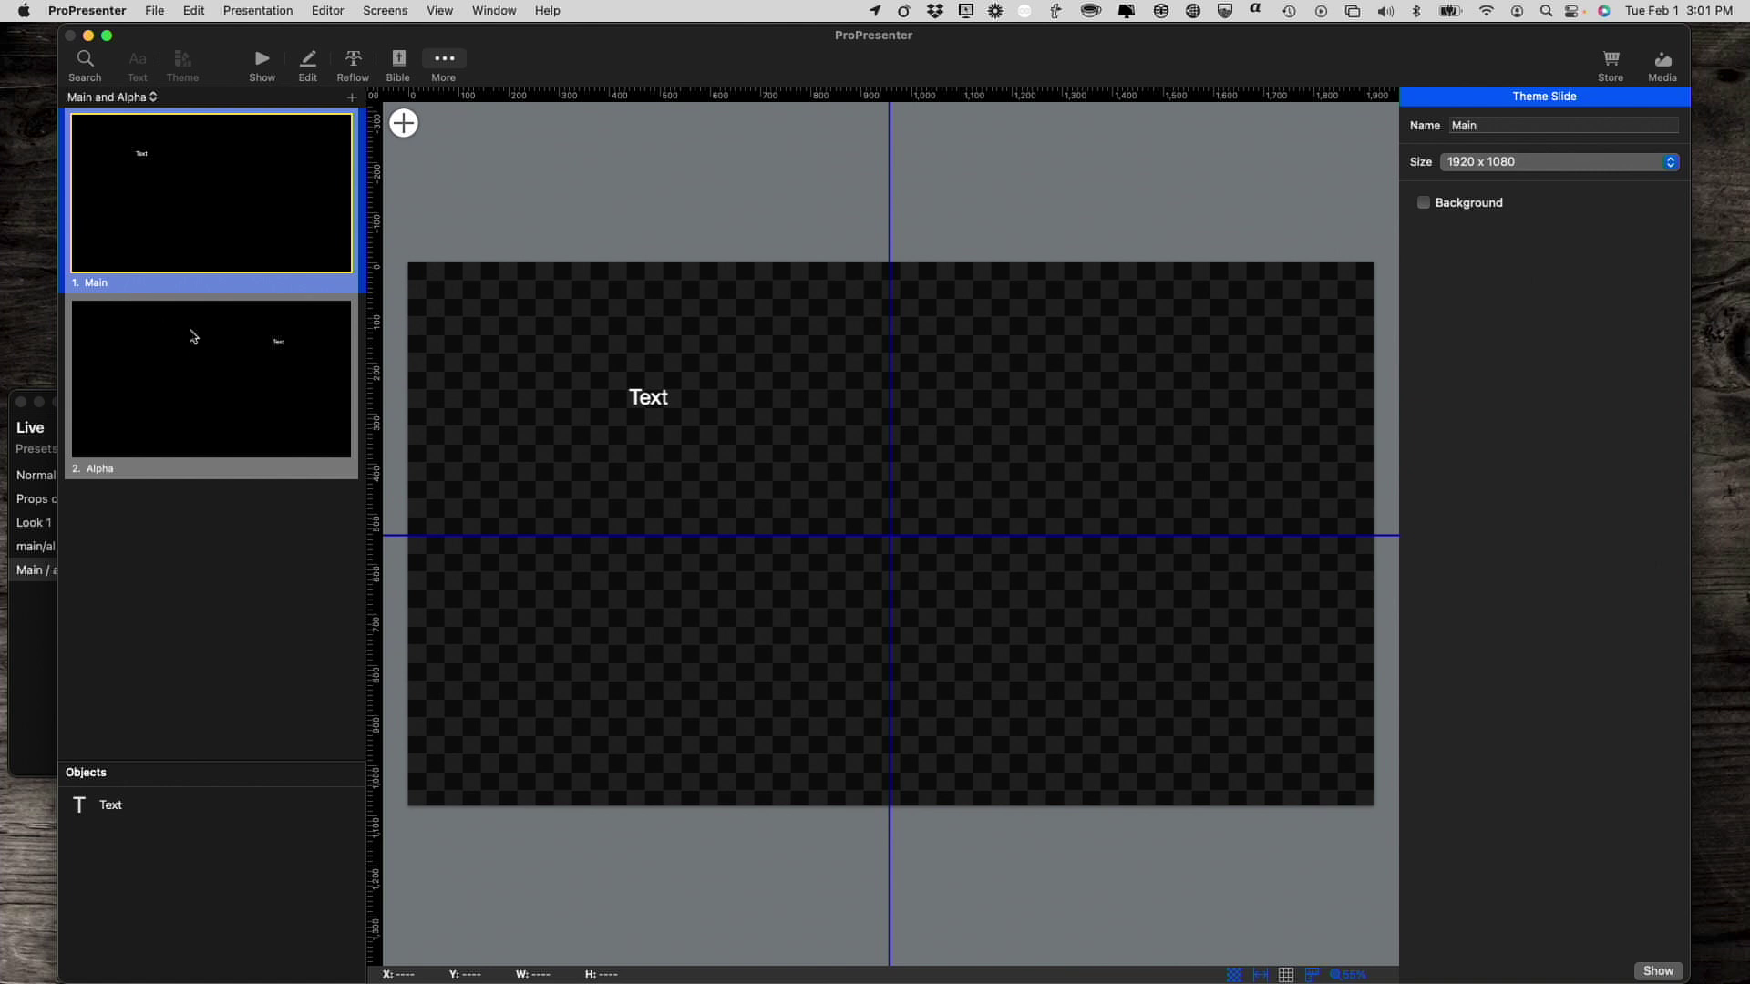
click(186, 351)
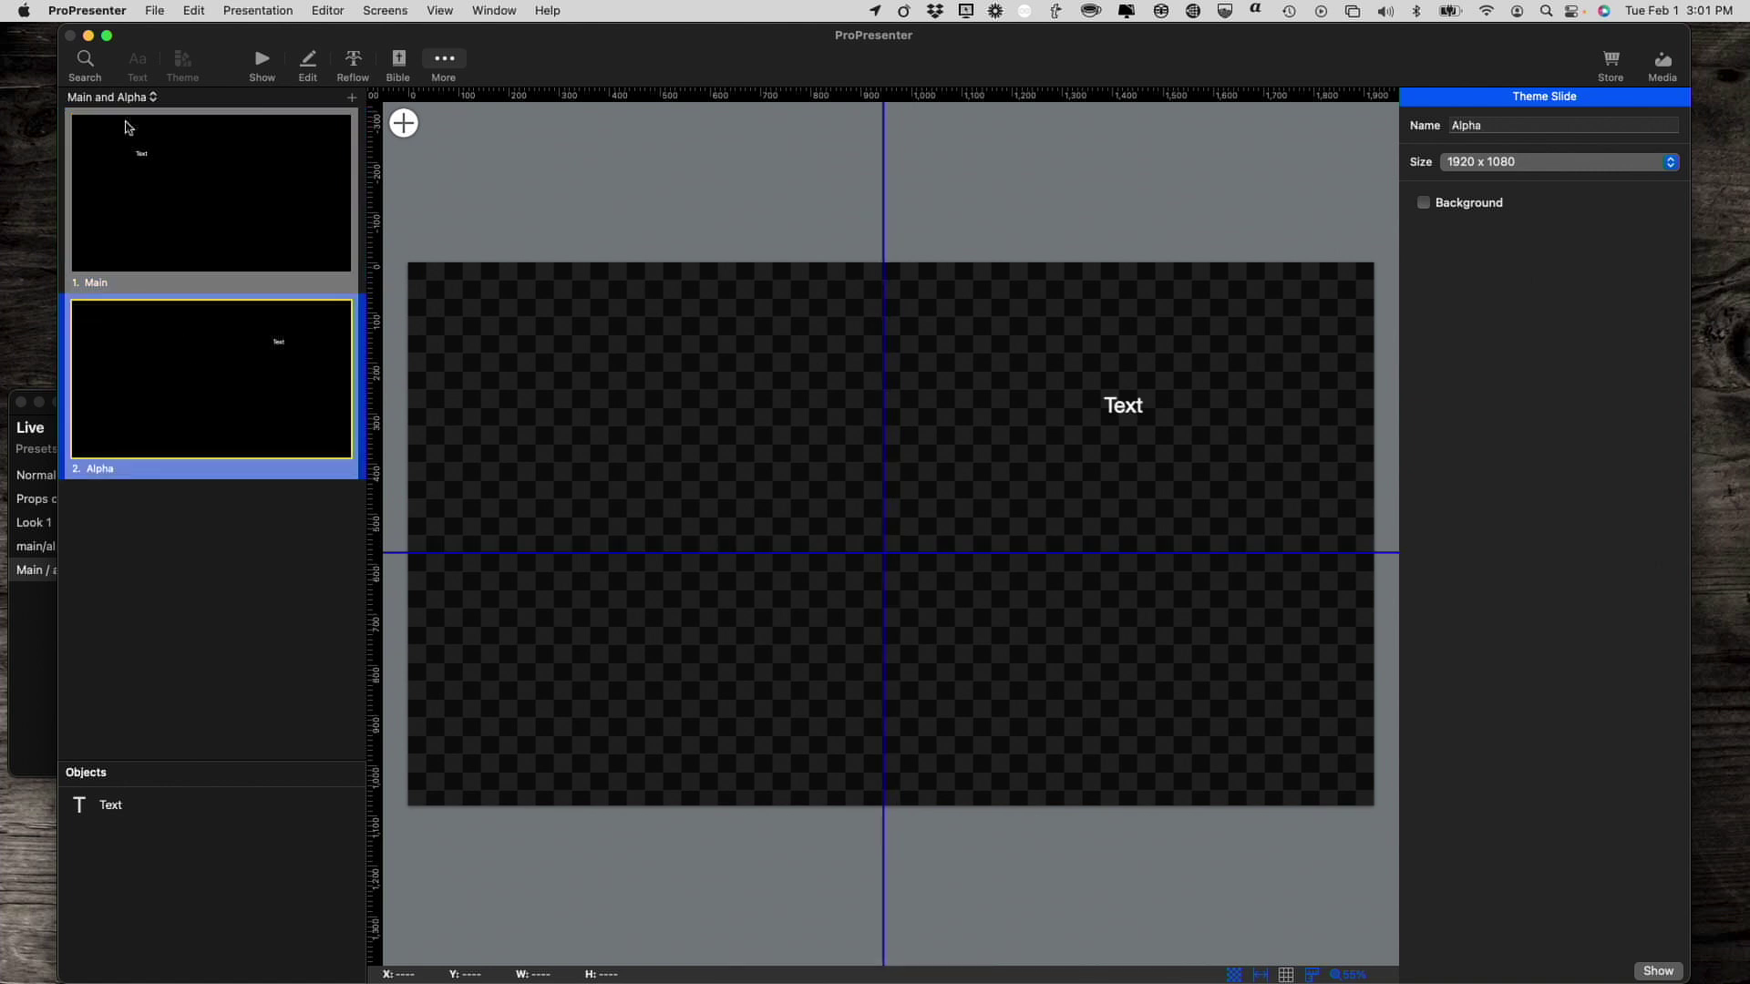
click(262, 62)
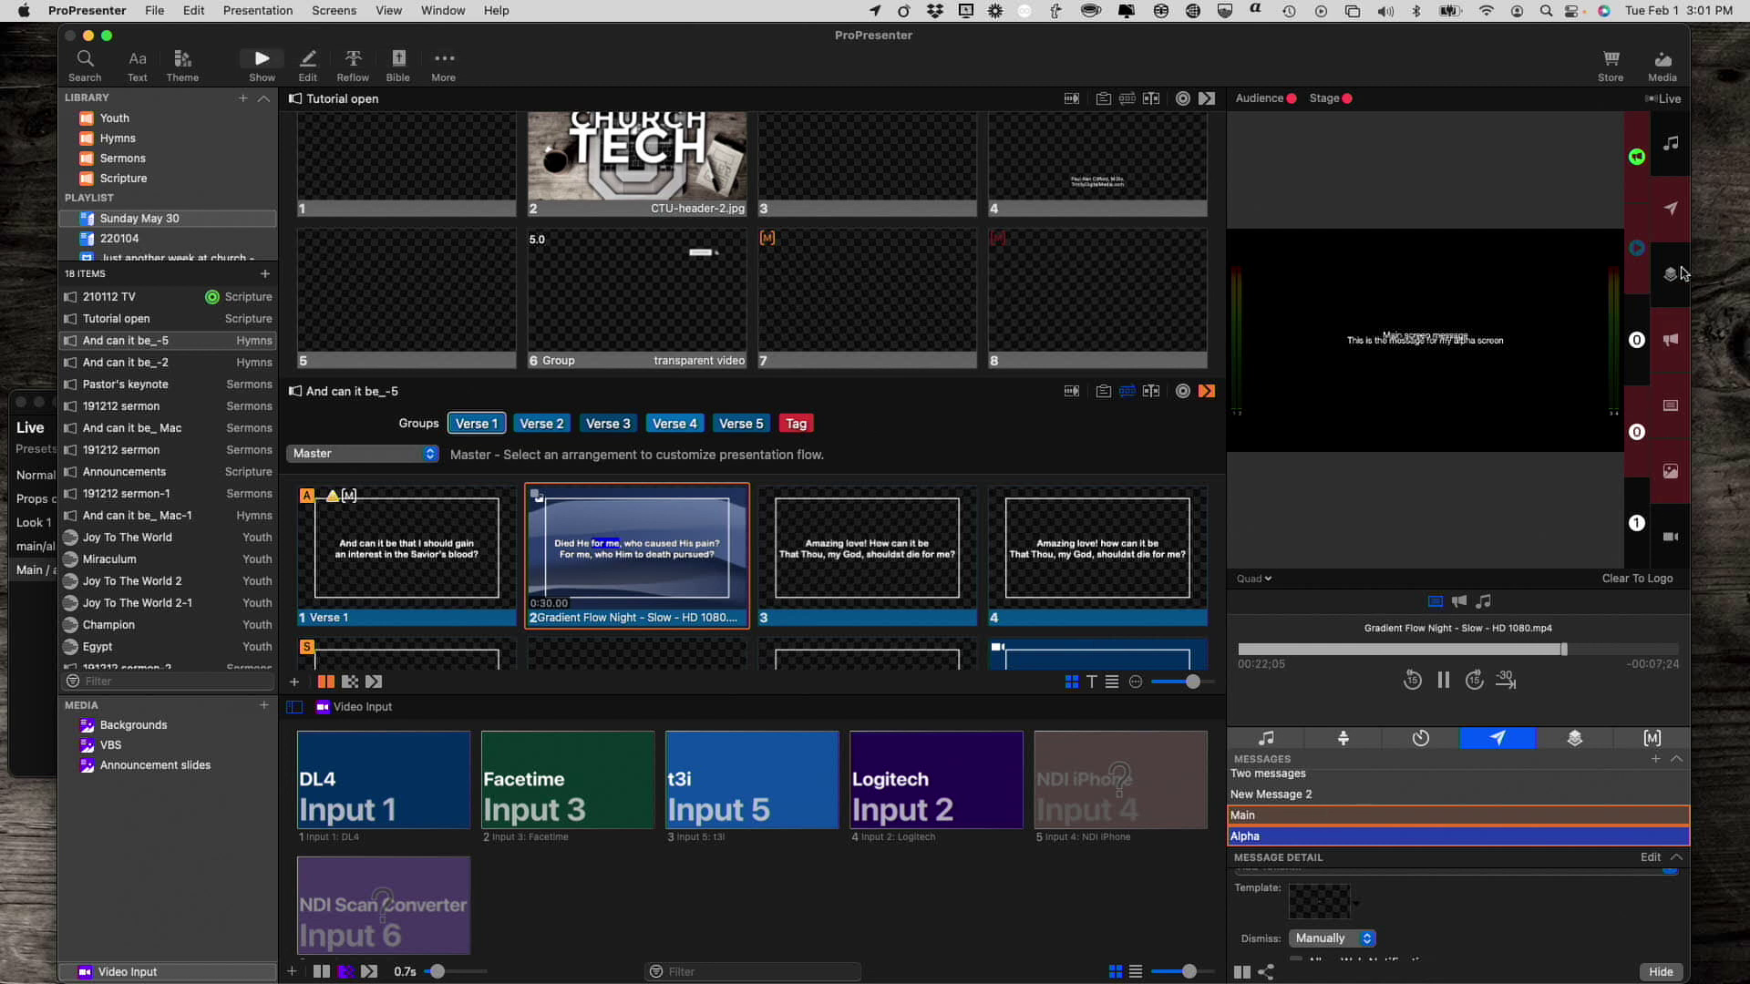
- Take the live Main message off screen and give it the Main and Alpha theme's Main template
click(1671, 214)
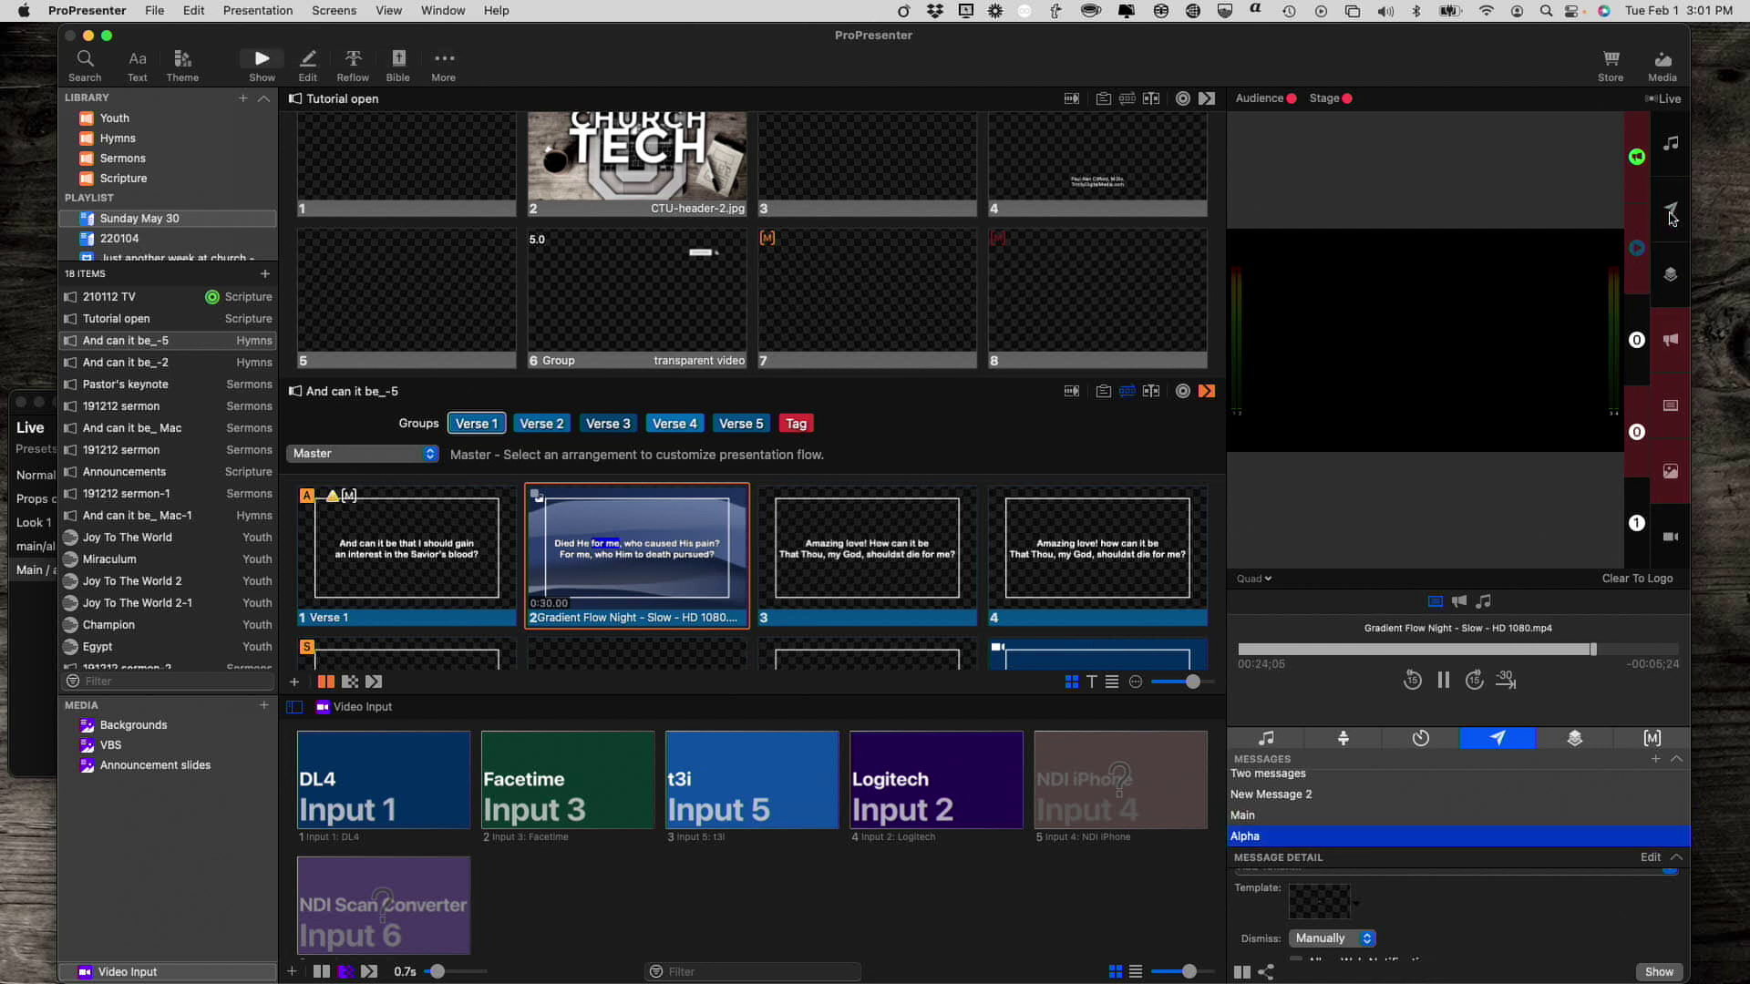
click(1495, 817)
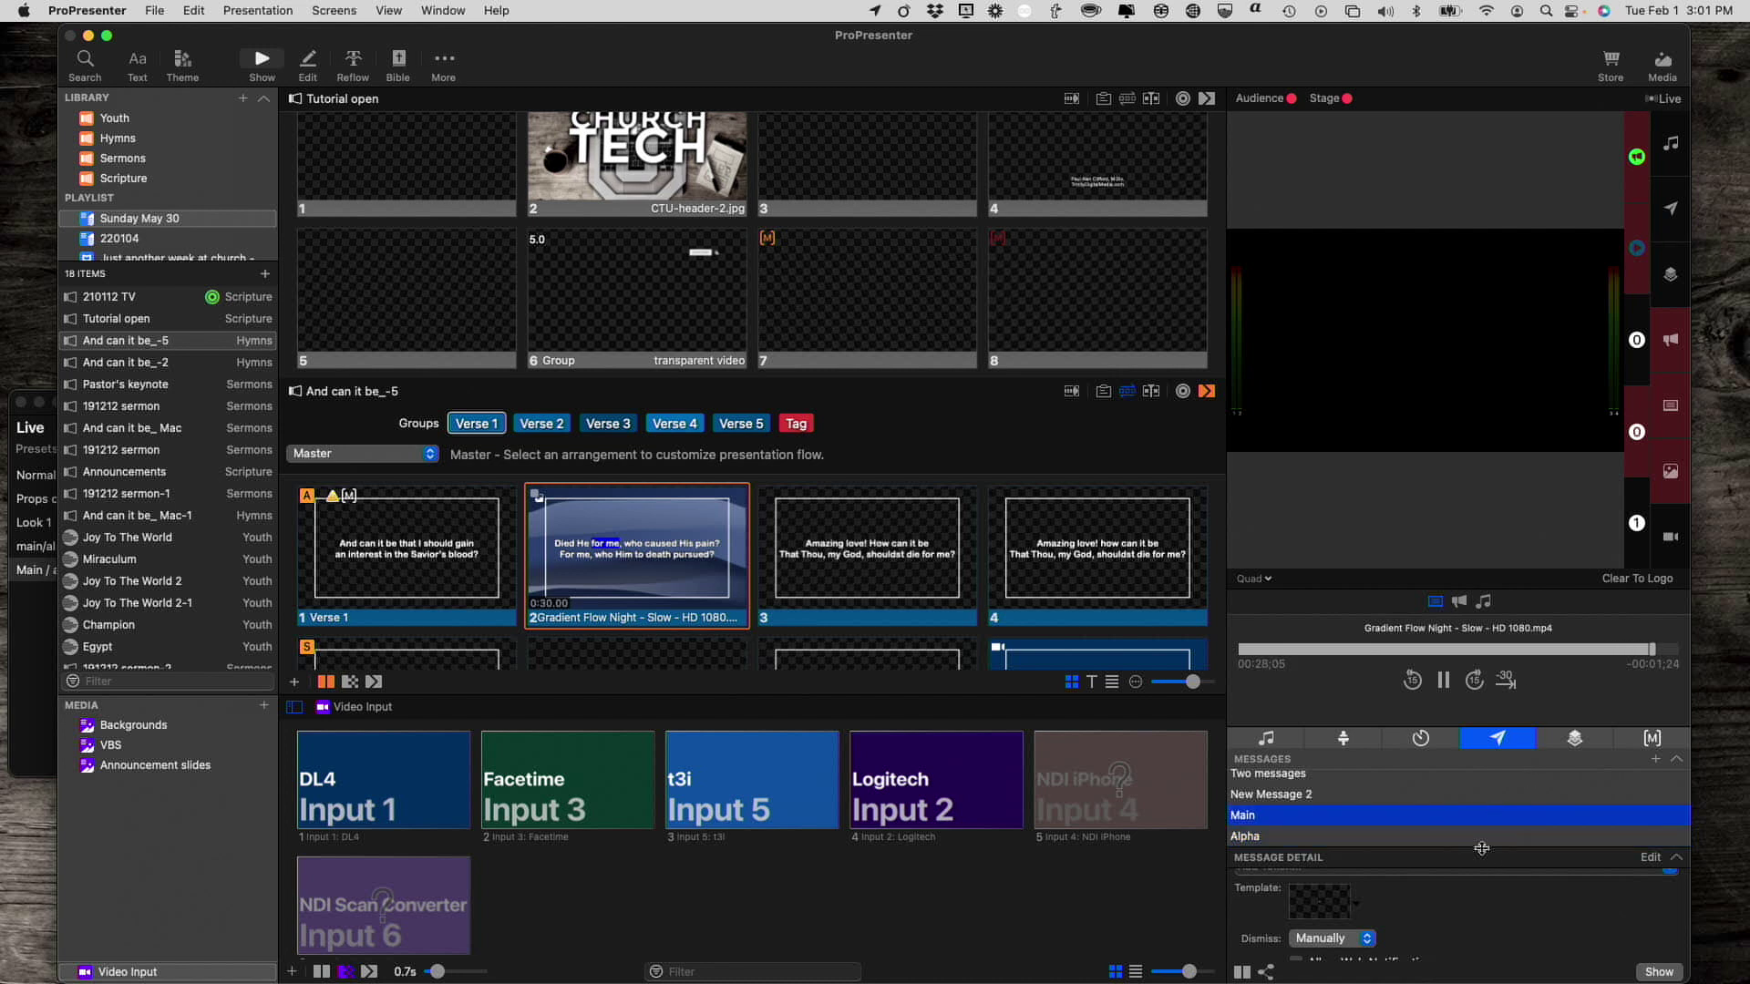
click(1326, 903)
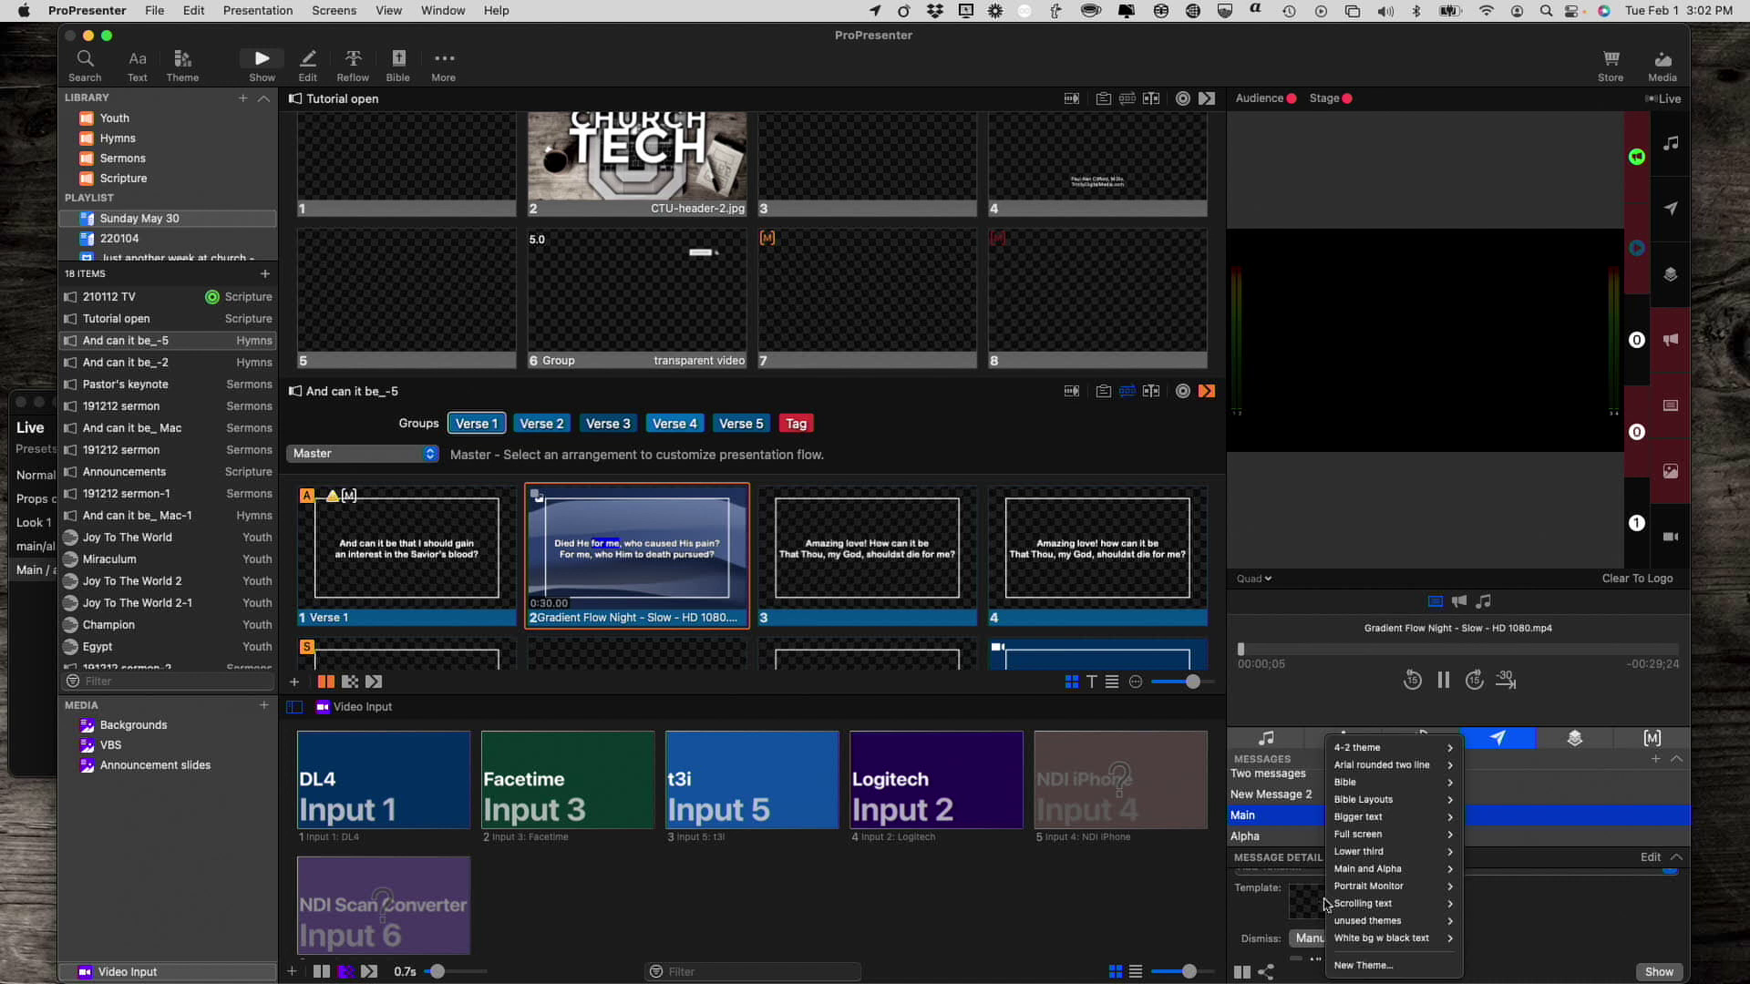
mouse_move(1372, 894)
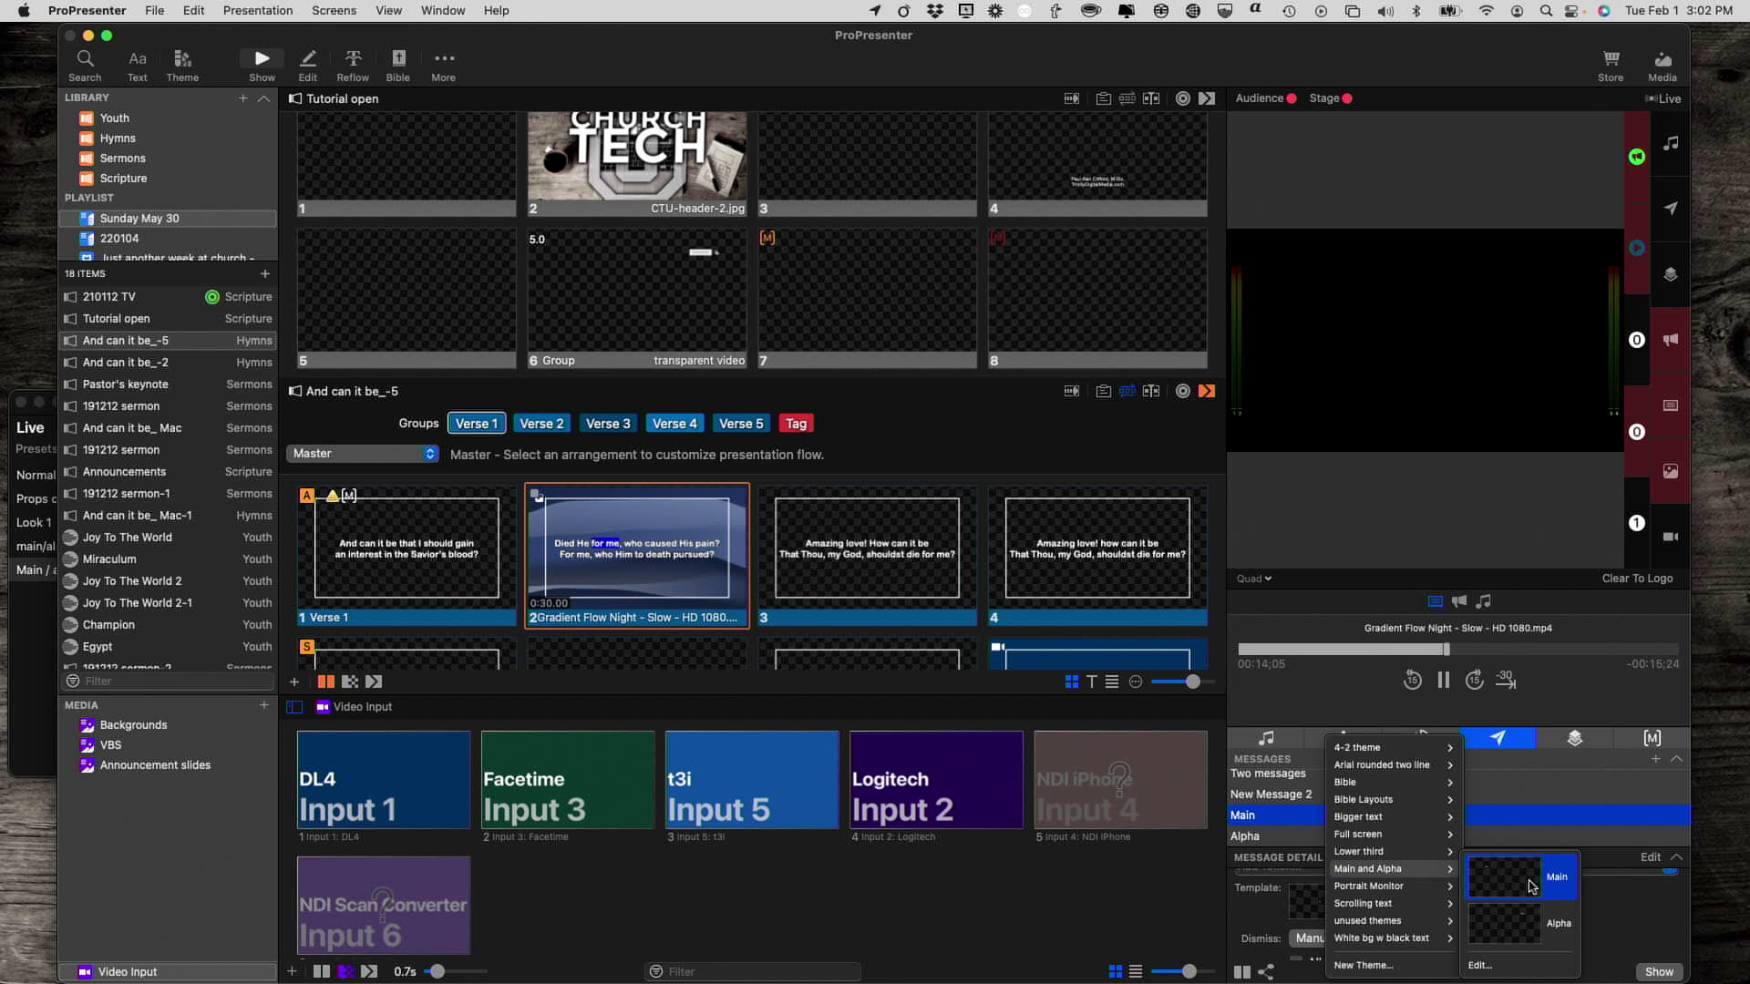
click(1530, 885)
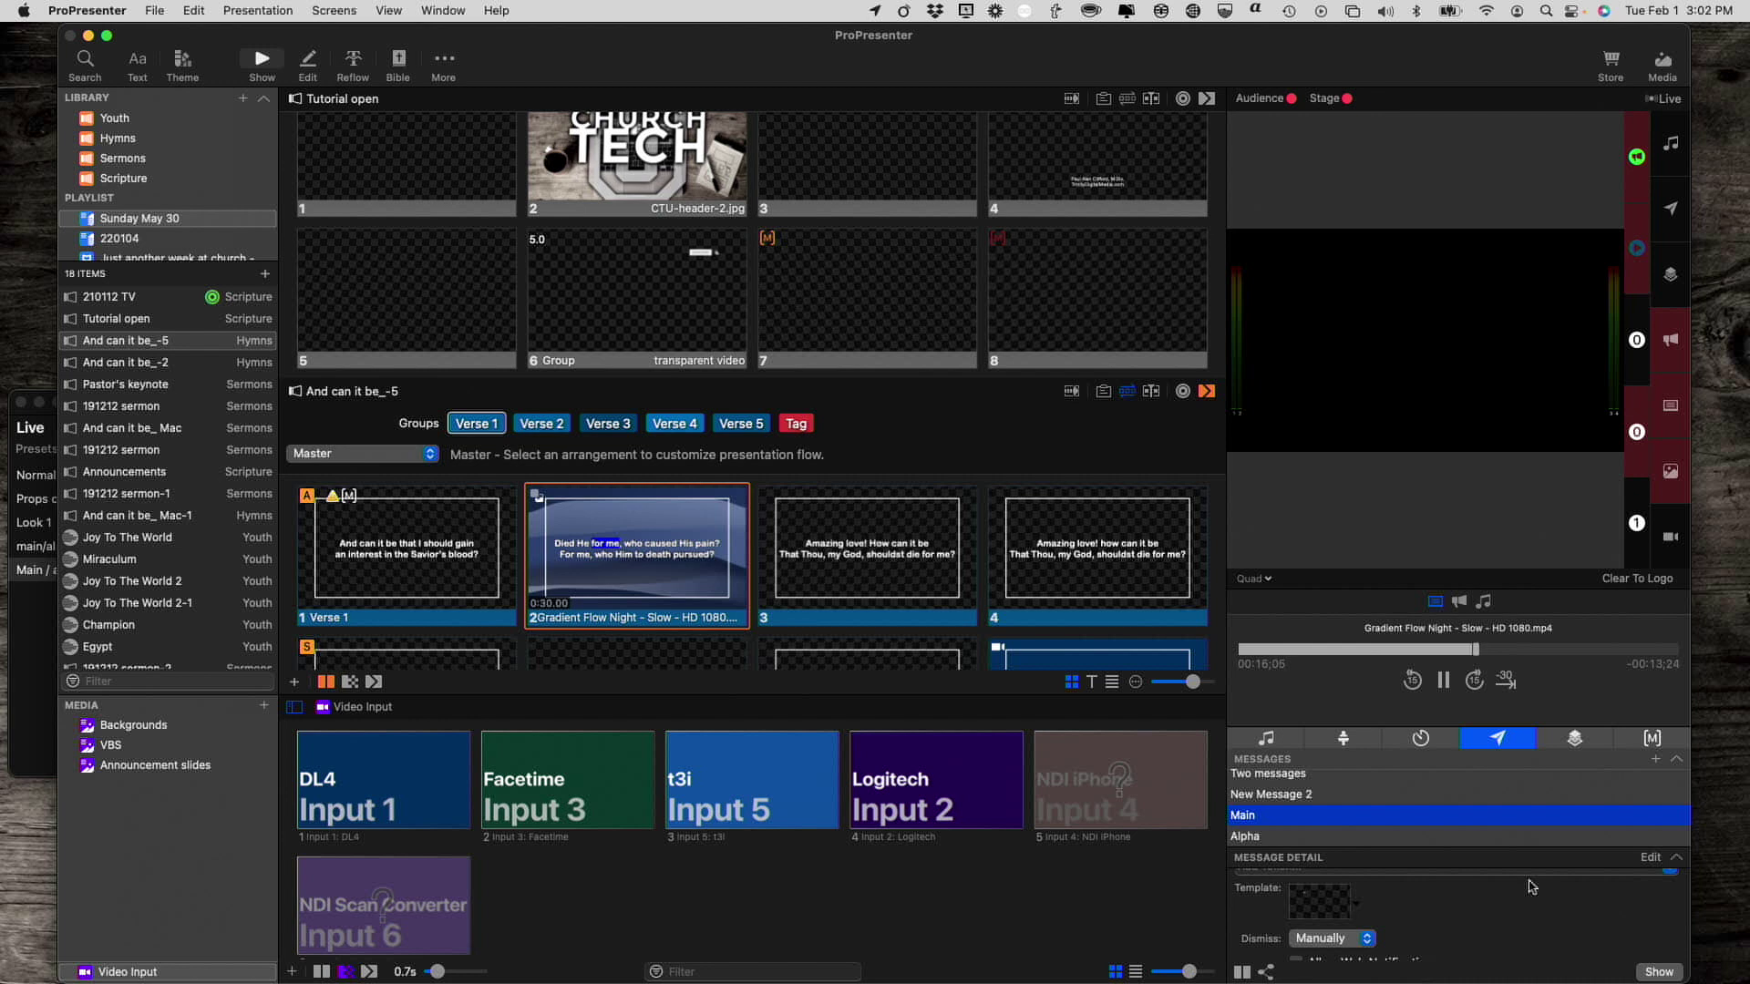
- Assign the Alpha template from the Main and Alpha theme to the Alpha message
click(1469, 838)
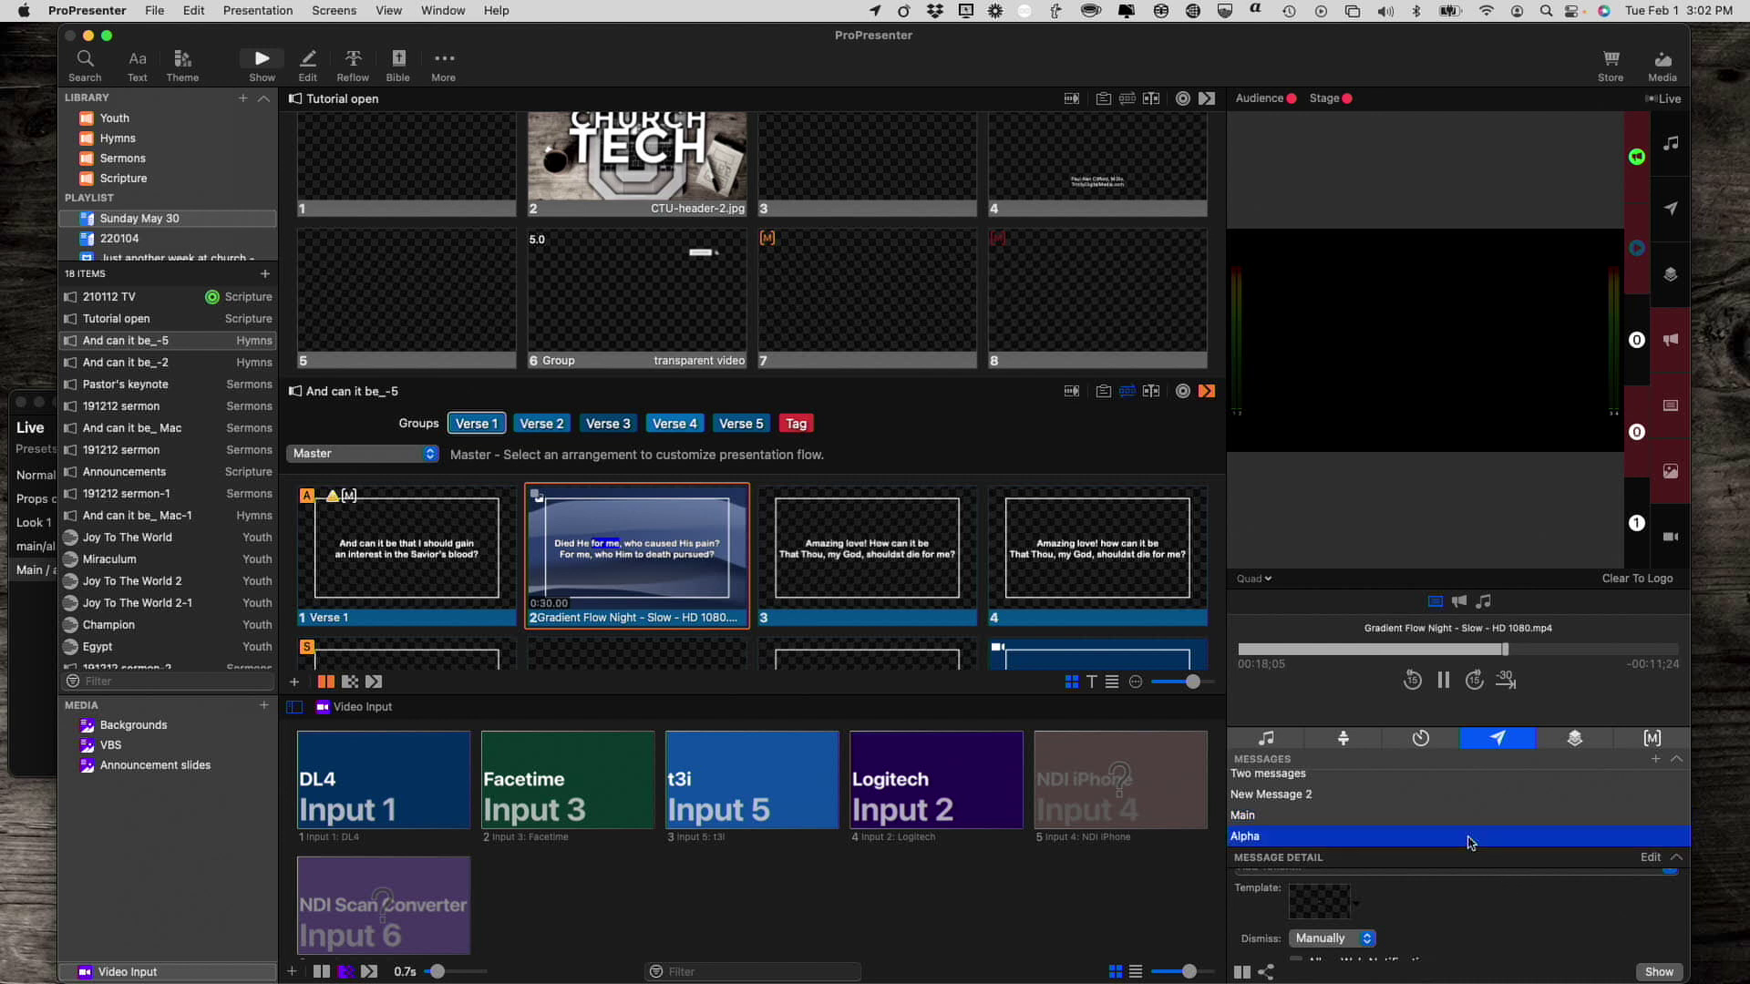
click(1342, 905)
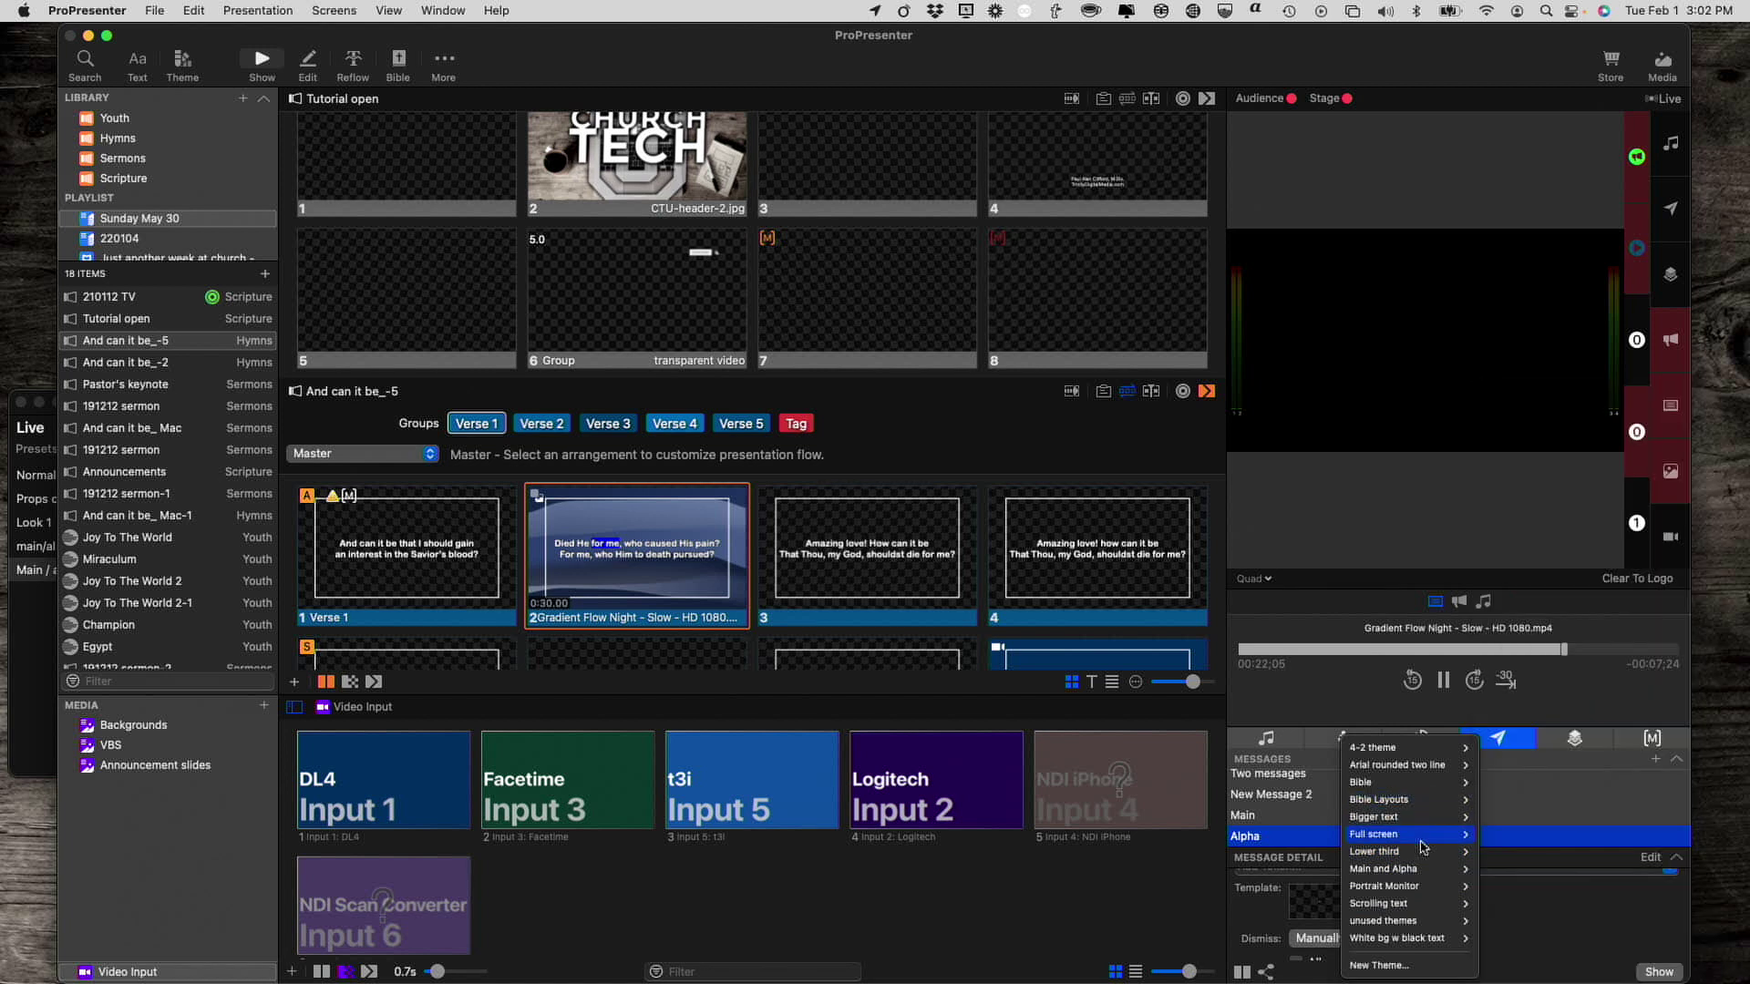
mouse_move(1422, 870)
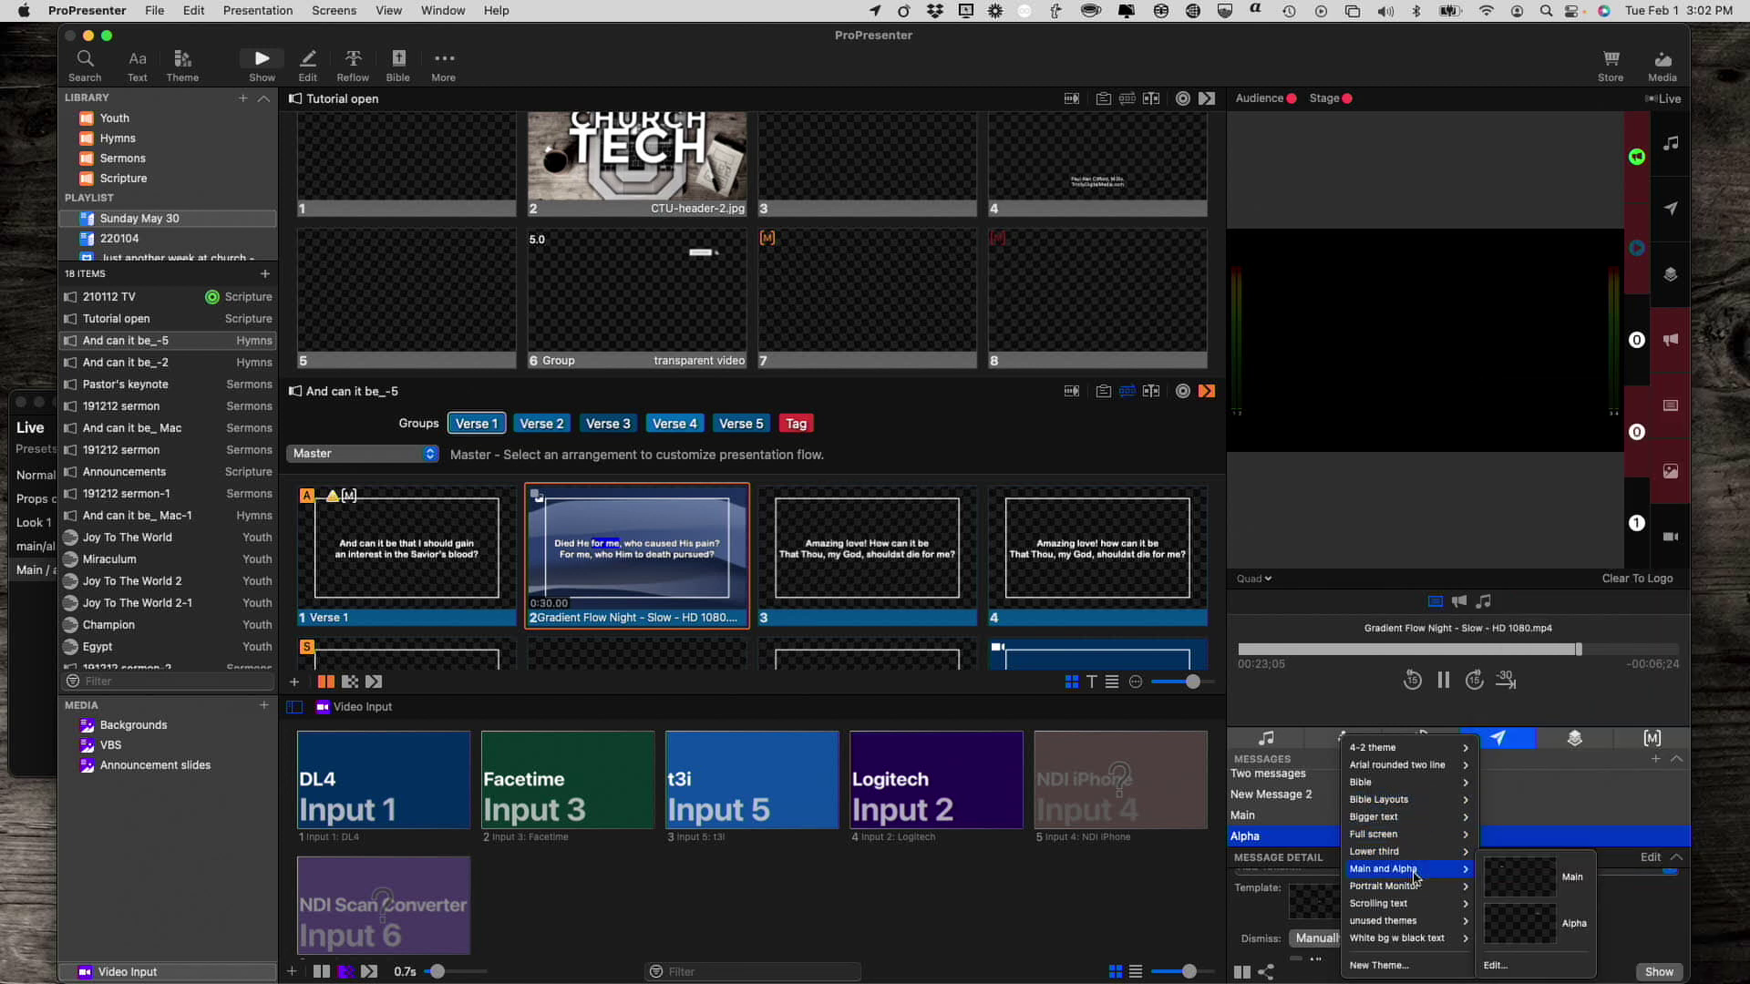
click(1547, 929)
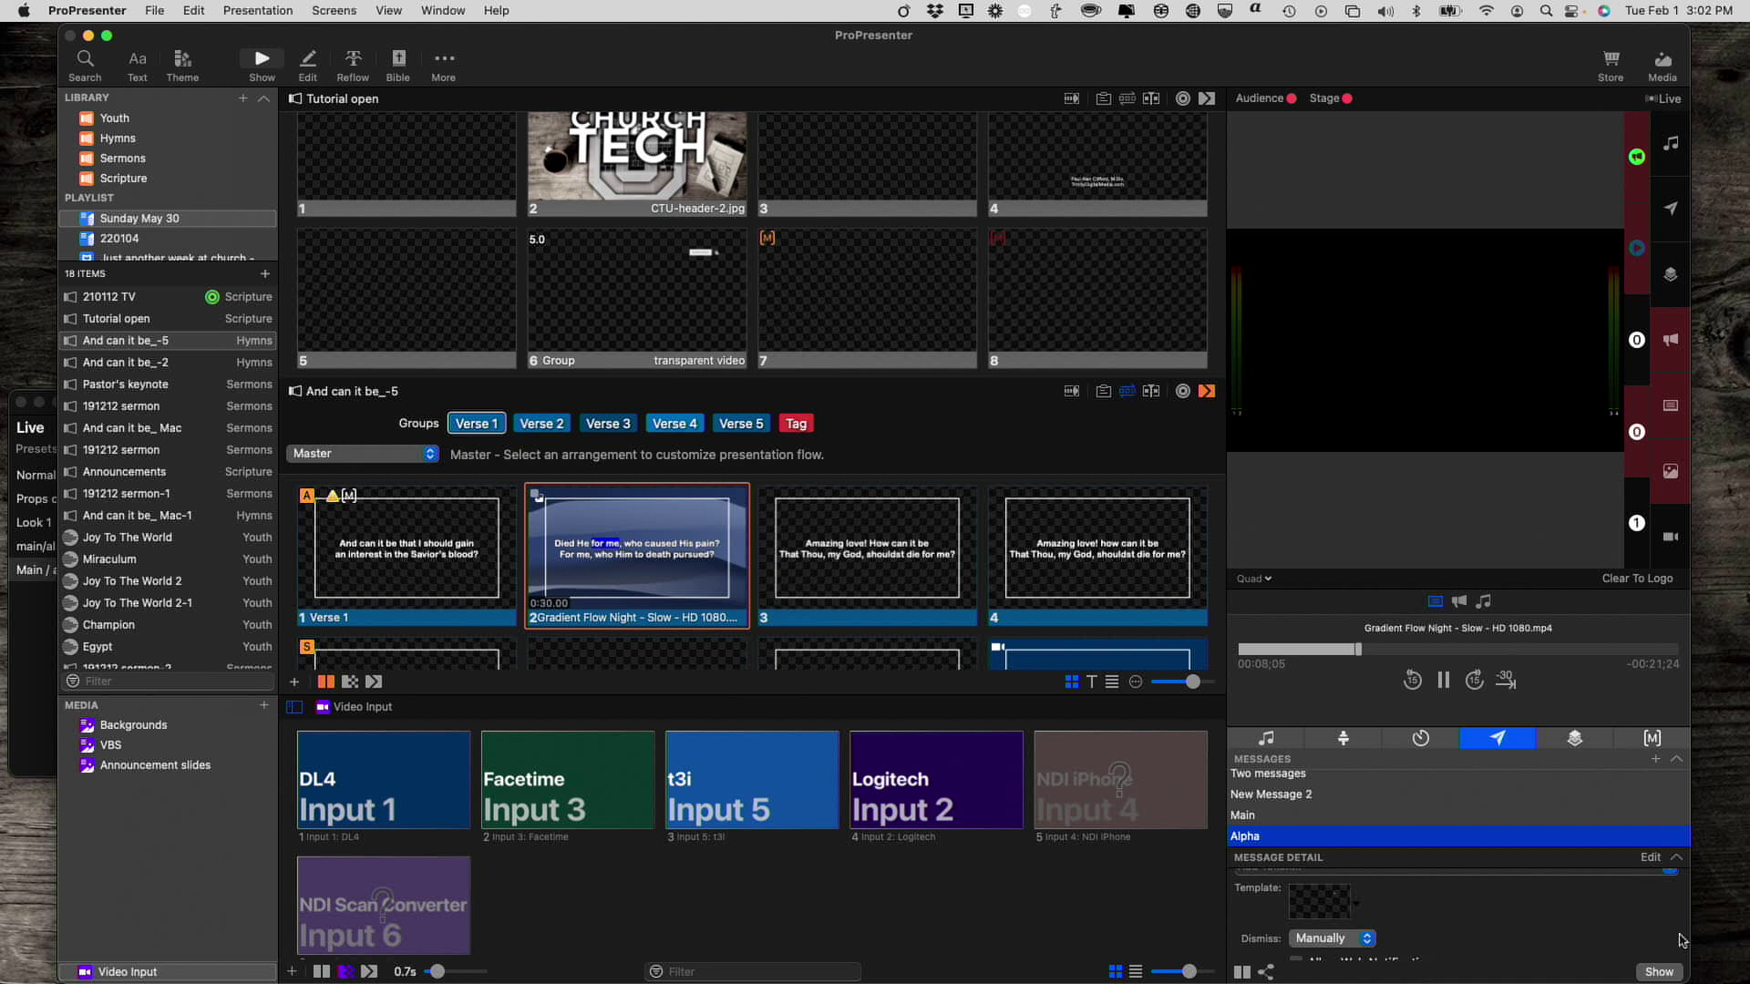
- Send the Alpha message live, then the Main message, and list the outputs to preview
click(1659, 972)
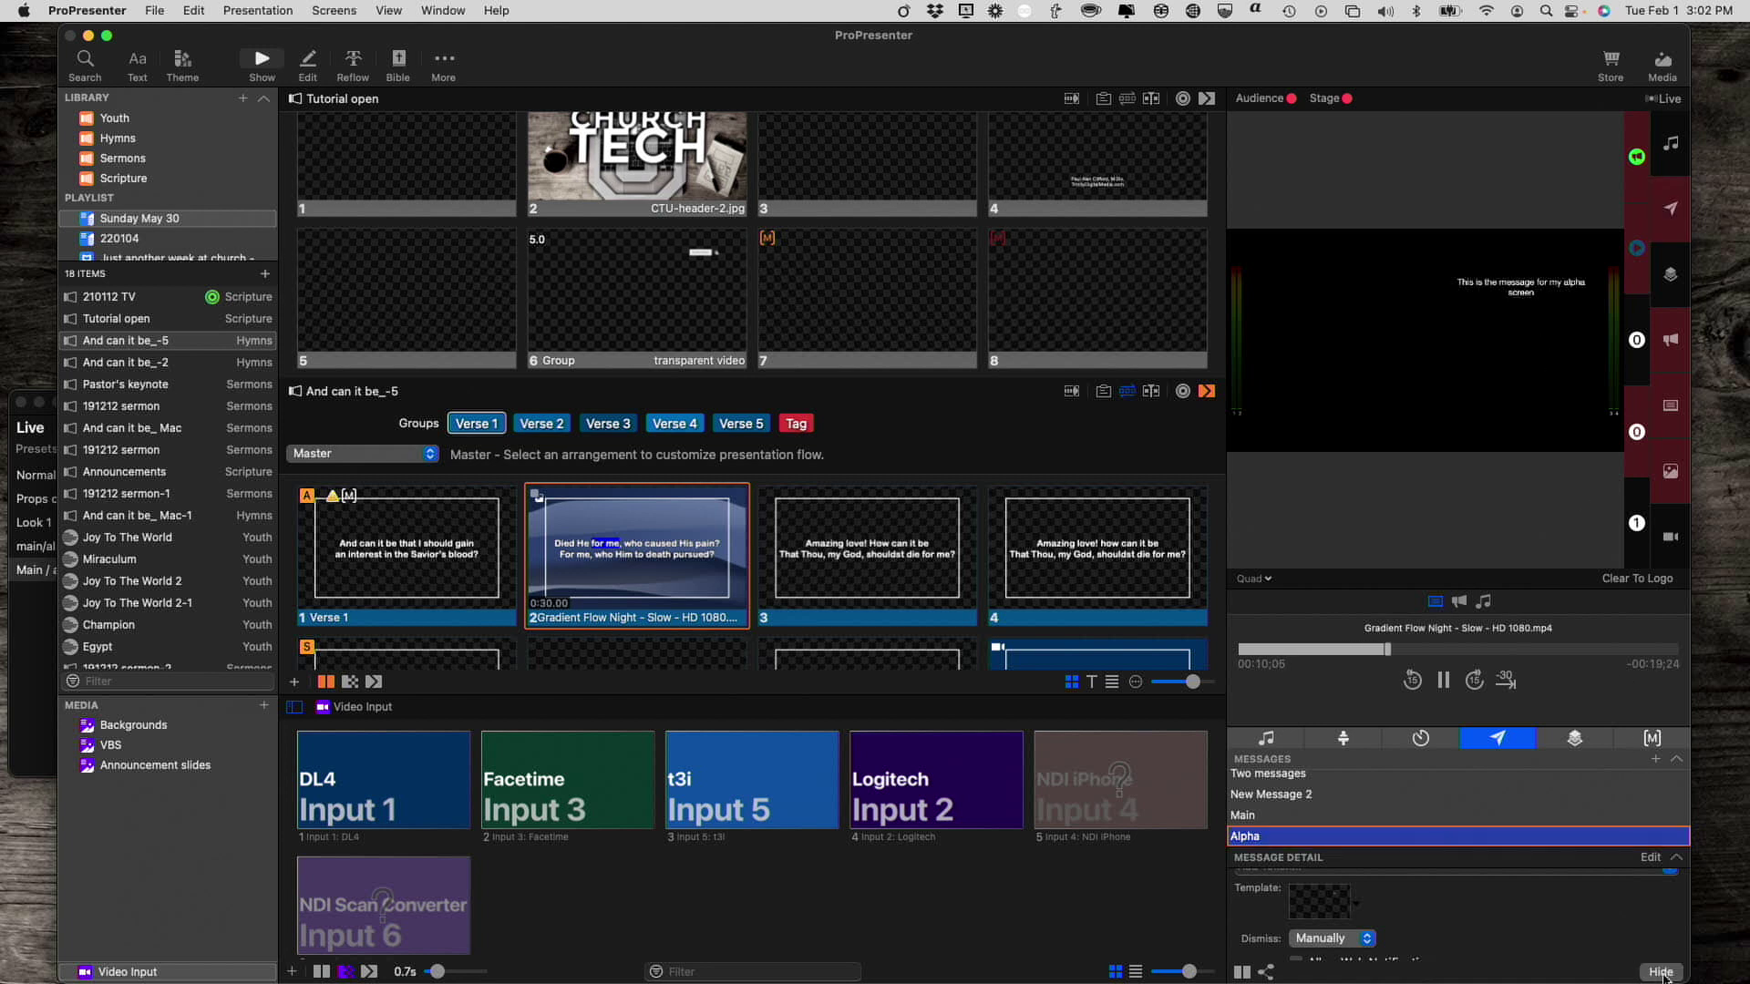
click(1452, 815)
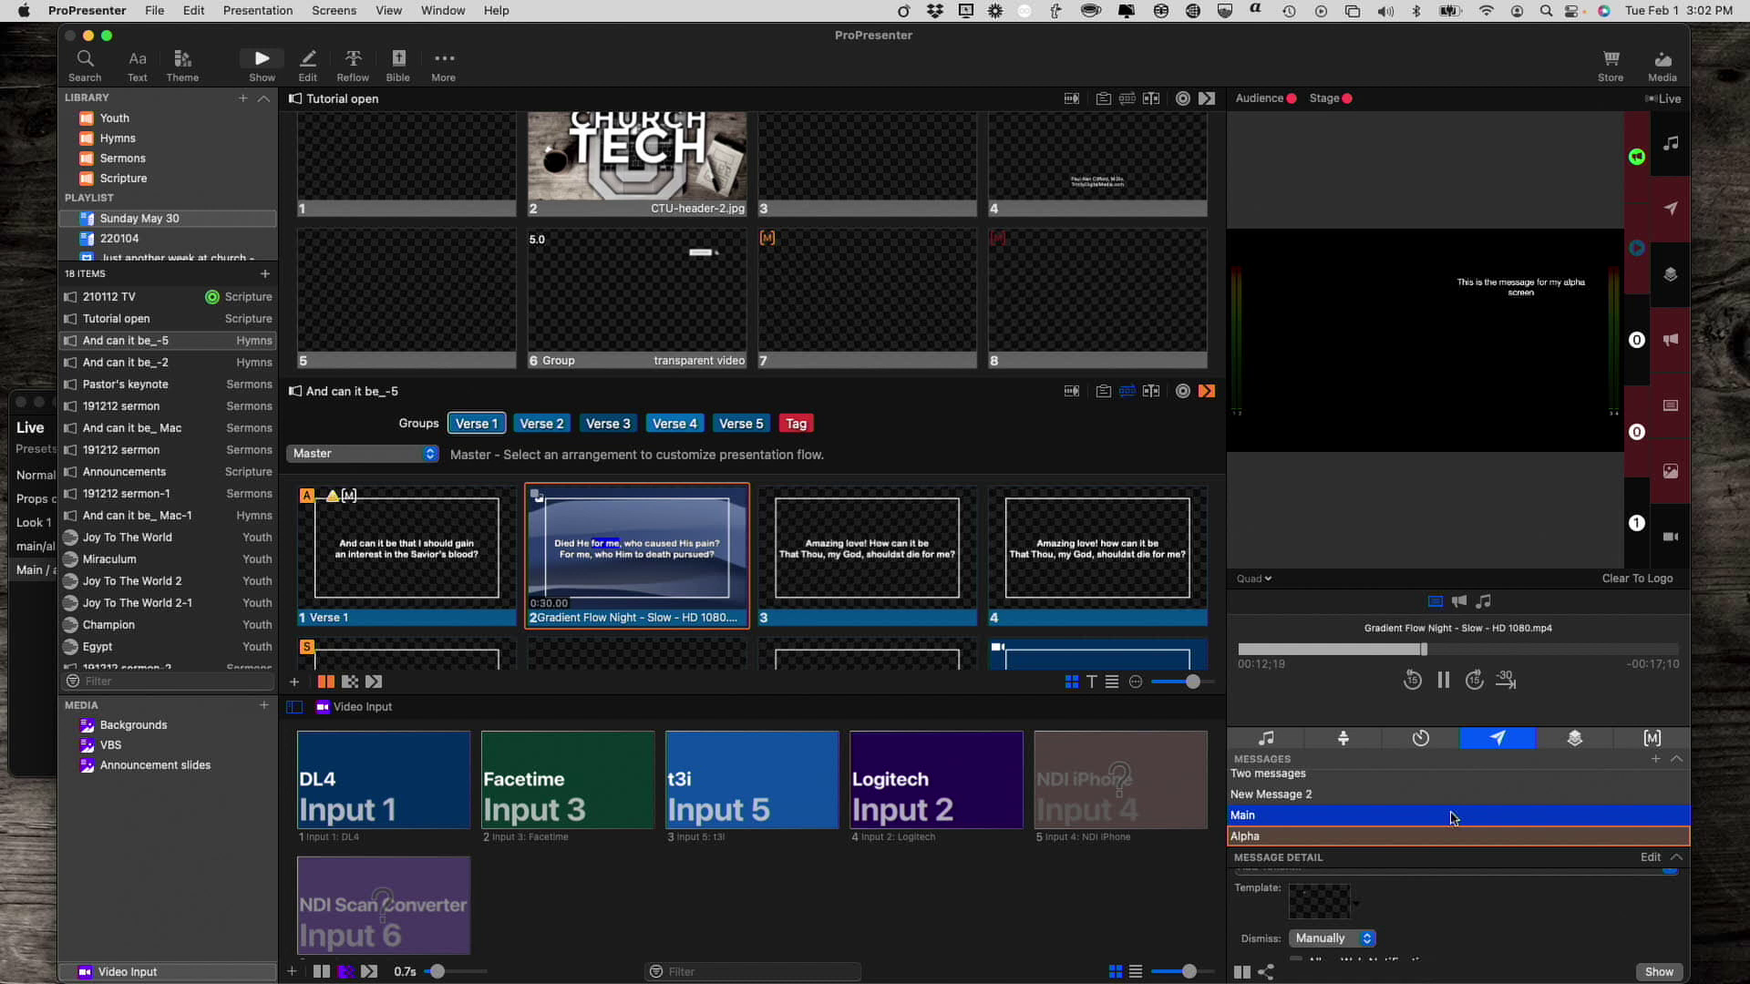
click(1651, 976)
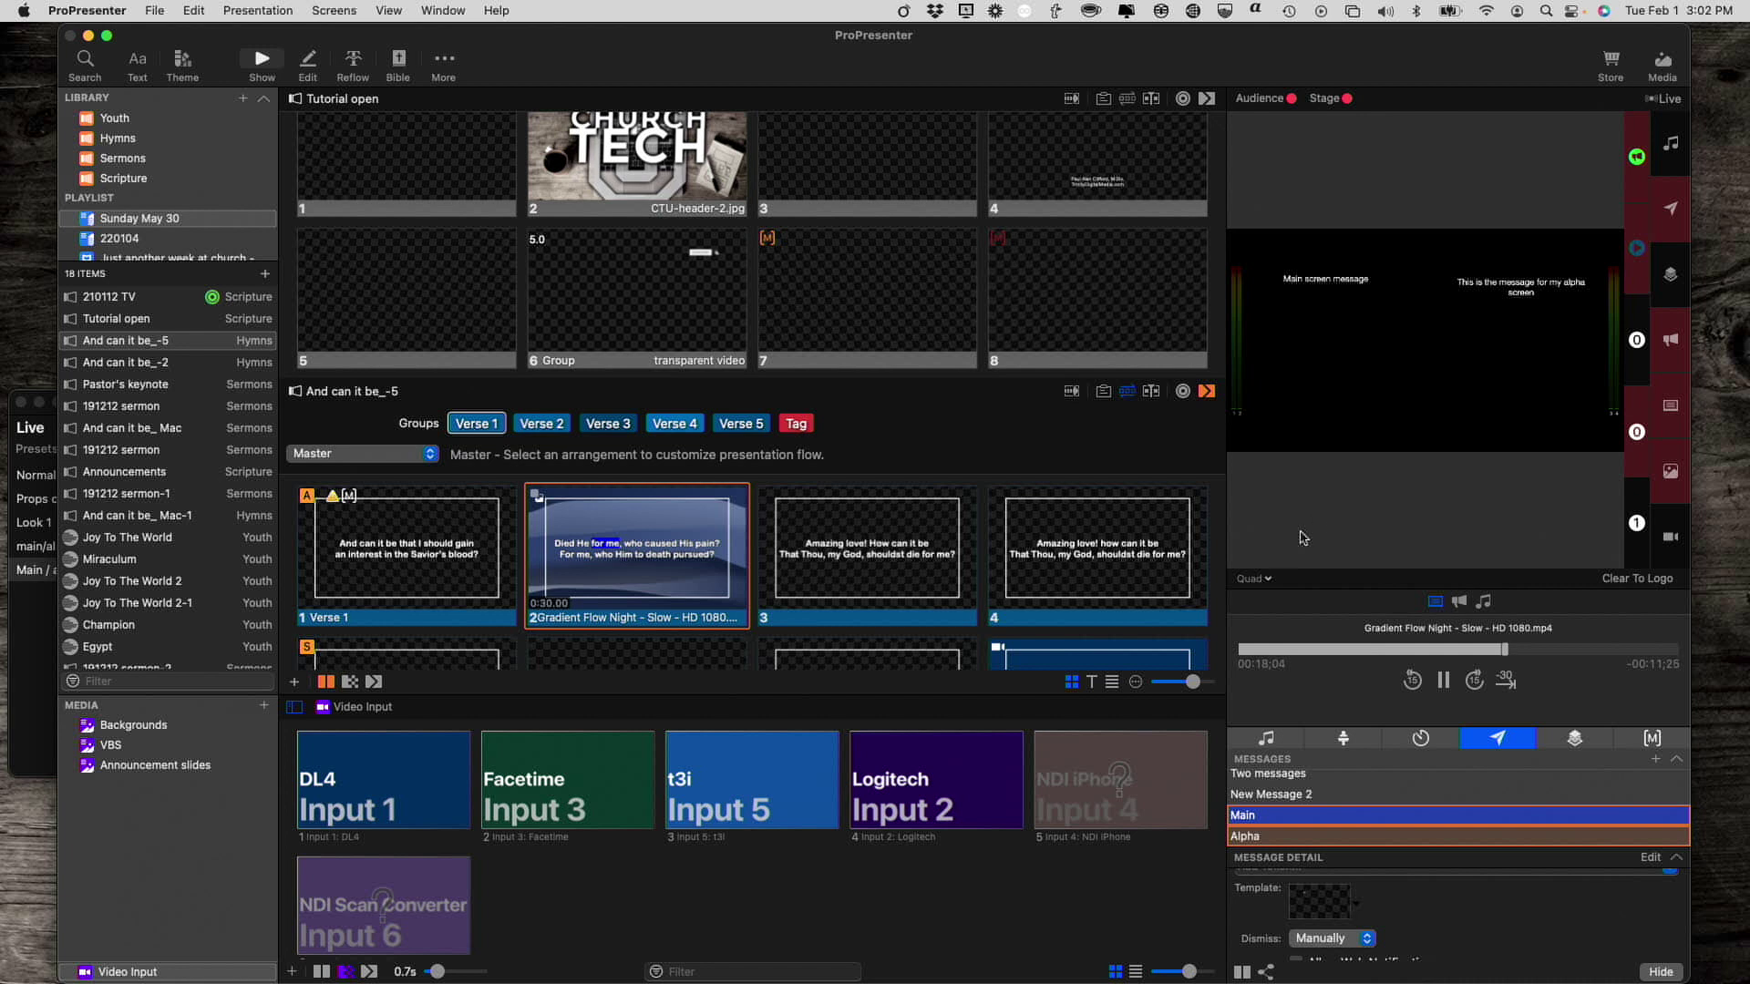
click(1264, 579)
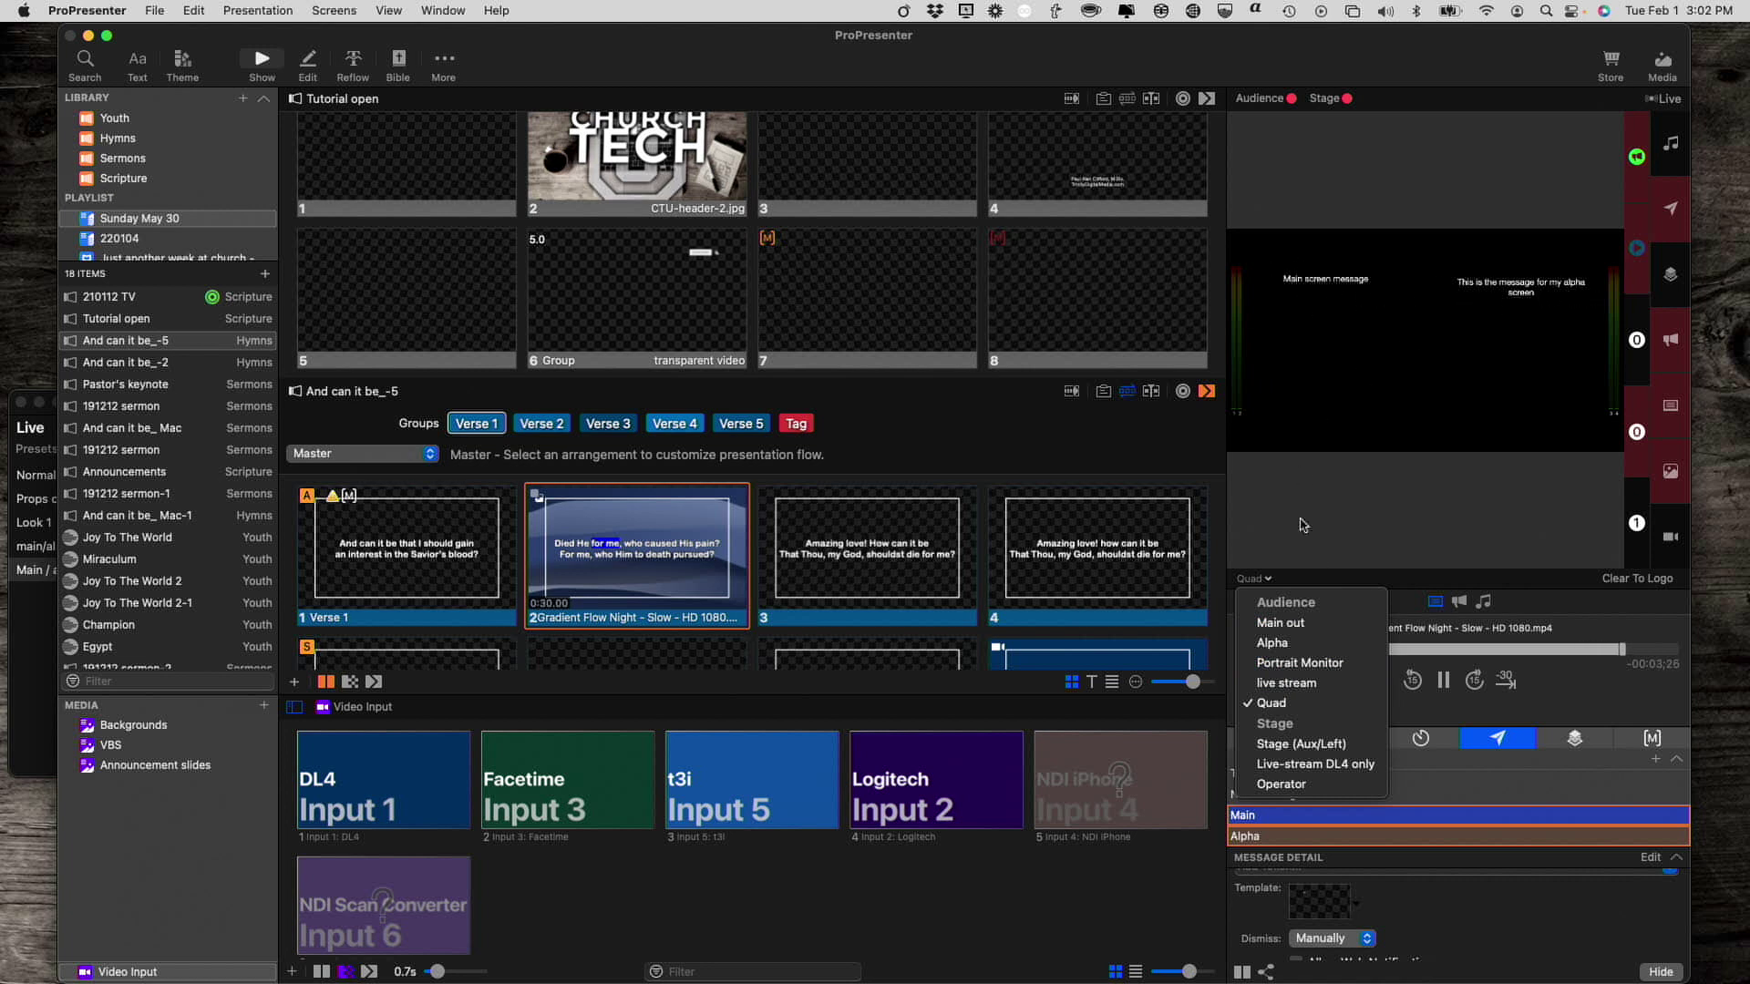
click(1302, 684)
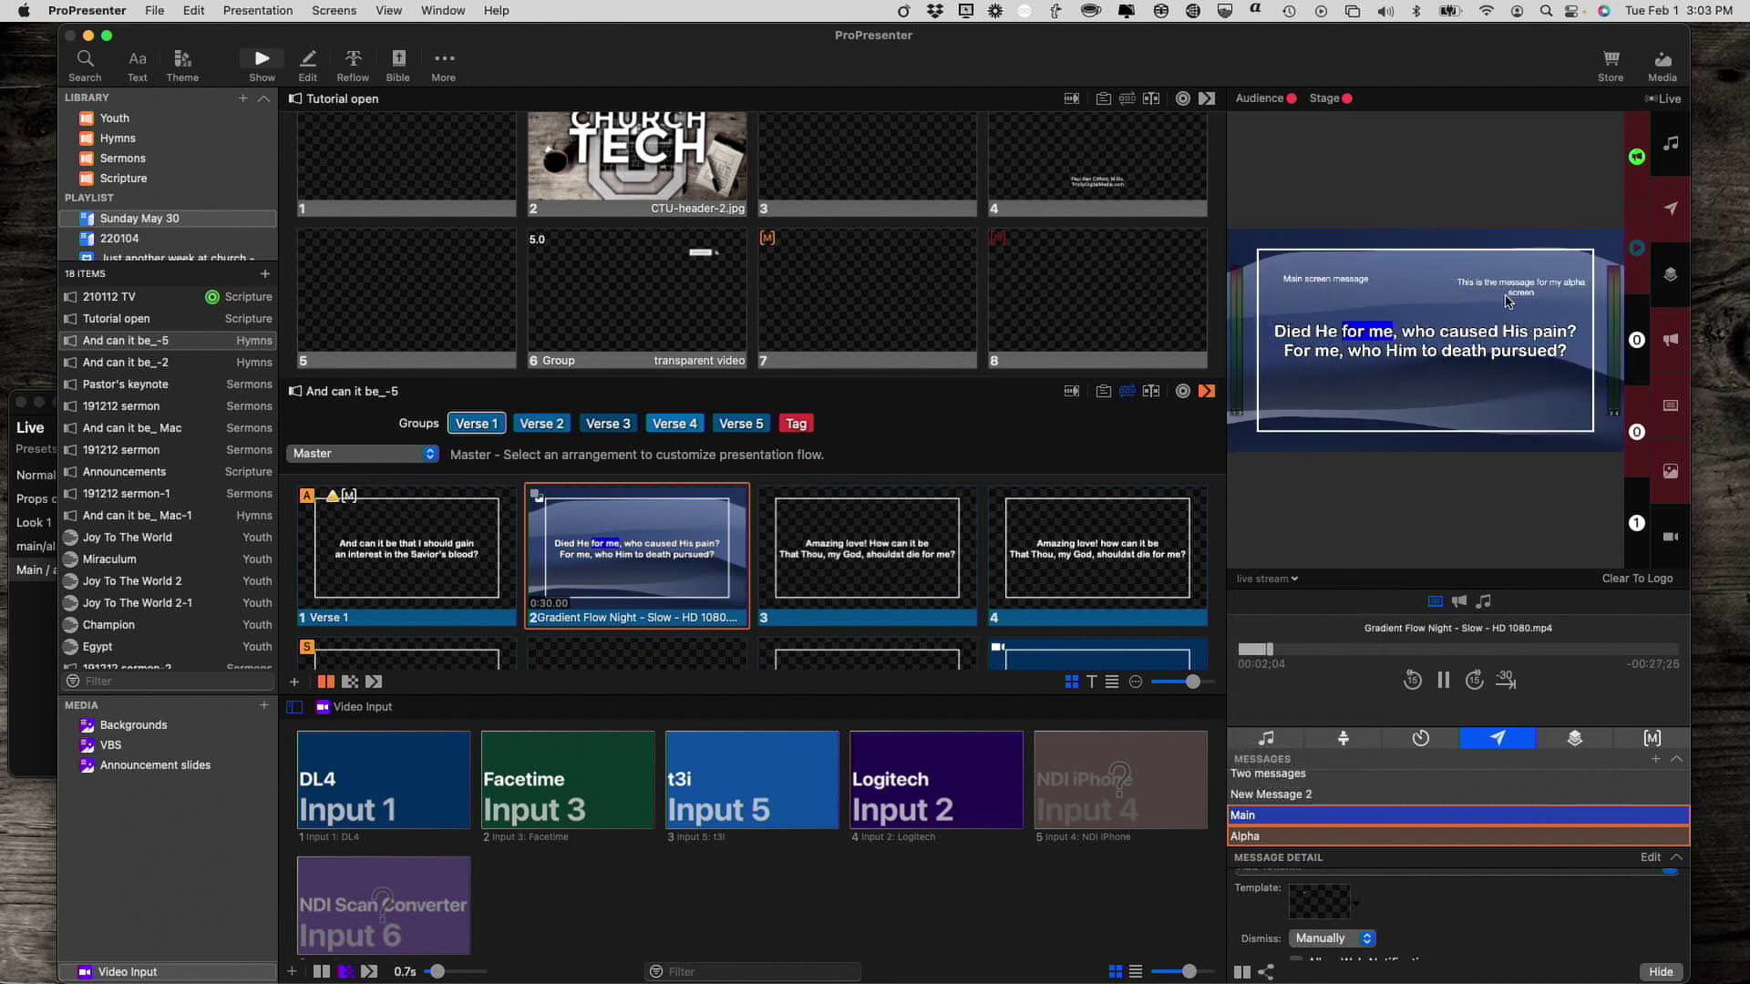
click(1294, 584)
click(1285, 708)
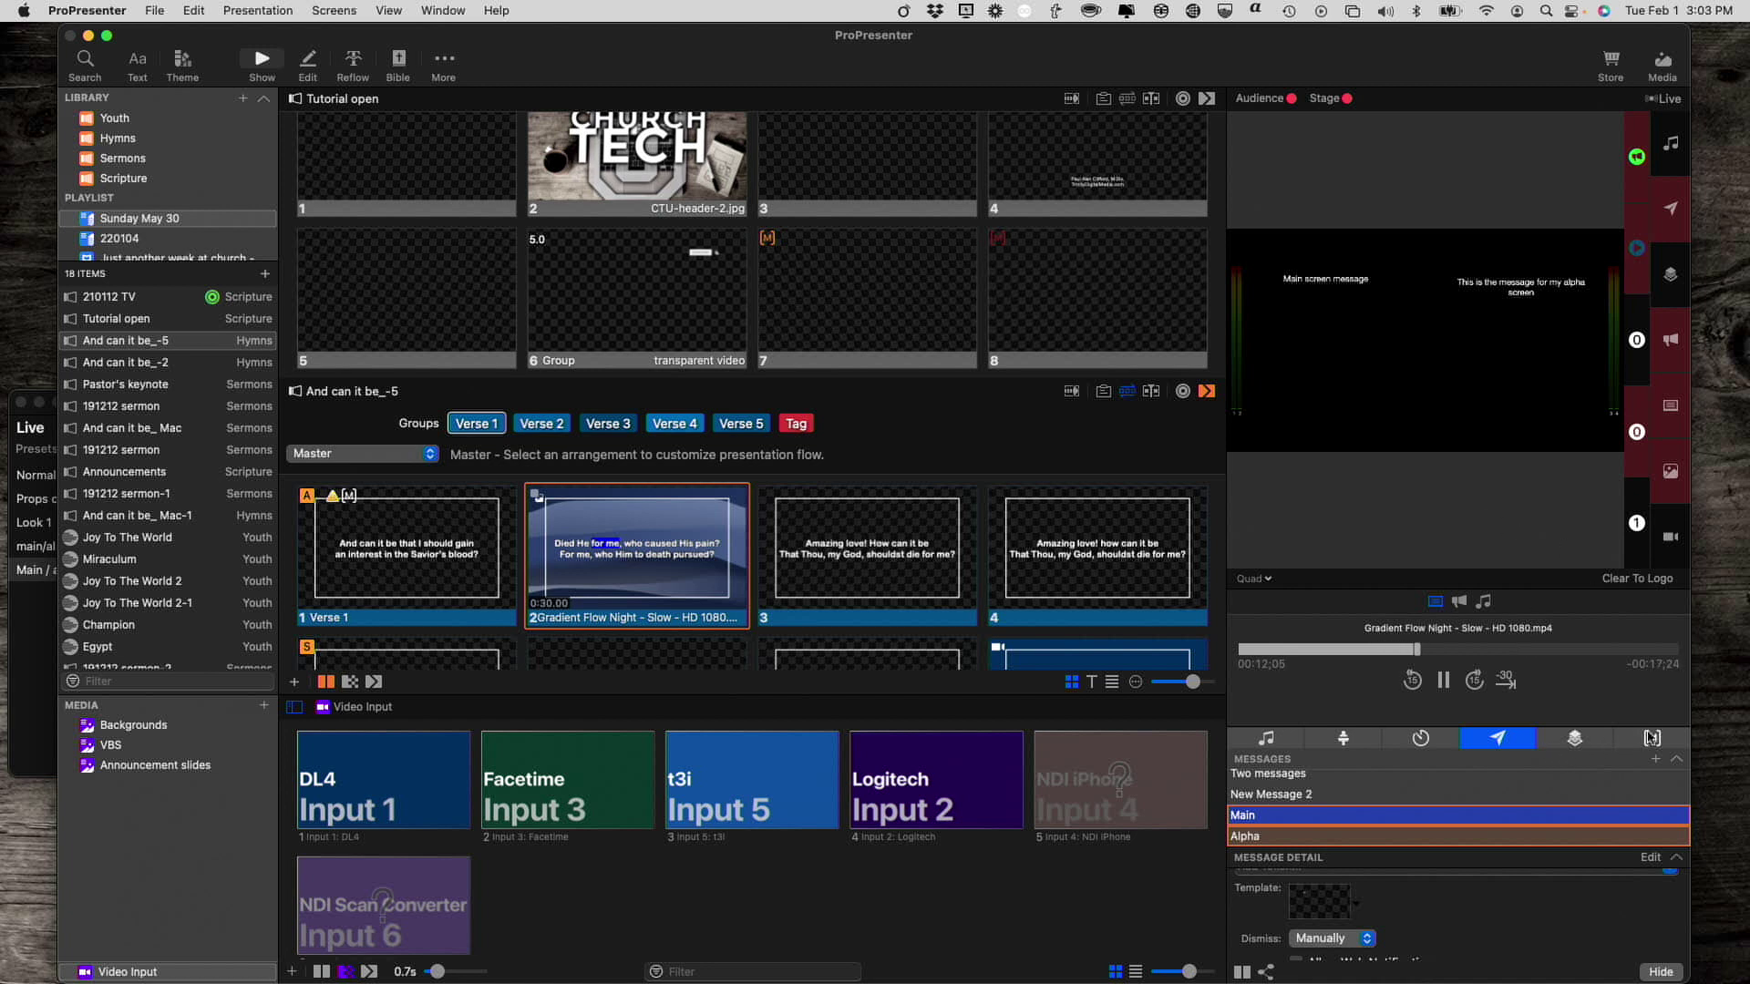
click(1652, 739)
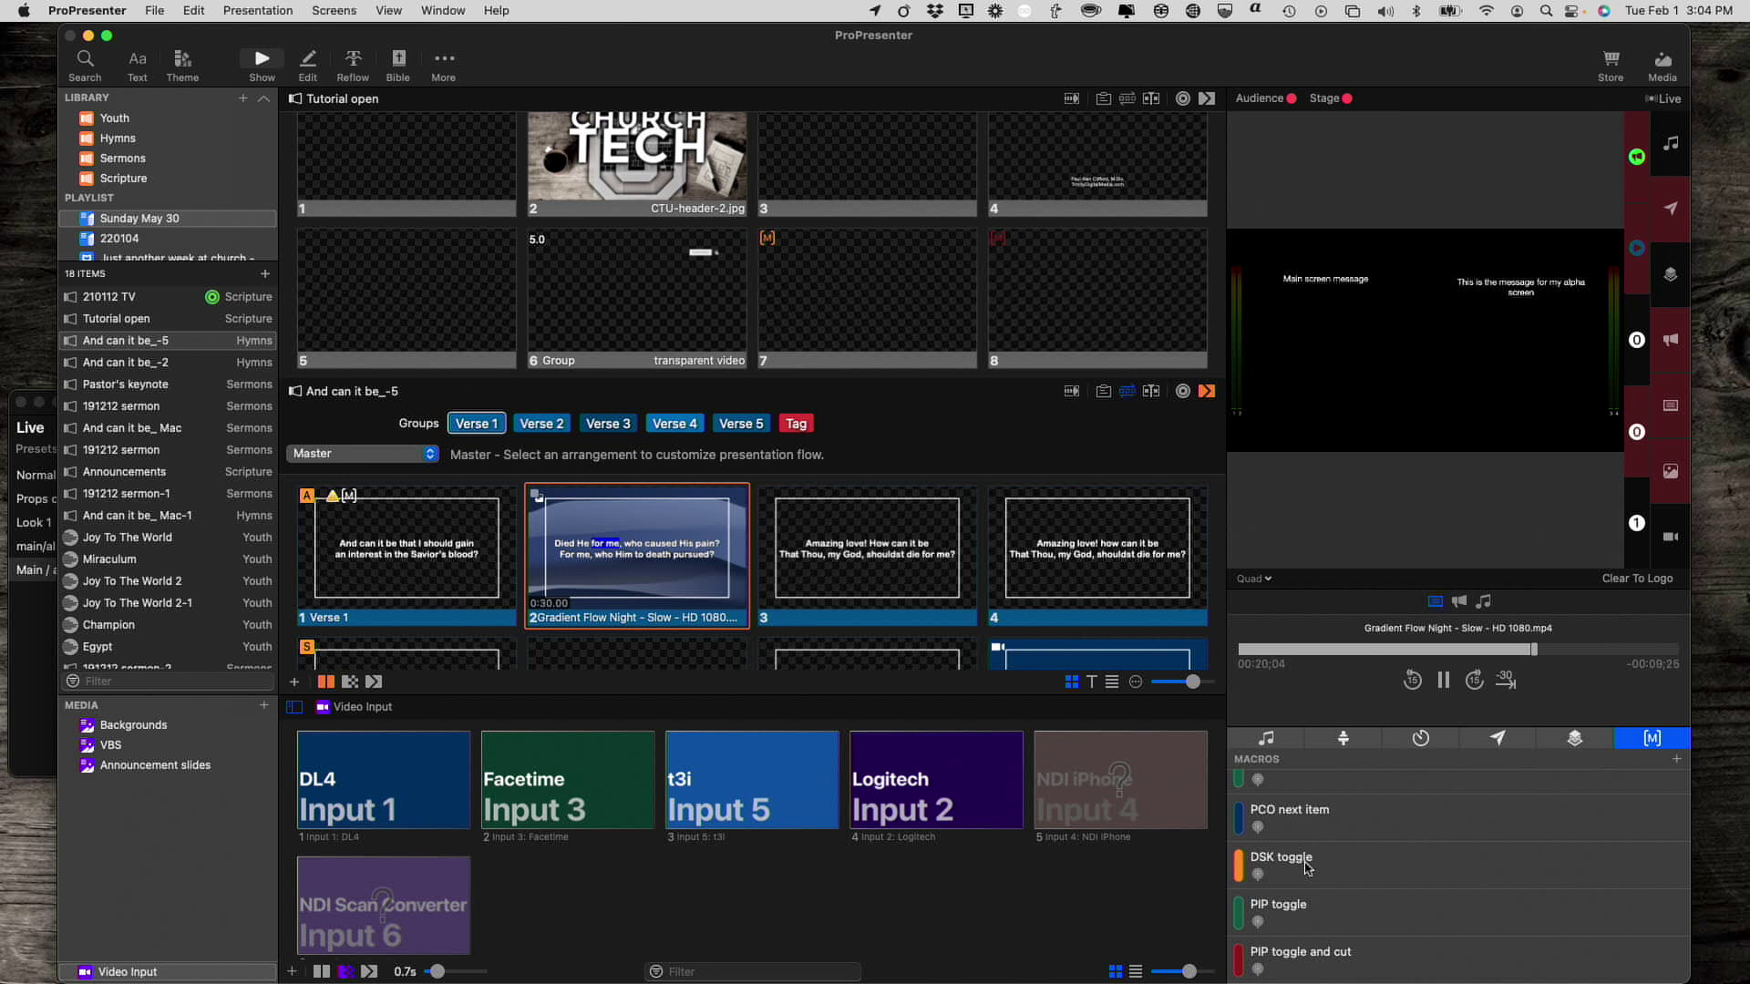
- Run the PIP toggle macro, placing both messages in Quad quadrants over the Gradient Flow Night background
click(1305, 917)
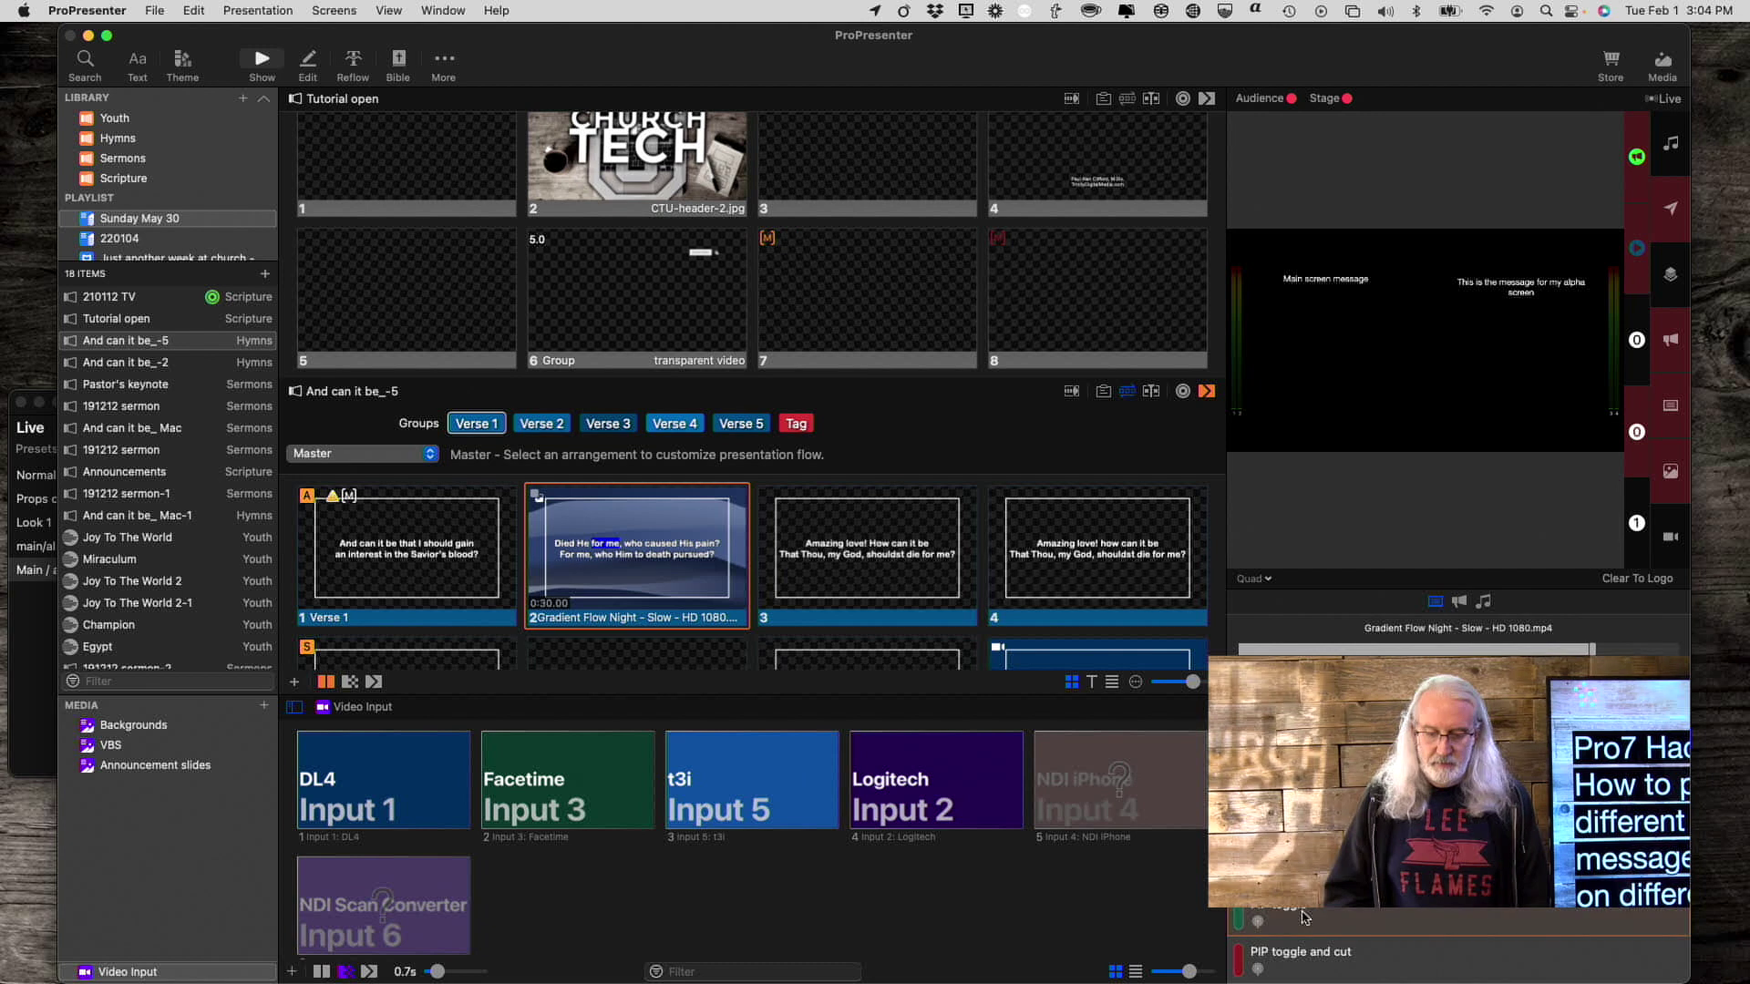